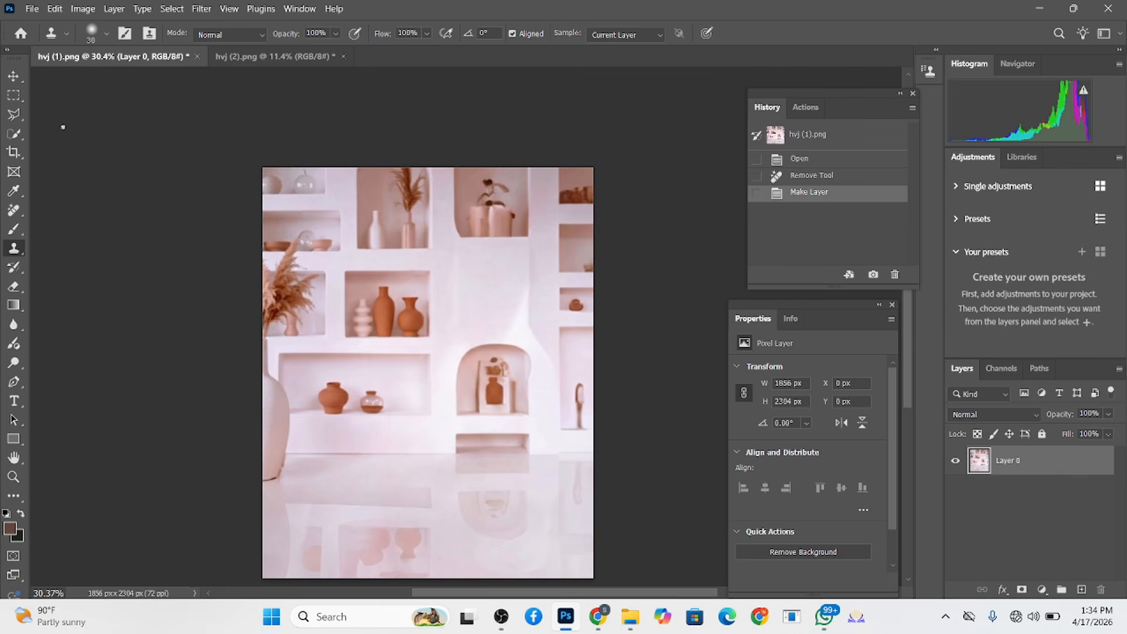
Switch to the hvj (2).png portrait and crop it at 4:5 to 4546 x 5682 px, trimming the studio edges around the backdrop
left_click(240, 56)
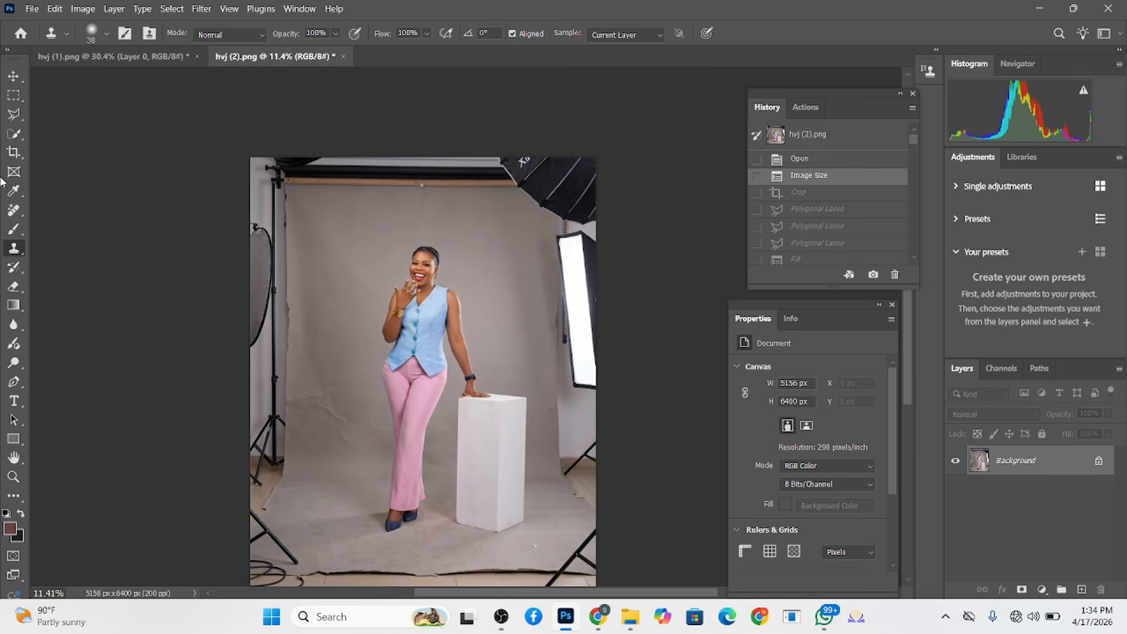
left_click(13, 154)
scroll(473, 457, "down", 2)
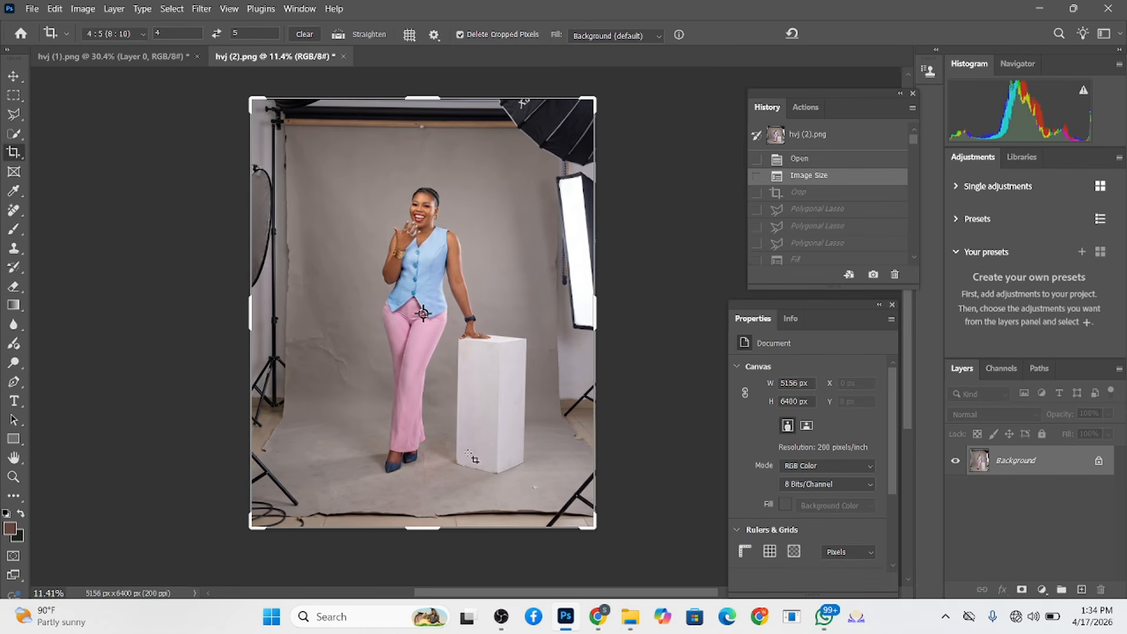
left_click_drag(408, 534, 421, 519)
left_click_drag(419, 109, 424, 124)
key("Return")
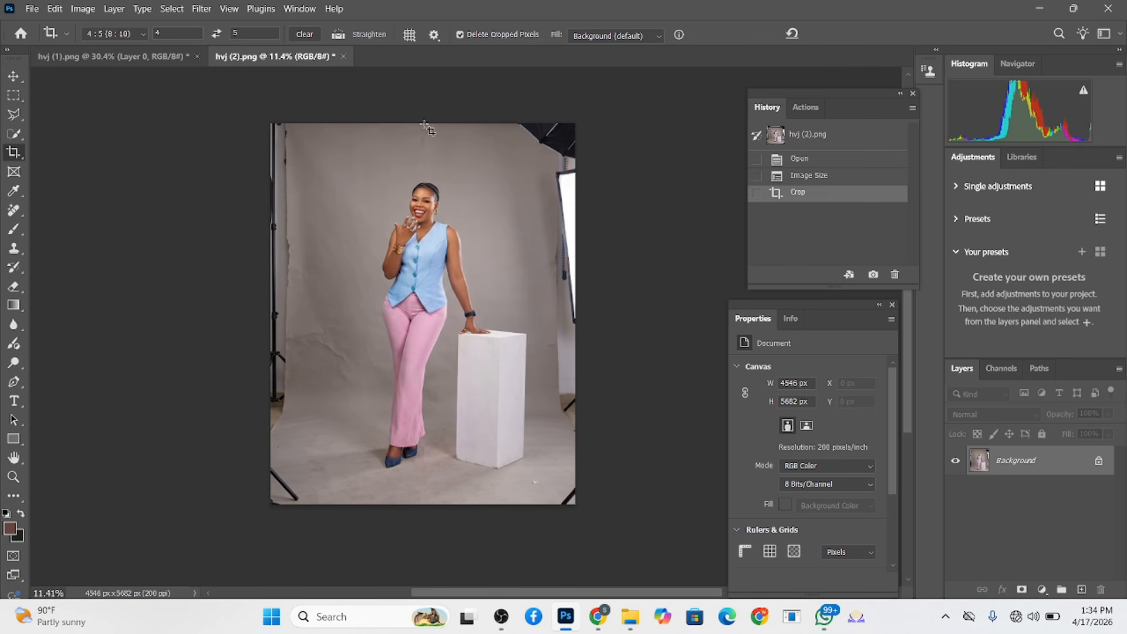
Select the strip of studio equipment along the photo's left edge with the Polygonal Lasso
left_click(13, 114)
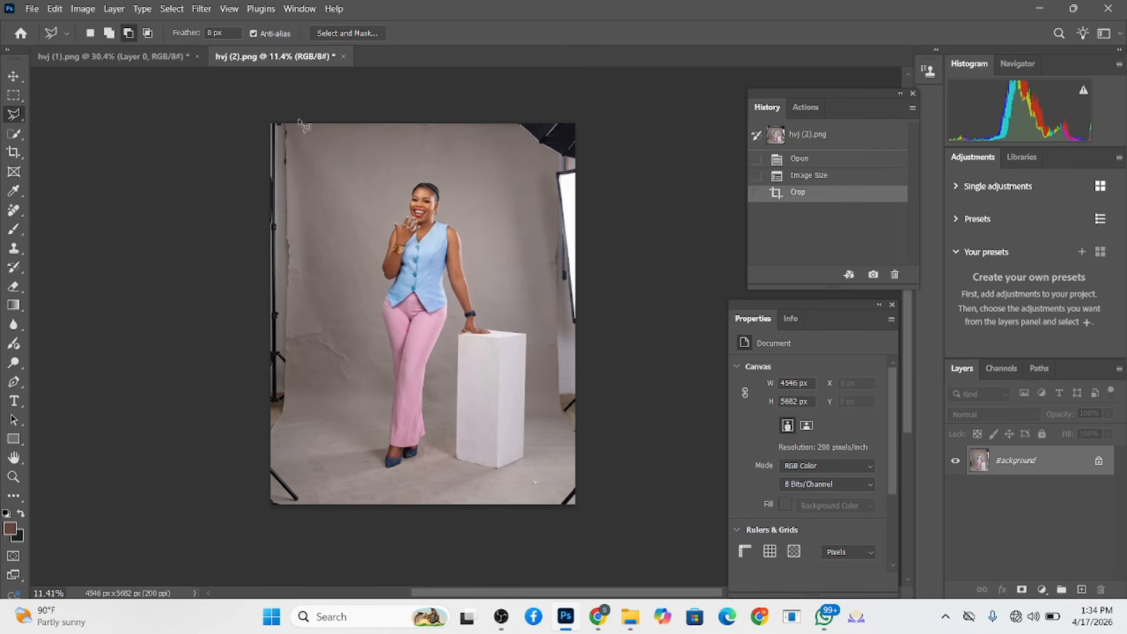
mouse_move(299, 120)
left_mouse_down()
mouse_move(314, 306)
mouse_move(291, 539)
left_mouse_up()
left_click(217, 513)
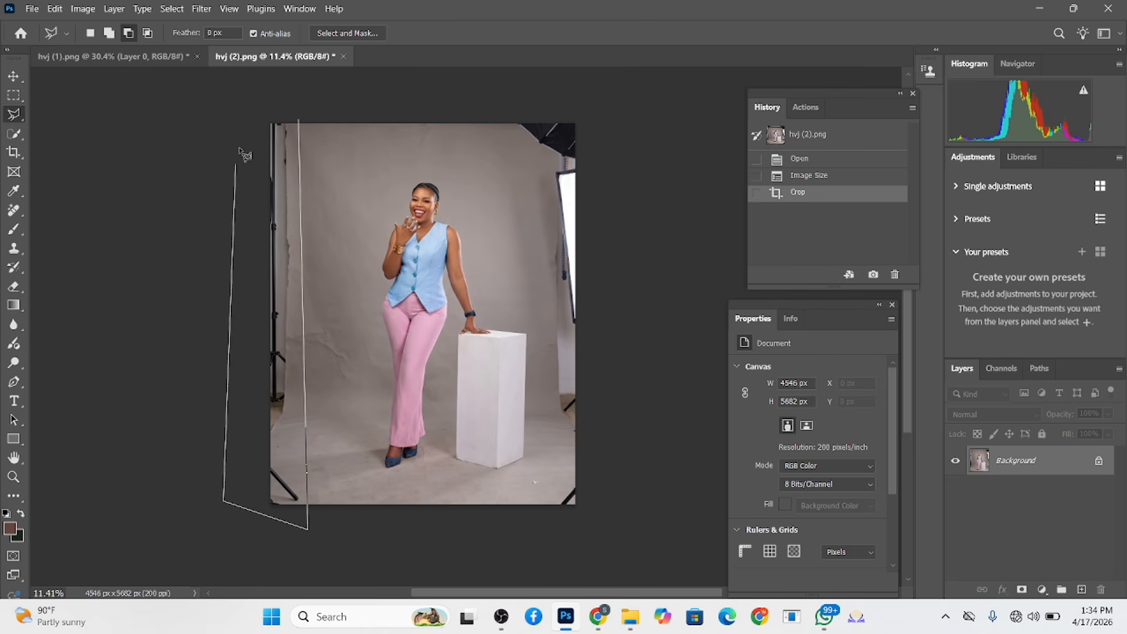
left_click(299, 121)
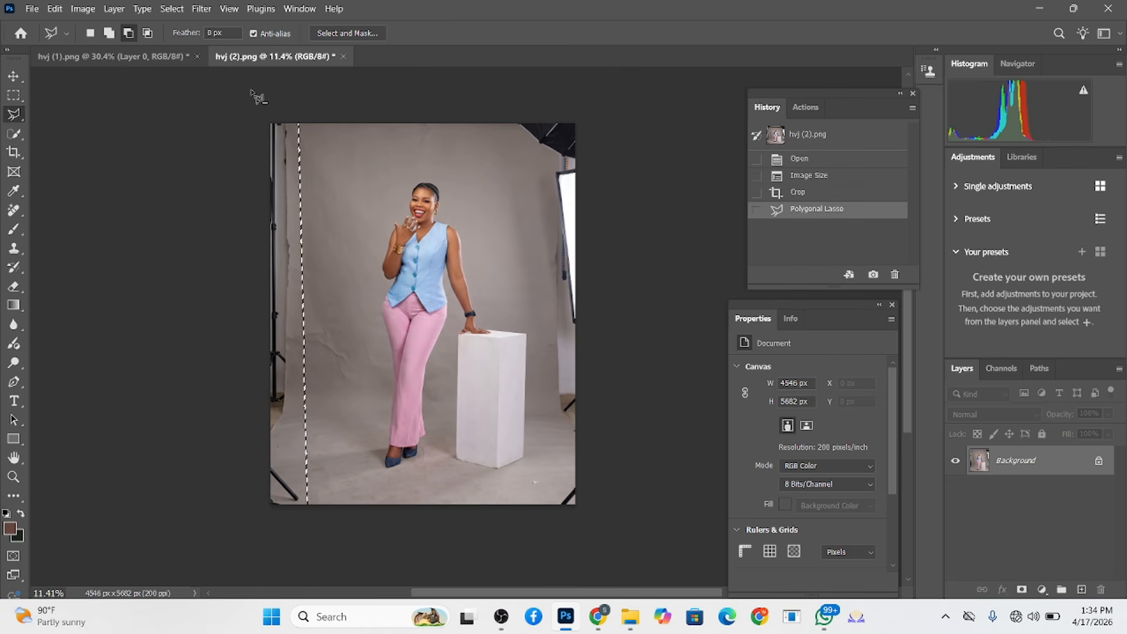
Add the umbrella, softbox and stand area along the photo's right edge to the selection
left_click(641, 111)
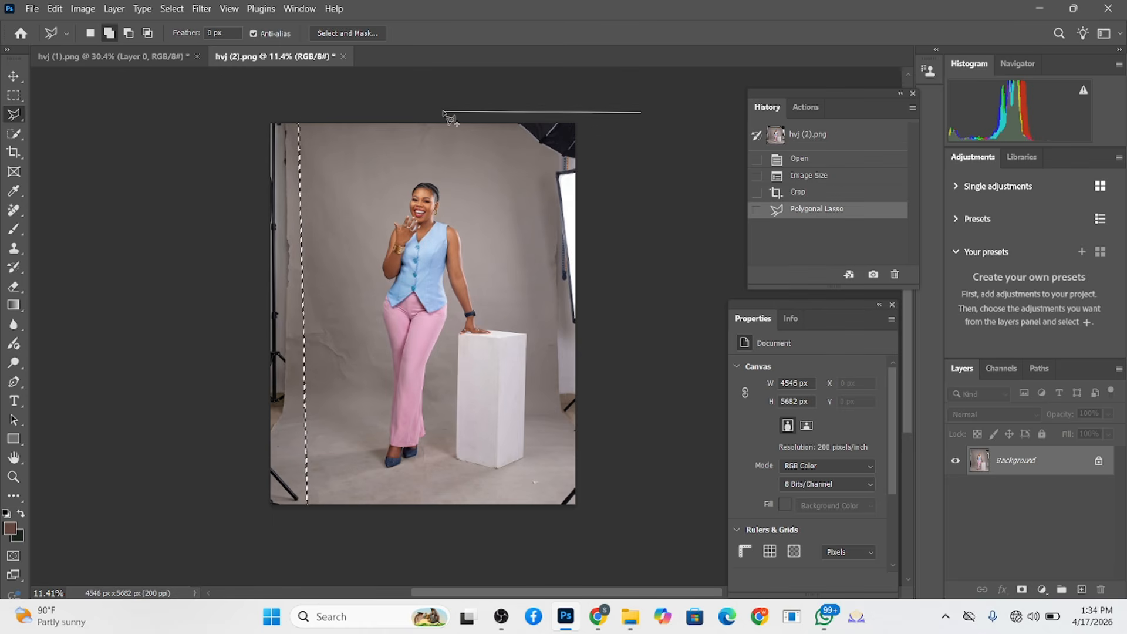
left_click(547, 182)
left_click(587, 524)
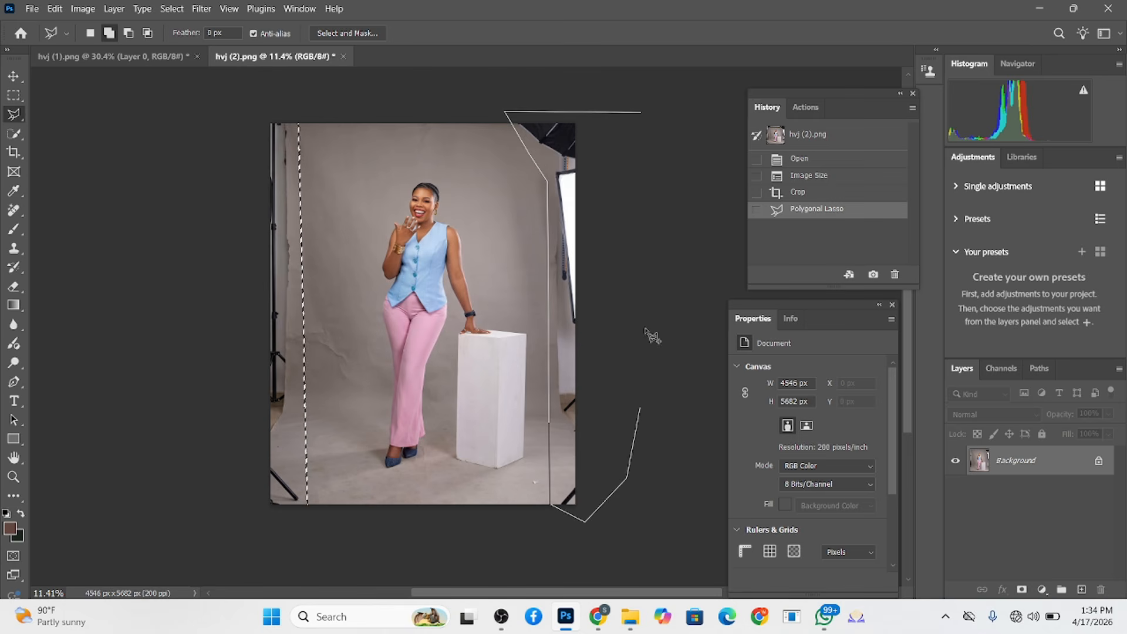
left_click(646, 335)
left_click(641, 111)
Fill the selected side areas with Content-Aware at 100% opacity in Normal mode, and deselect
right_click(531, 234)
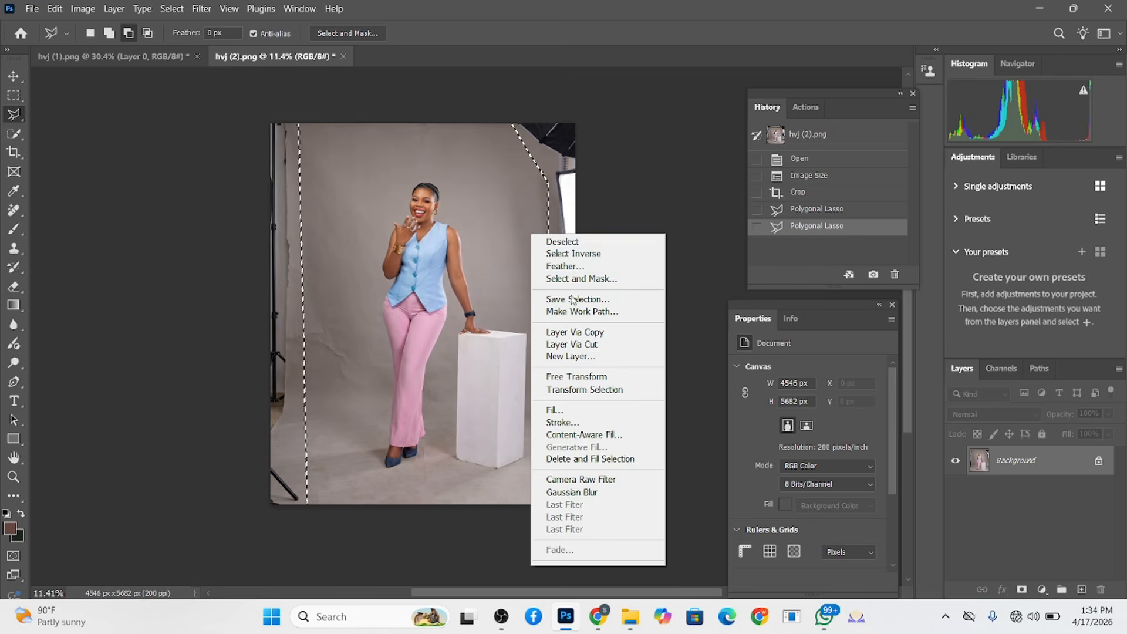
left_click(558, 409)
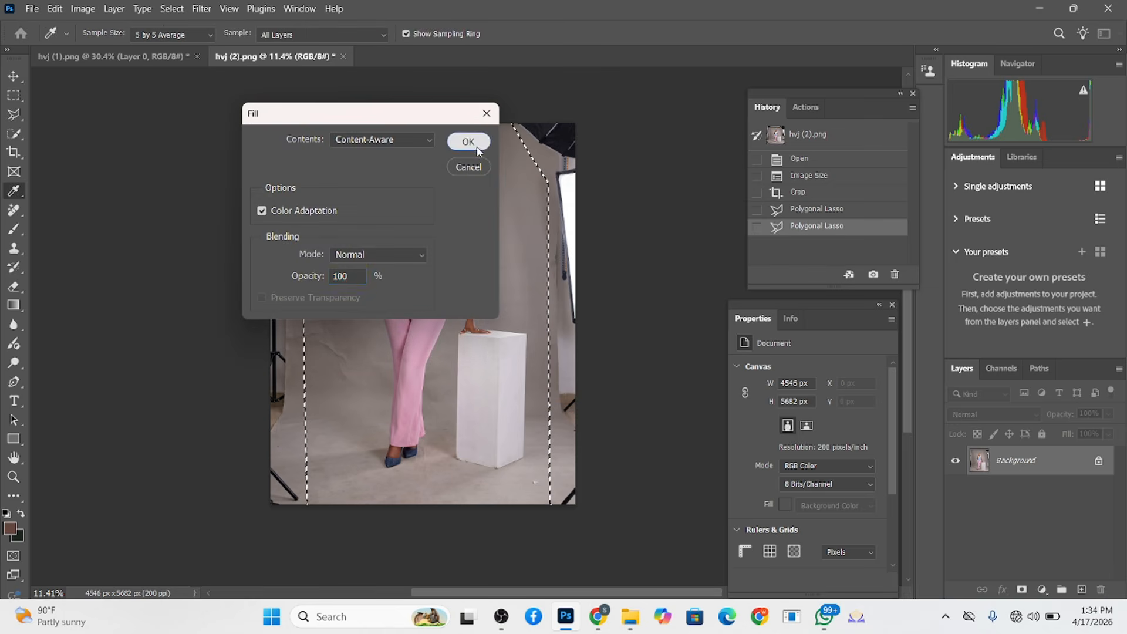
left_click(467, 142)
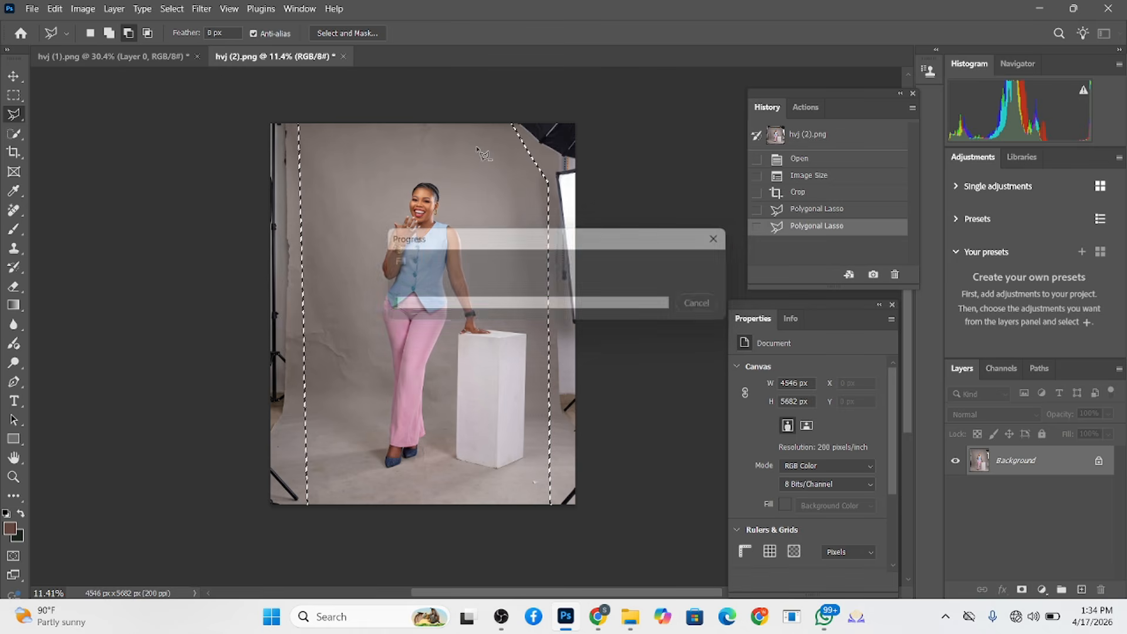
key("ctrl+d")
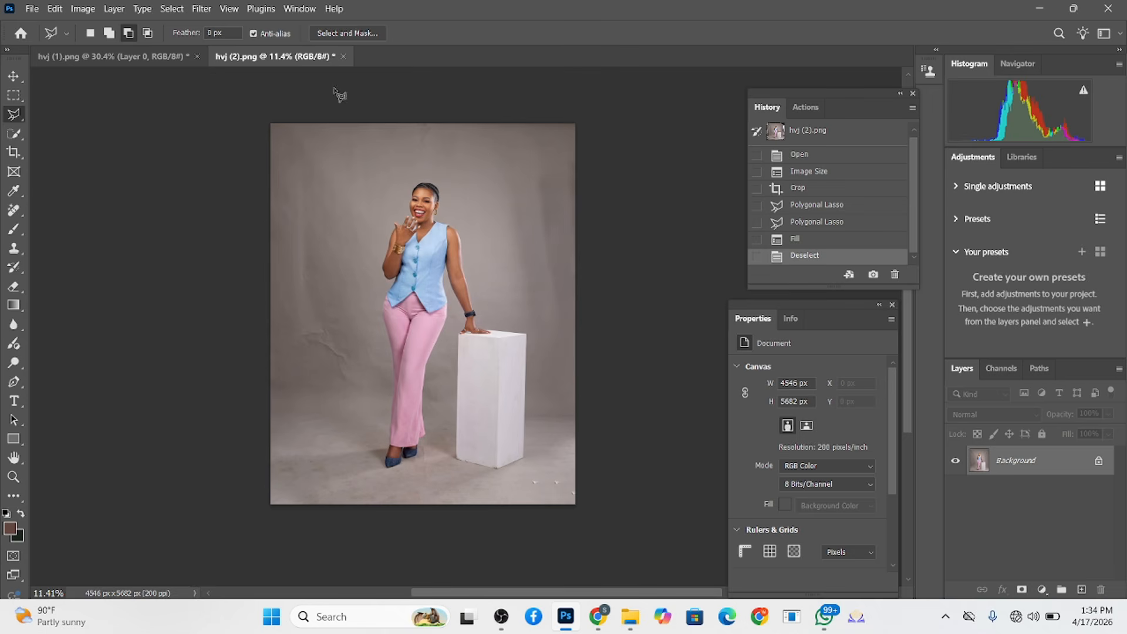
Select the woman with Select Subject, invert the selection and exclude the white pedestal from it
left_click(14, 136)
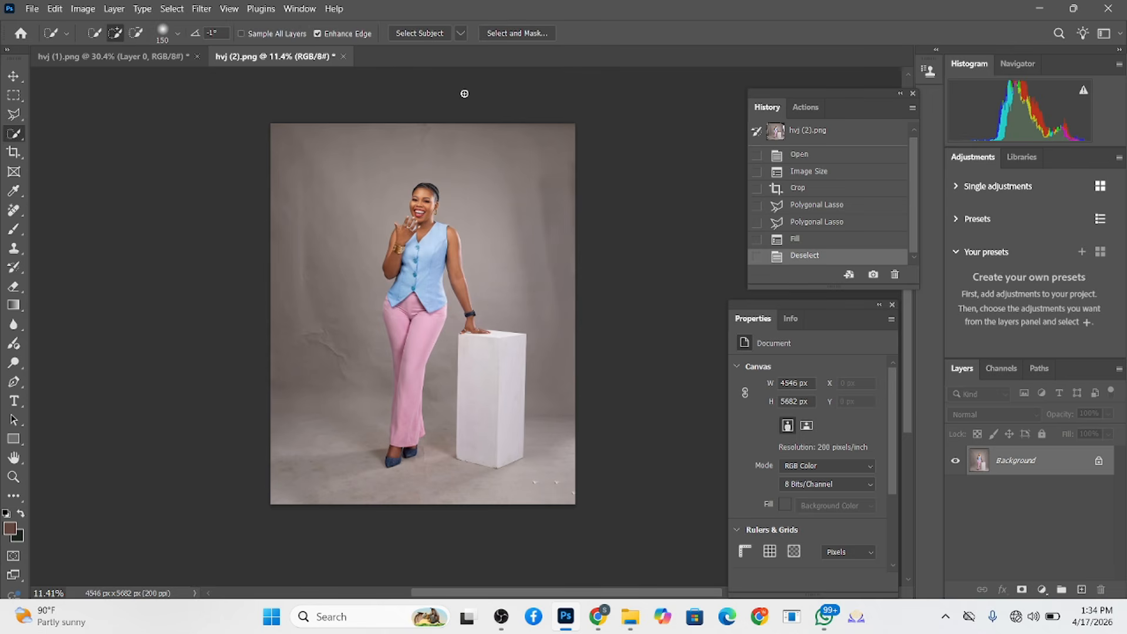
left_click(432, 34)
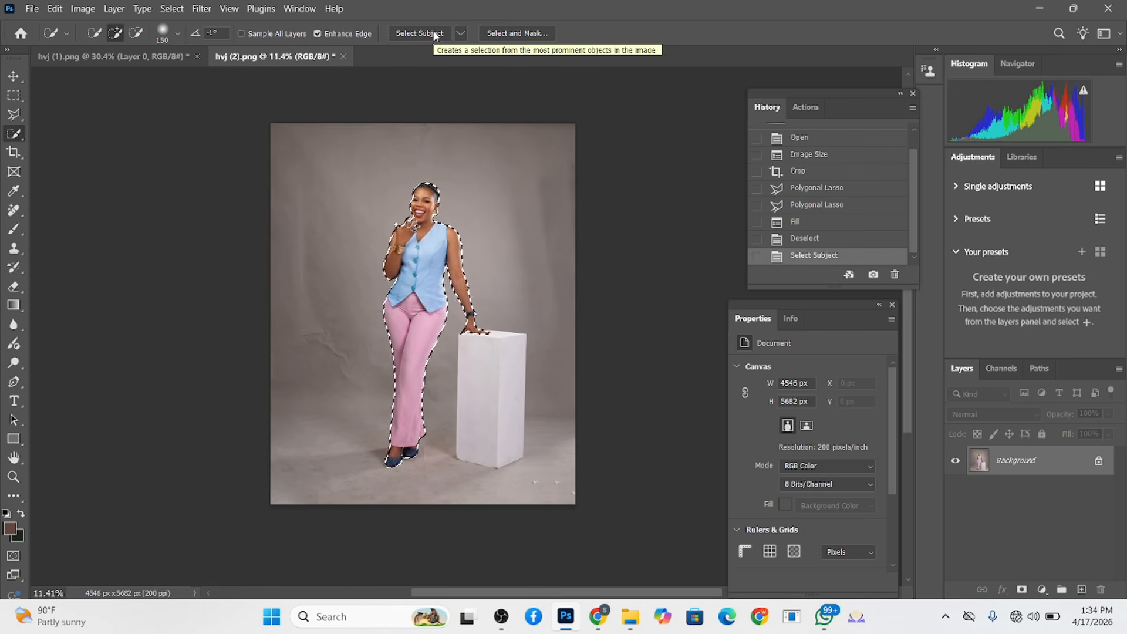
right_click(428, 245)
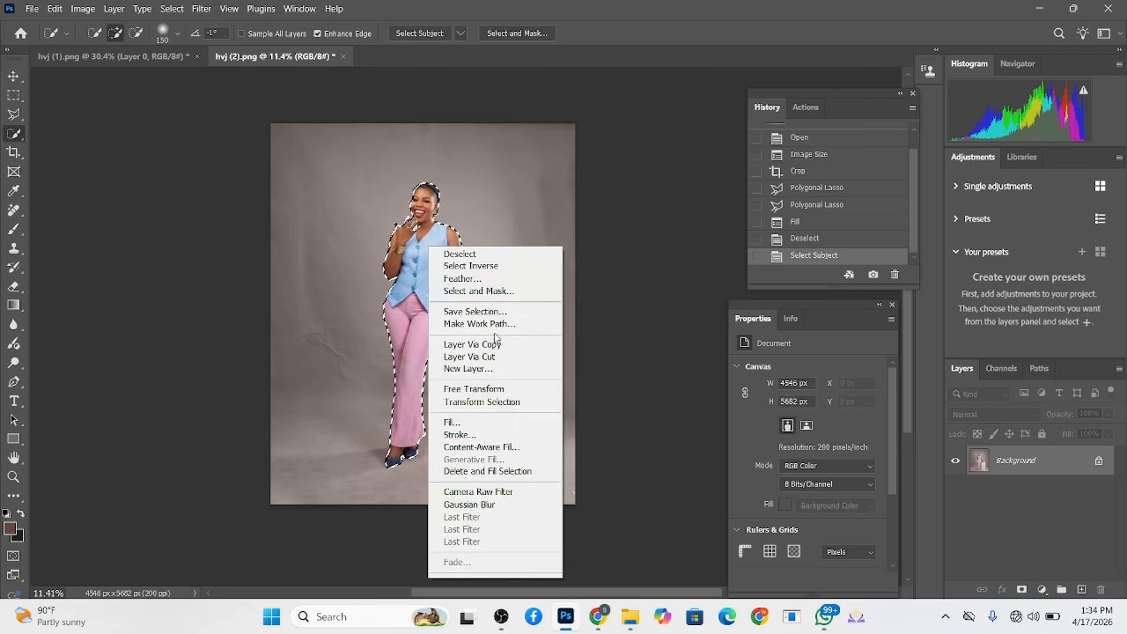
left_click(452, 264)
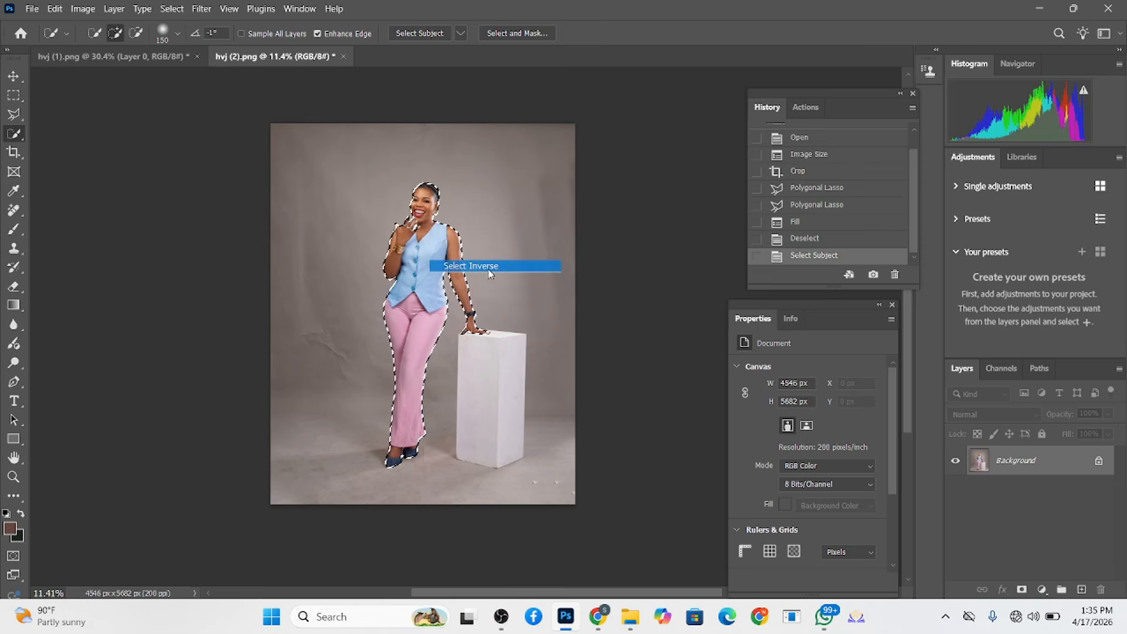
left_click(480, 383, "alt")
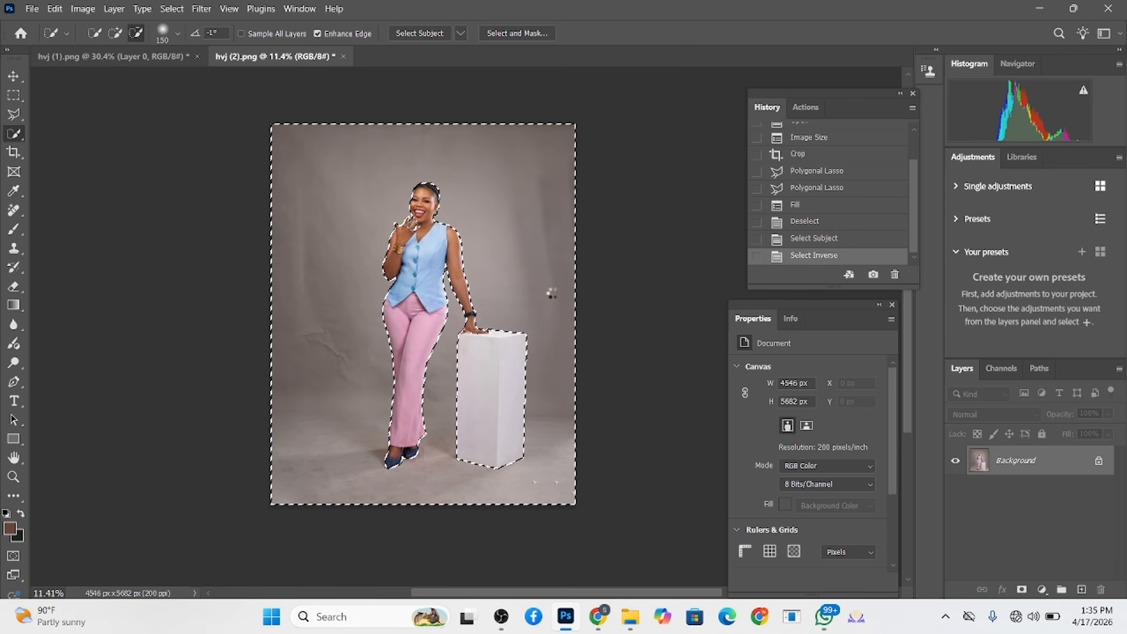
Add the missed gaps between the raised hand's fingers to the background selection with the Polygonal Lasso
scroll(480, 268, "up", 5)
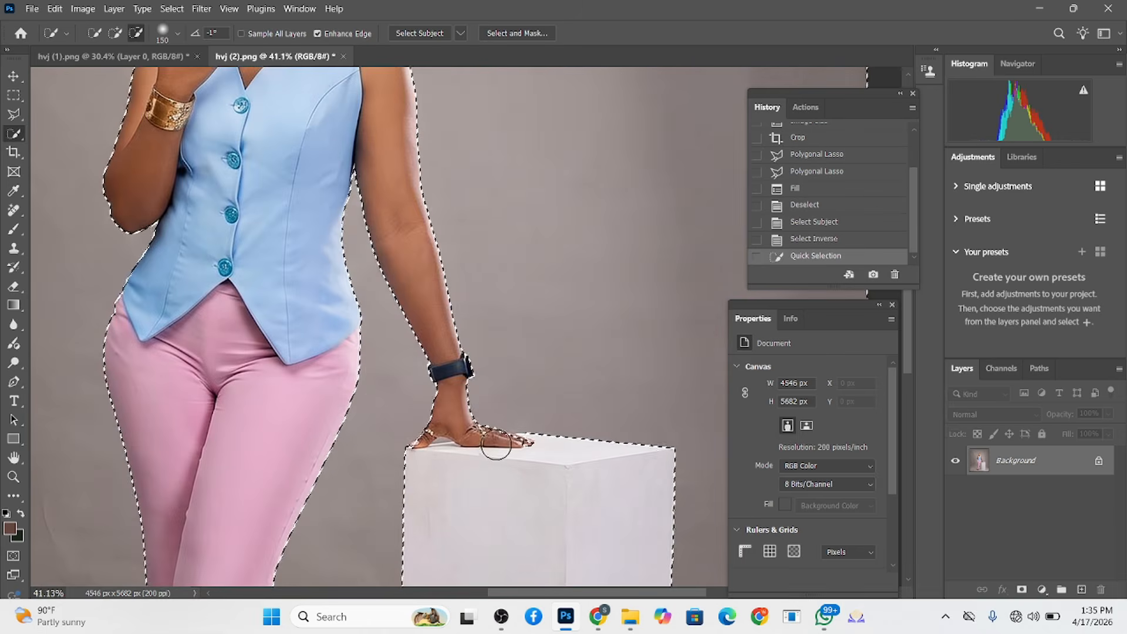
left_click_drag(282, 205, 433, 466)
scroll(434, 305, "up", 3)
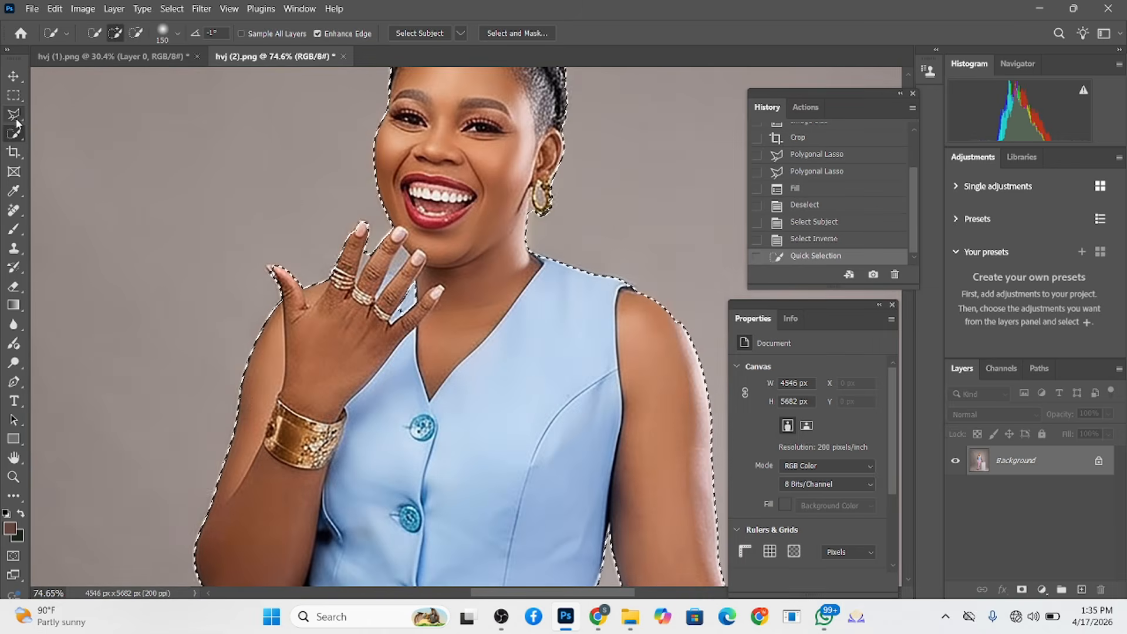
key("l")
scroll(487, 326, "up", 3)
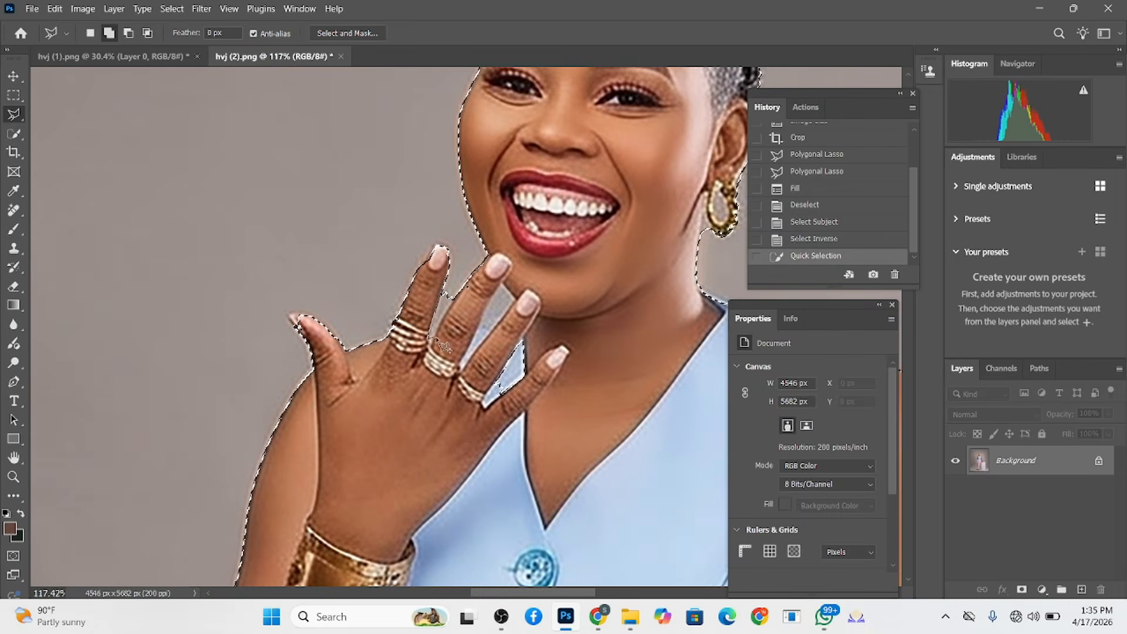
left_click(467, 293)
left_click_drag(467, 293, 384, 358)
left_click(399, 398)
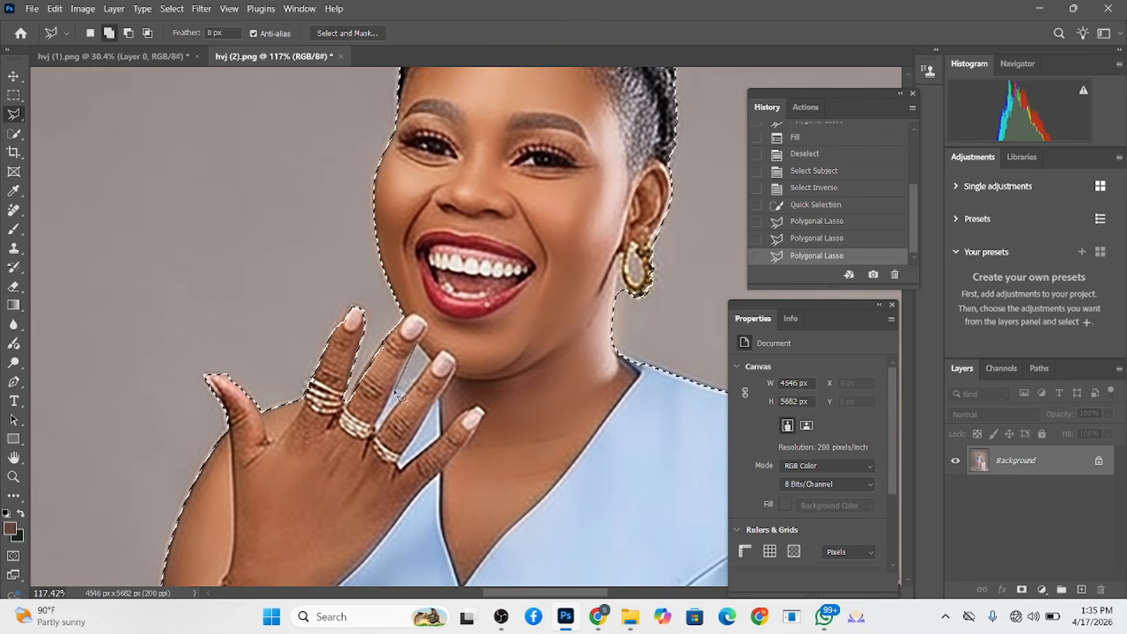
double_click(401, 397)
Refine the background selection between the earring, neck and shoulder with the Polygonal Lasso
left_click_drag(587, 352, 455, 373)
left_click(484, 317)
left_click(502, 371)
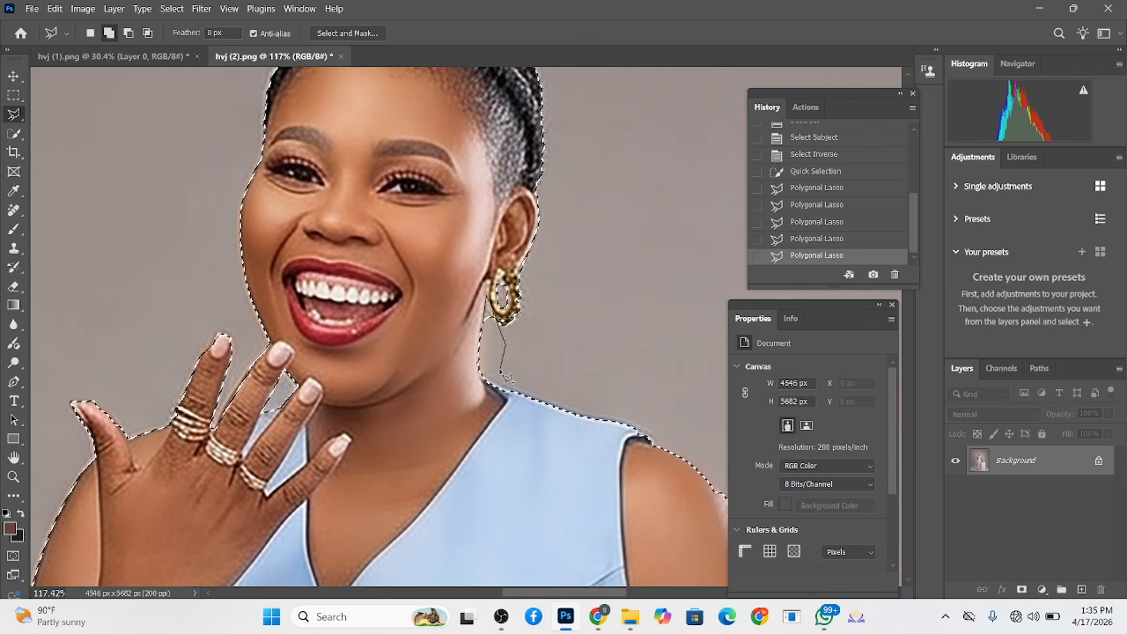
double_click(506, 377)
scroll(470, 353, "down", 10)
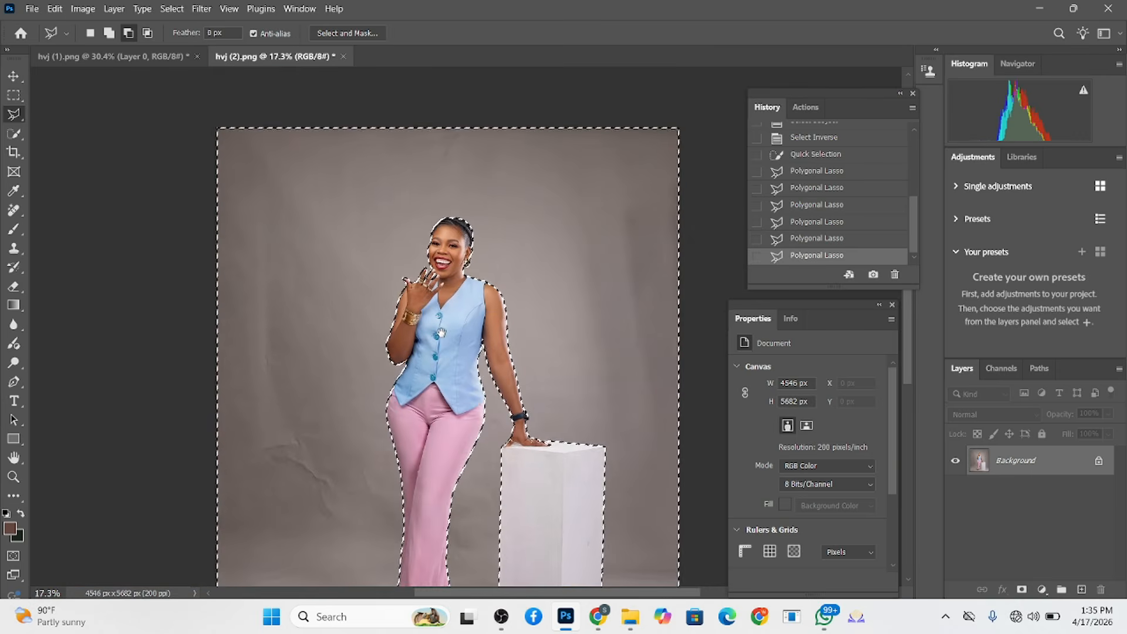
scroll(441, 332, "down", 3)
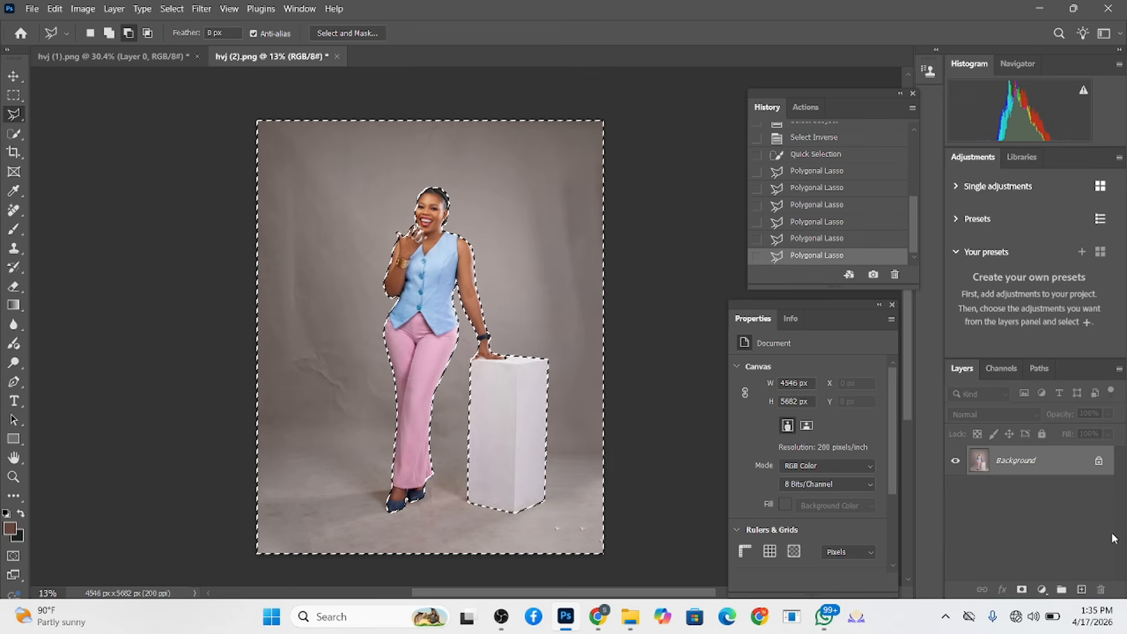
Duplicate the Background layer, add a layer mask from the selection and invert it to isolate the woman and pedestal
left_click_drag(1033, 467, 1081, 590)
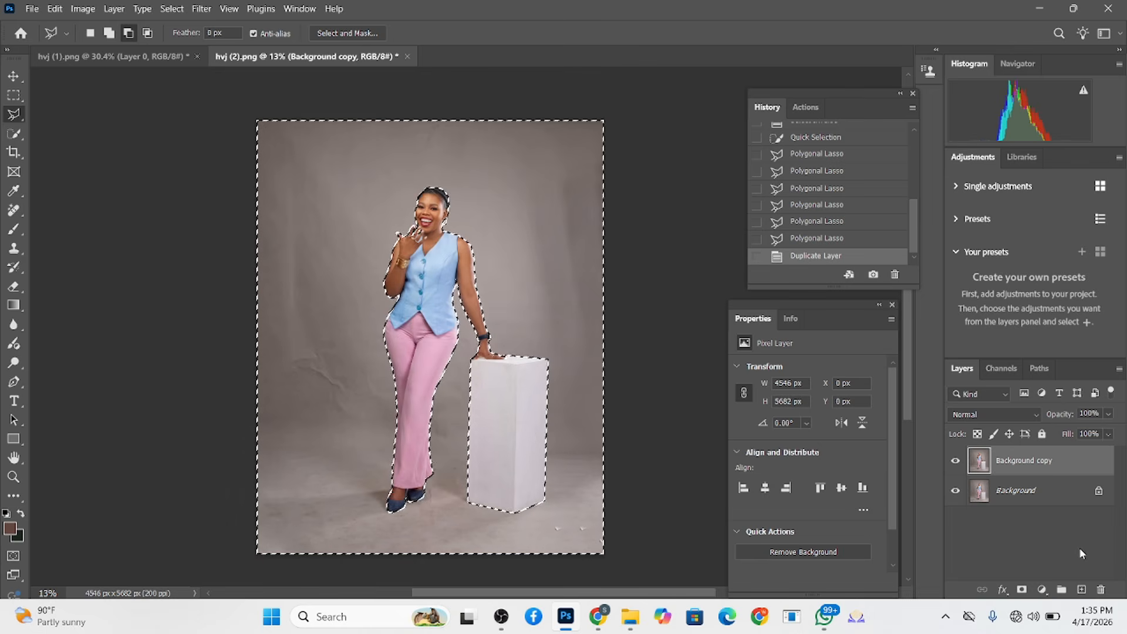
left_click(1022, 589)
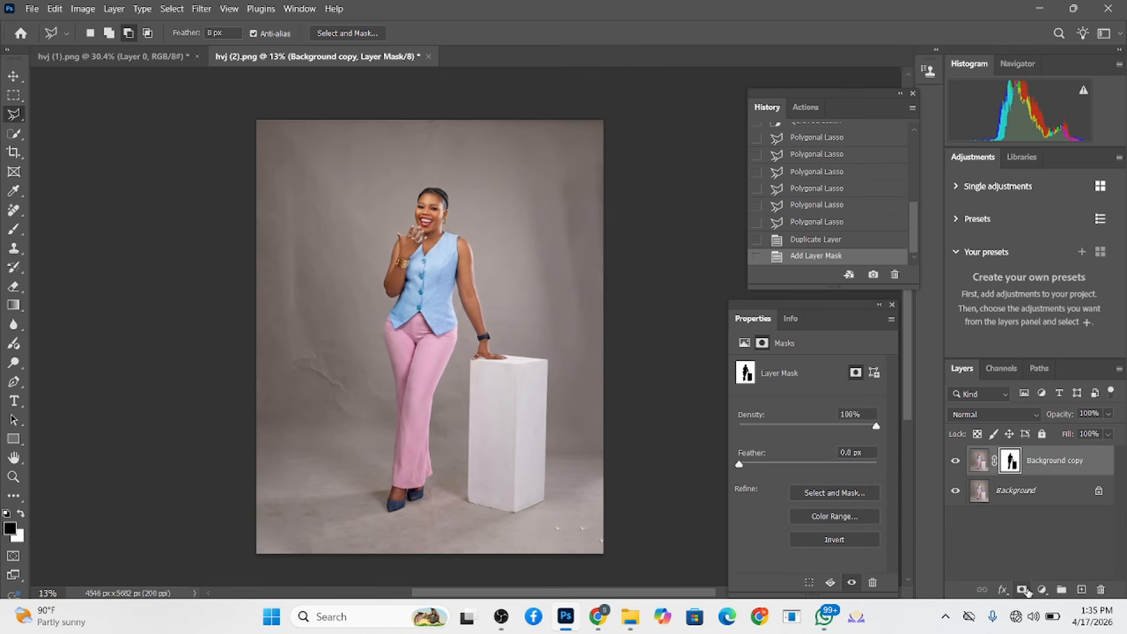
key("ctrl+i")
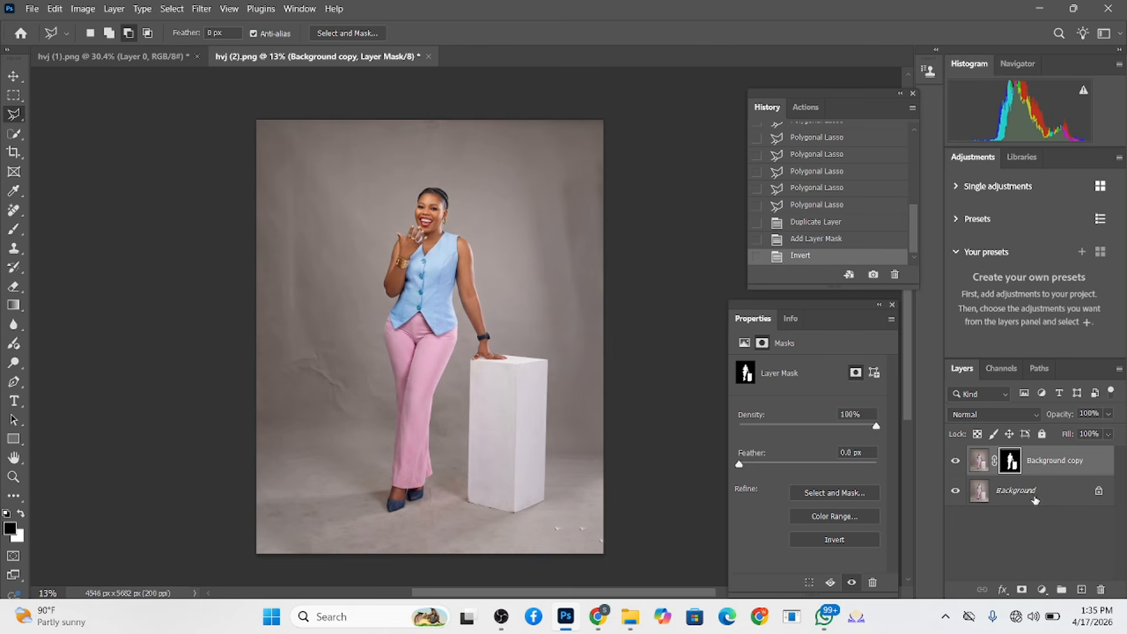
Duplicate the original Background layer and load the masked copy's layer mask as a selection
left_click(1035, 501)
key("ctrl+j")
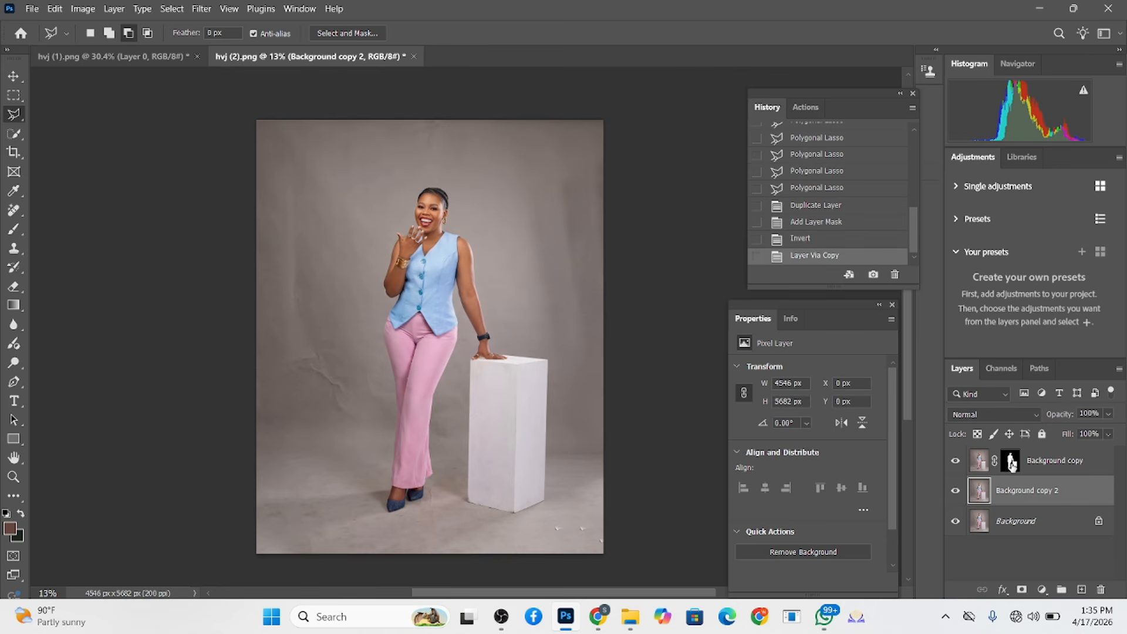
left_click(1012, 463, "ctrl")
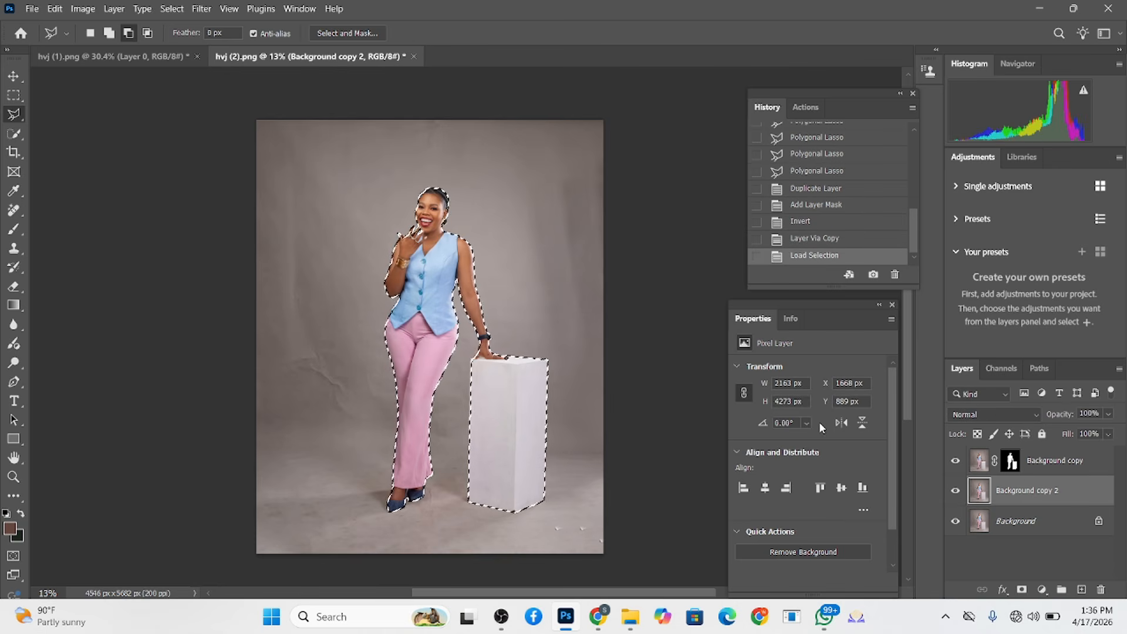
Expand the selection outward around the woman and pedestal
left_click(182, 8)
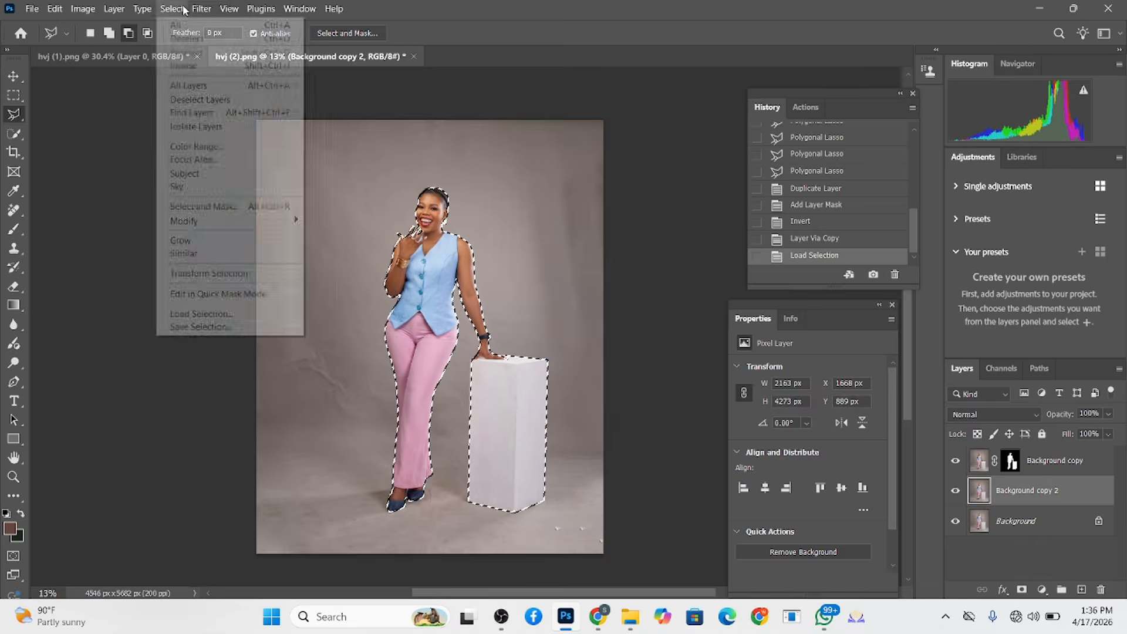
mouse_move(200, 223)
left_click(360, 249)
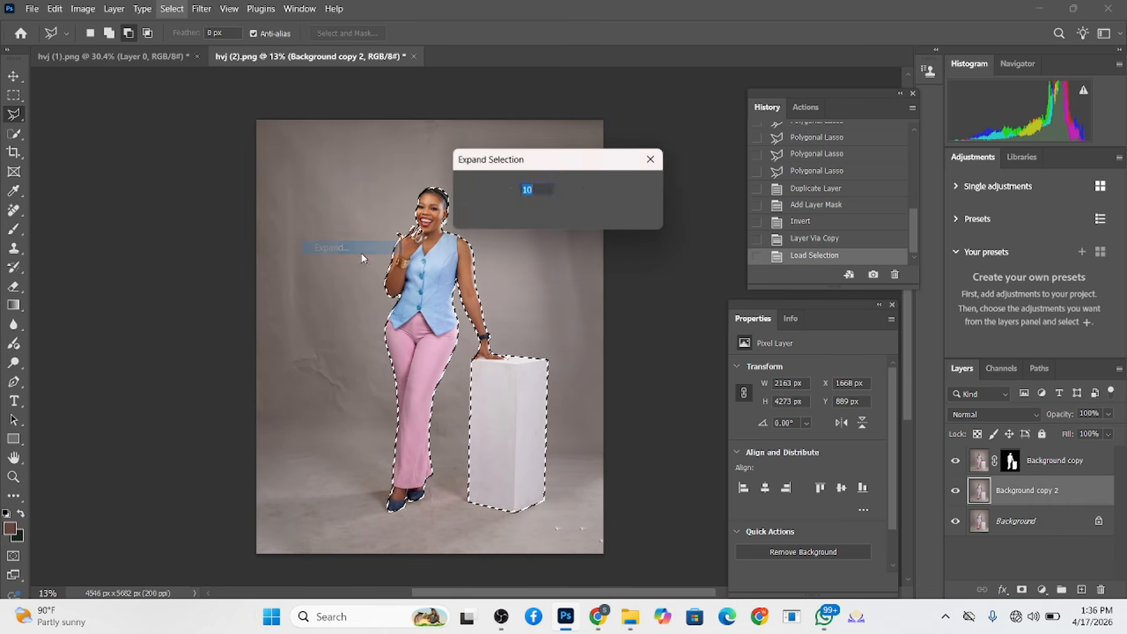
key("Return")
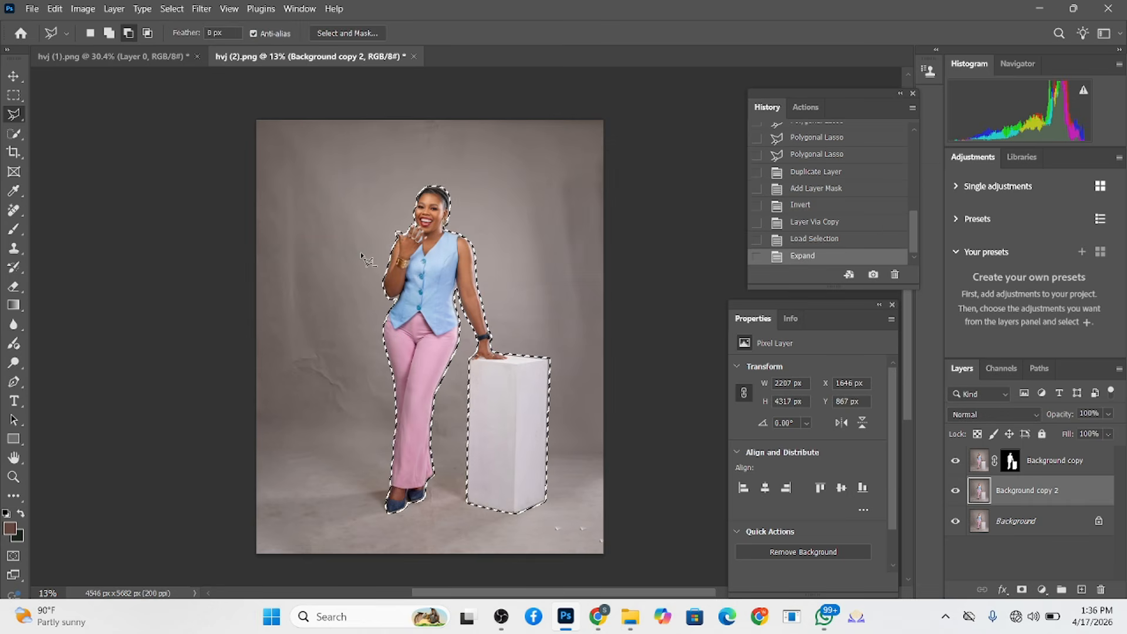
Fill the expanded selection on the Background copy 2 layer with Content-Aware, and hide the masked Background copy layer
right_click(305, 347)
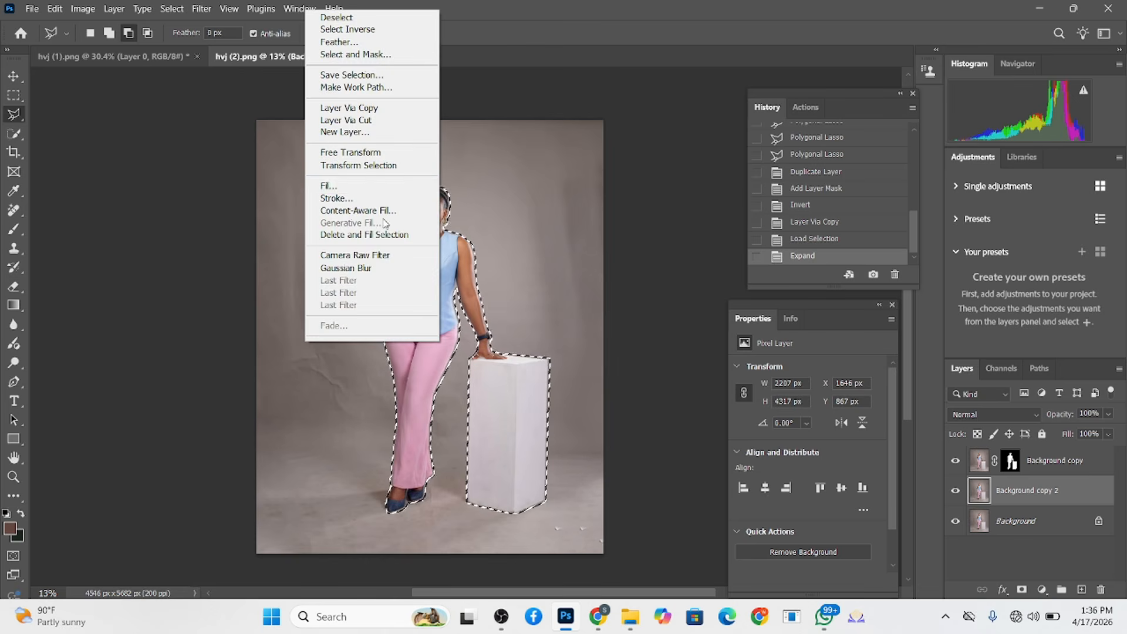
left_click(329, 182)
left_click(470, 148)
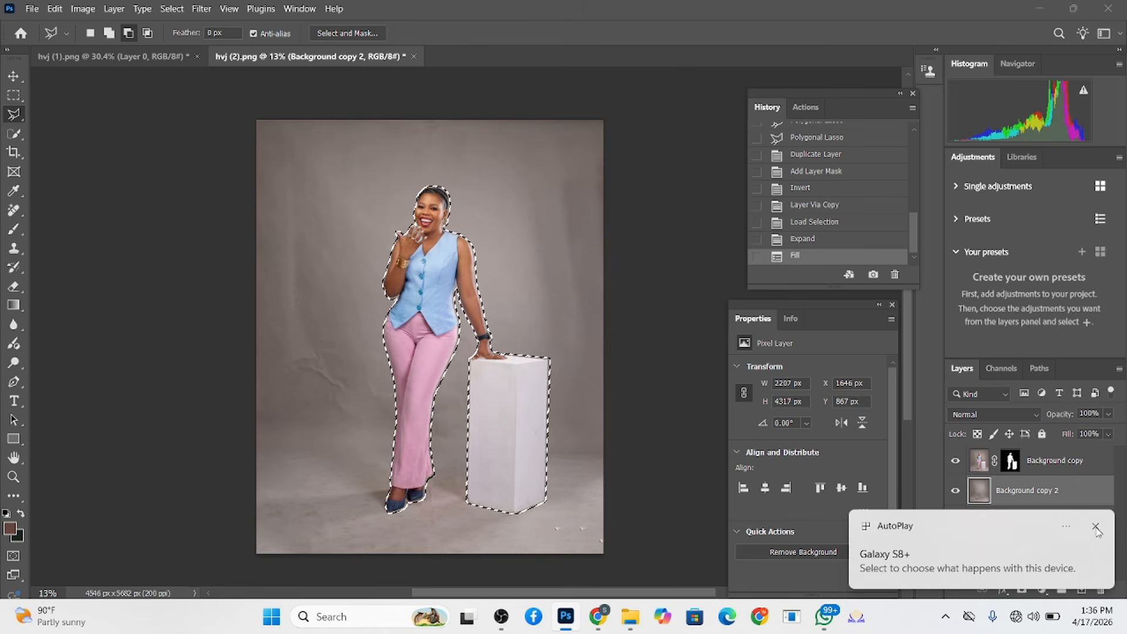
key("ctrl+d")
left_click(1010, 462, "ctrl")
left_click(955, 461)
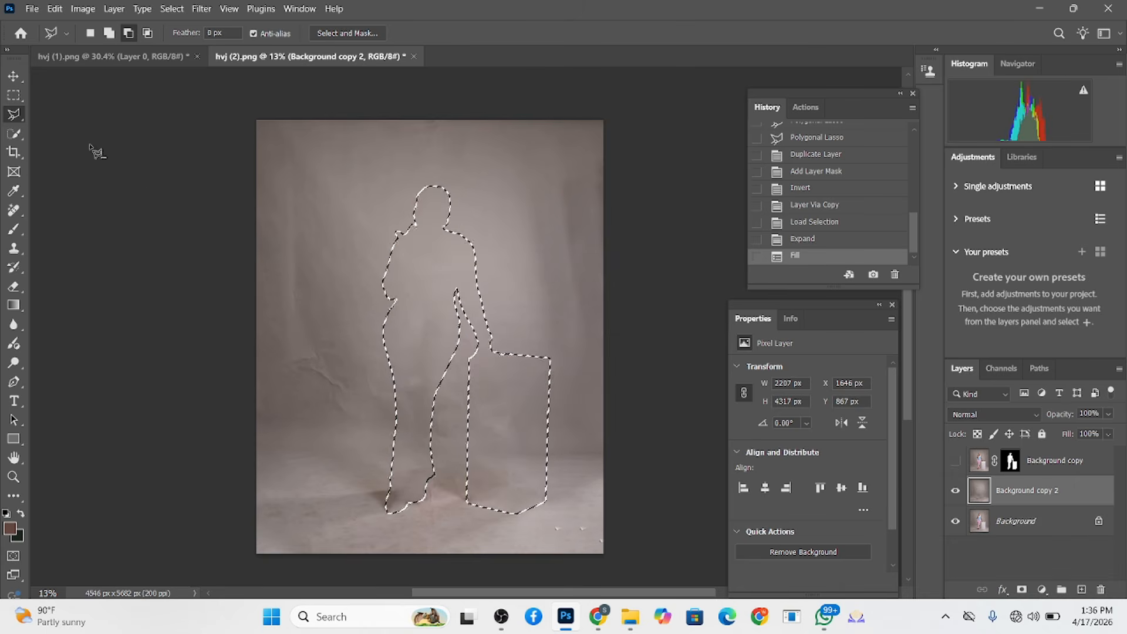
Deselect the filled area and show the masked Background copy layer again
left_click(13, 95)
left_click(201, 311)
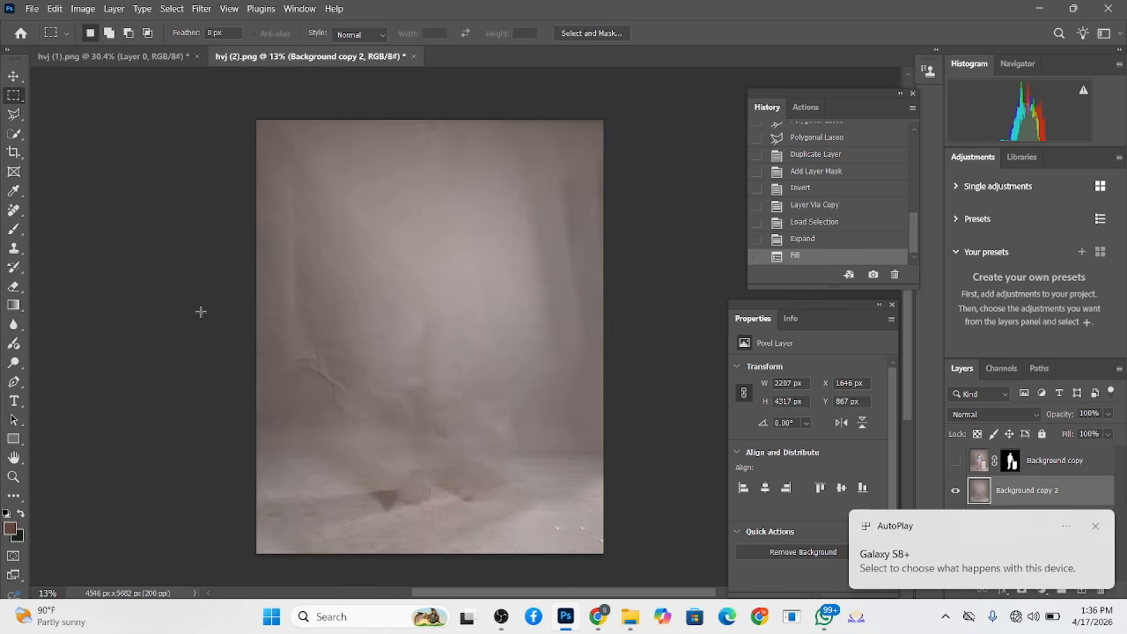
left_click(1095, 527)
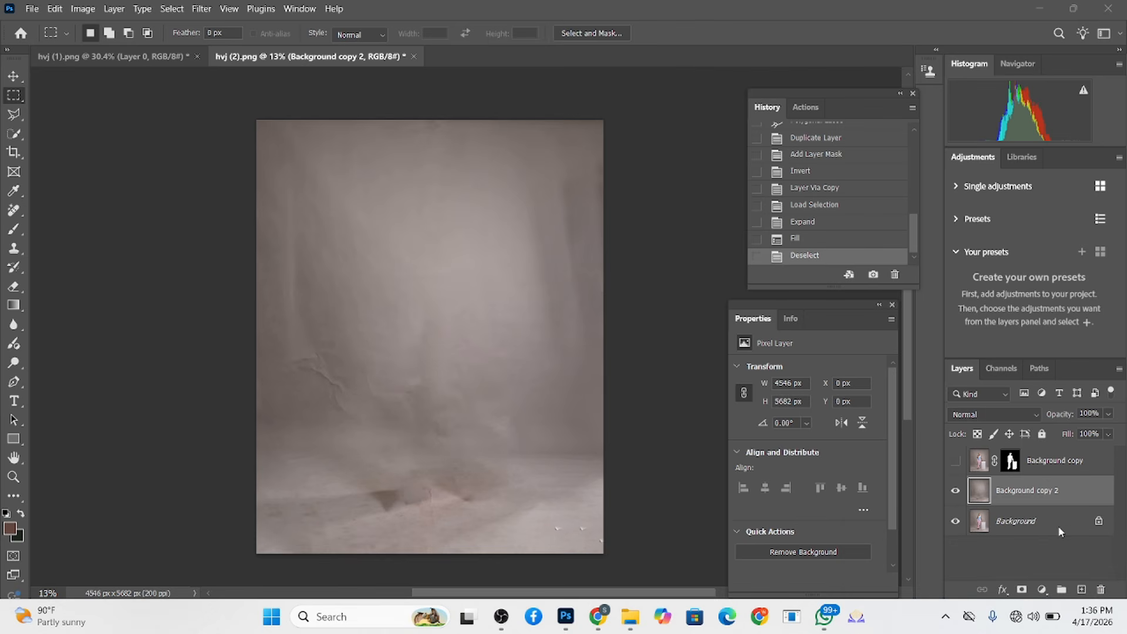
left_click(956, 461)
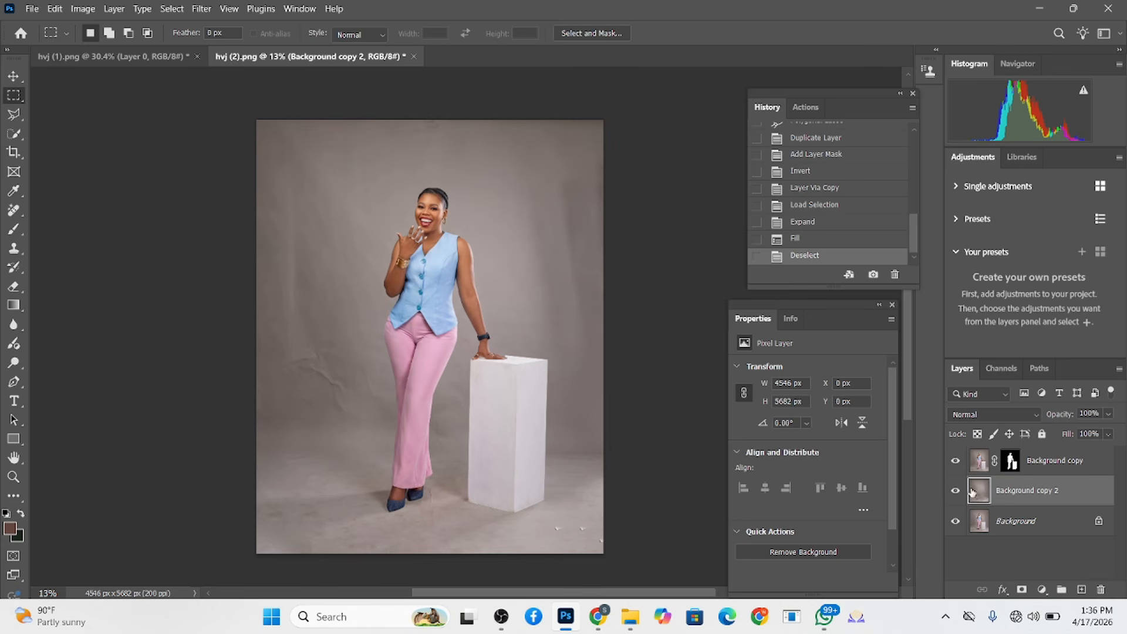
Apply a Gaussian Blur with a radius of 98.5 pixels to the Background copy 2 layer
left_click(201, 8)
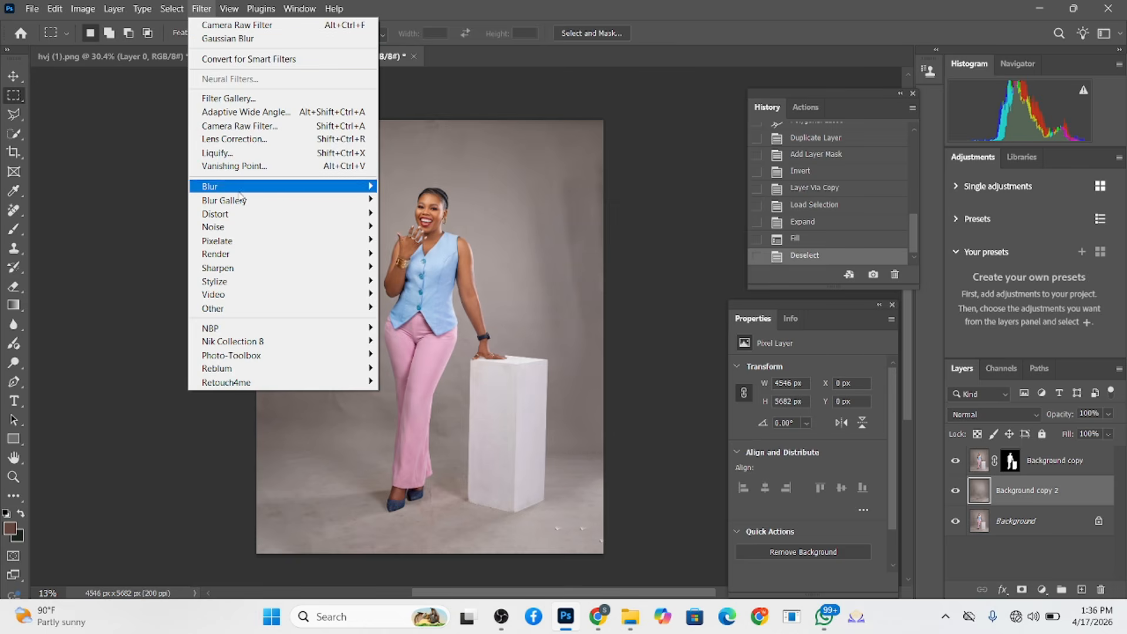
mouse_move(238, 189)
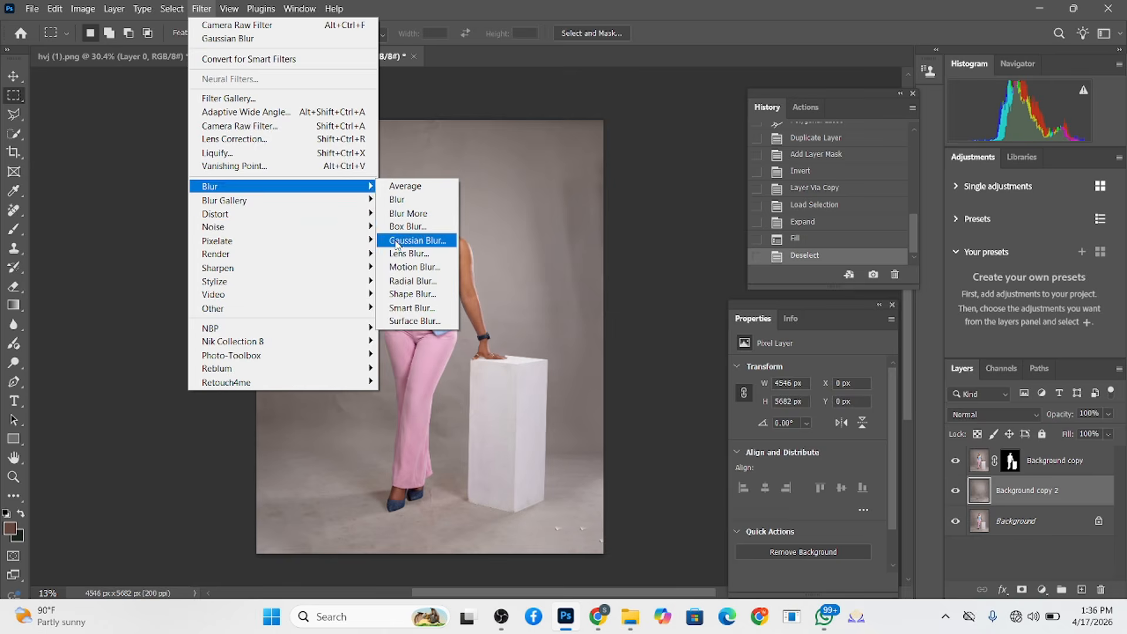
left_click(428, 241)
left_click_drag(825, 477, 828, 477)
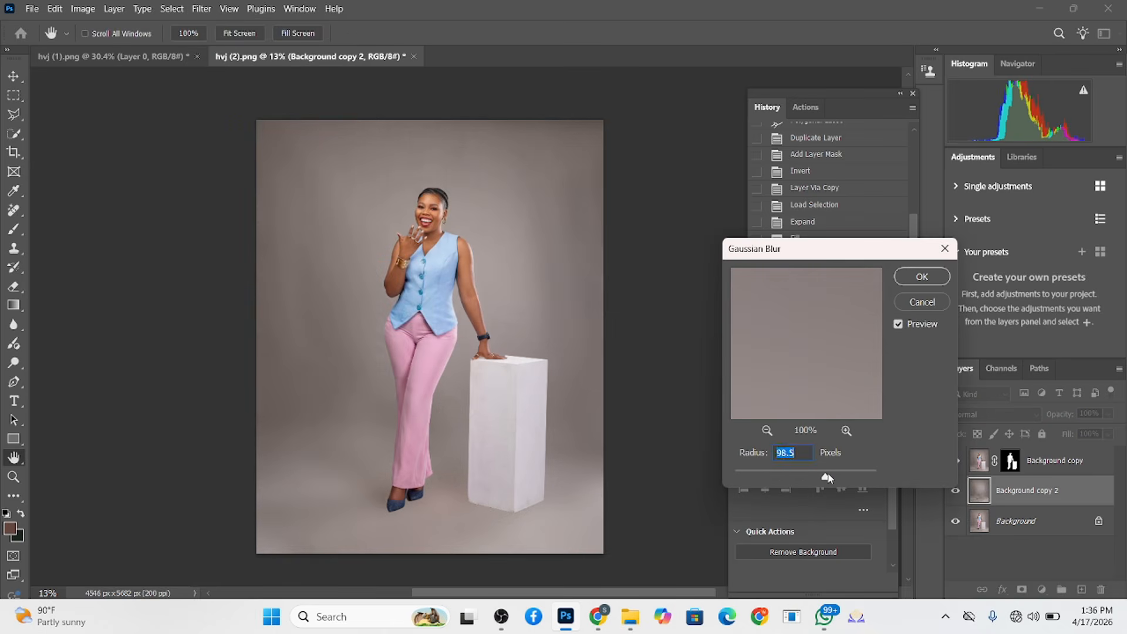
left_click(922, 277)
Add a Solid Color fill layer in gray 6c6c6c above Background copy 2 and set its blend mode to Color
left_click(1041, 590)
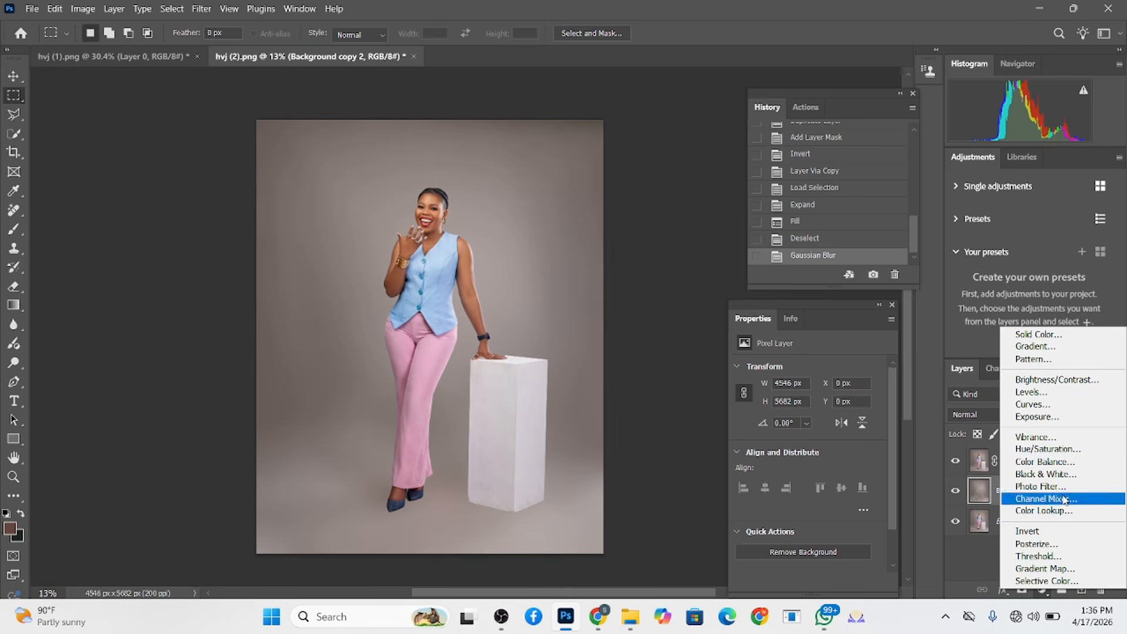
left_click(1033, 334)
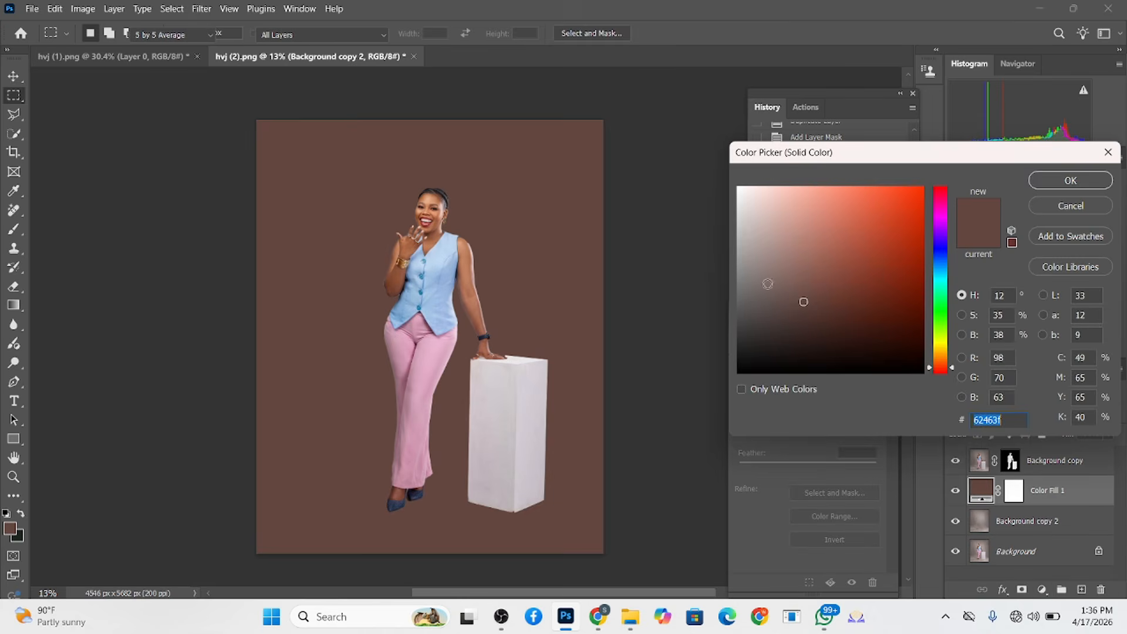
left_click(737, 295)
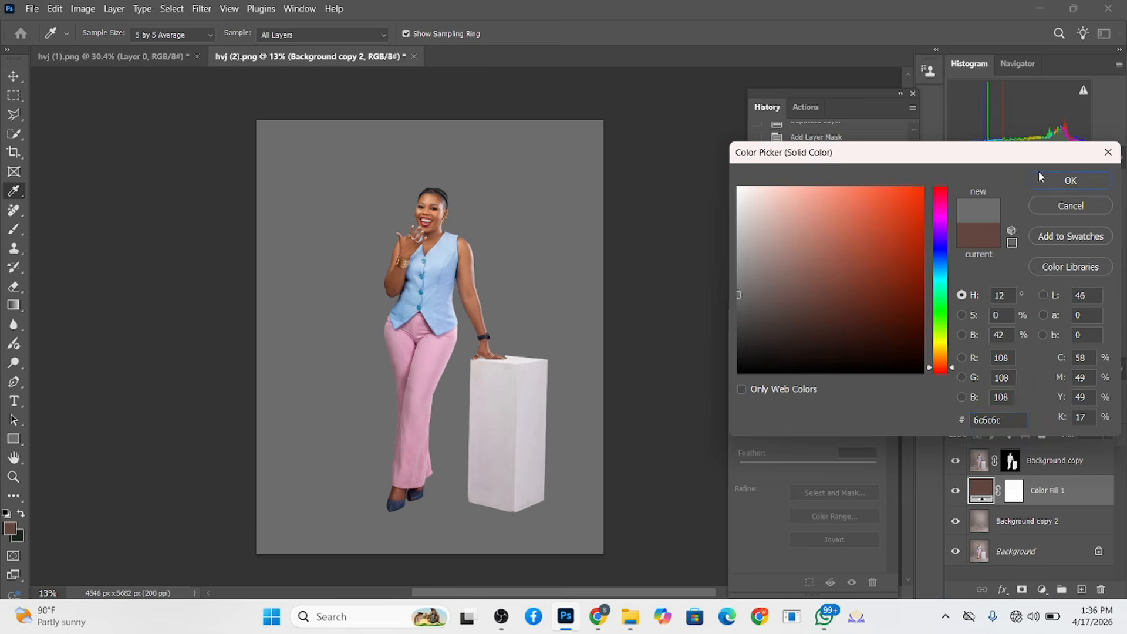
left_click(1070, 180)
left_click(992, 415)
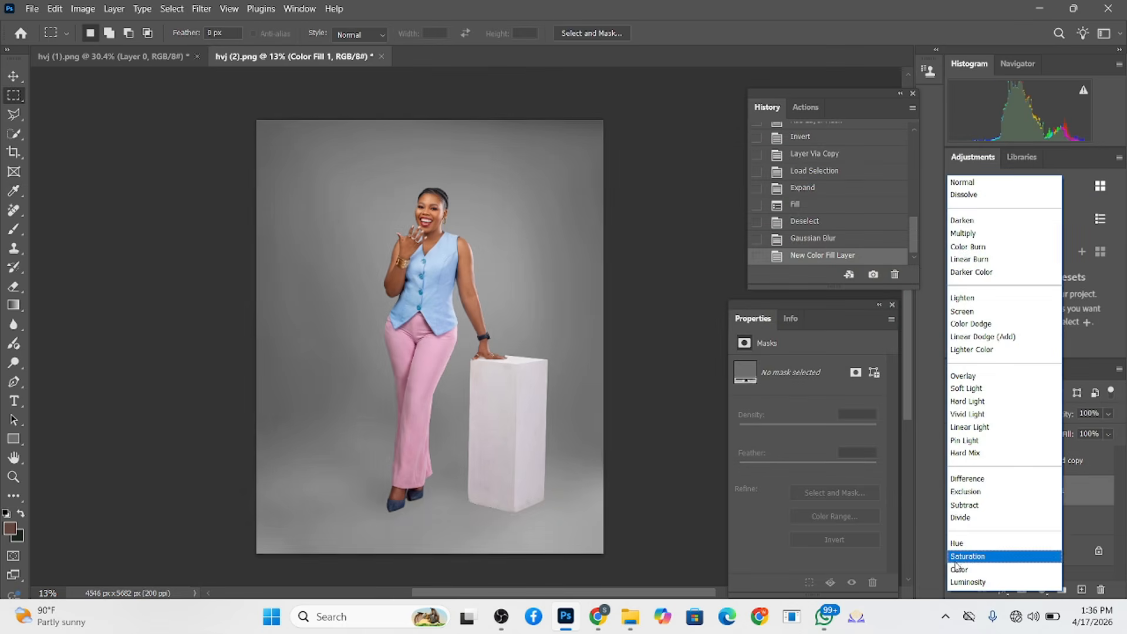
left_click(959, 573)
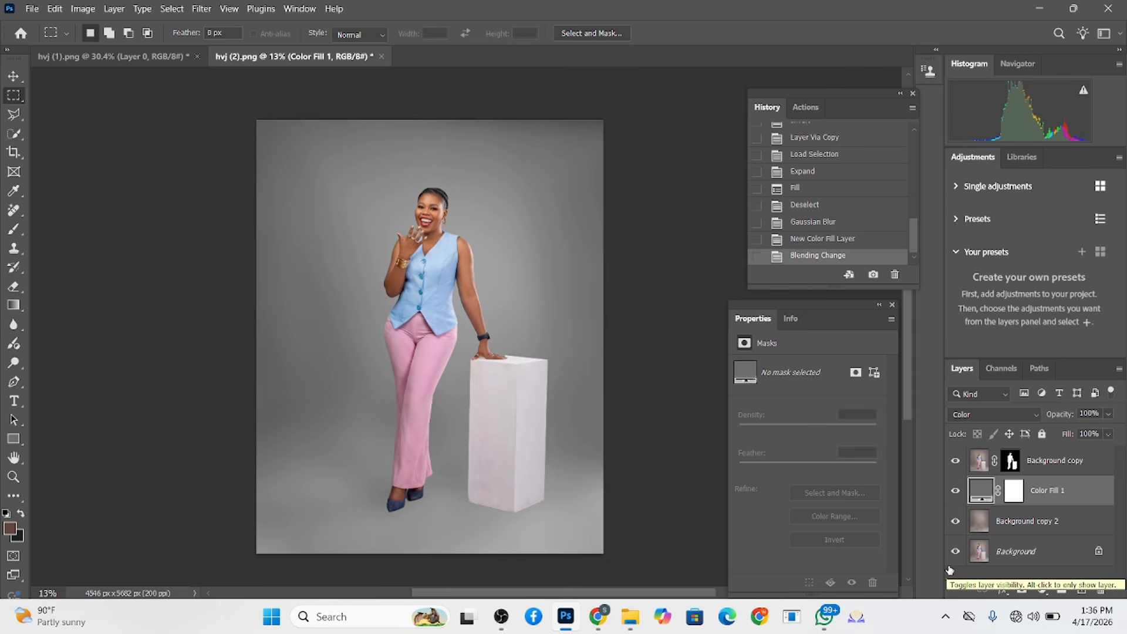
left_click(956, 521)
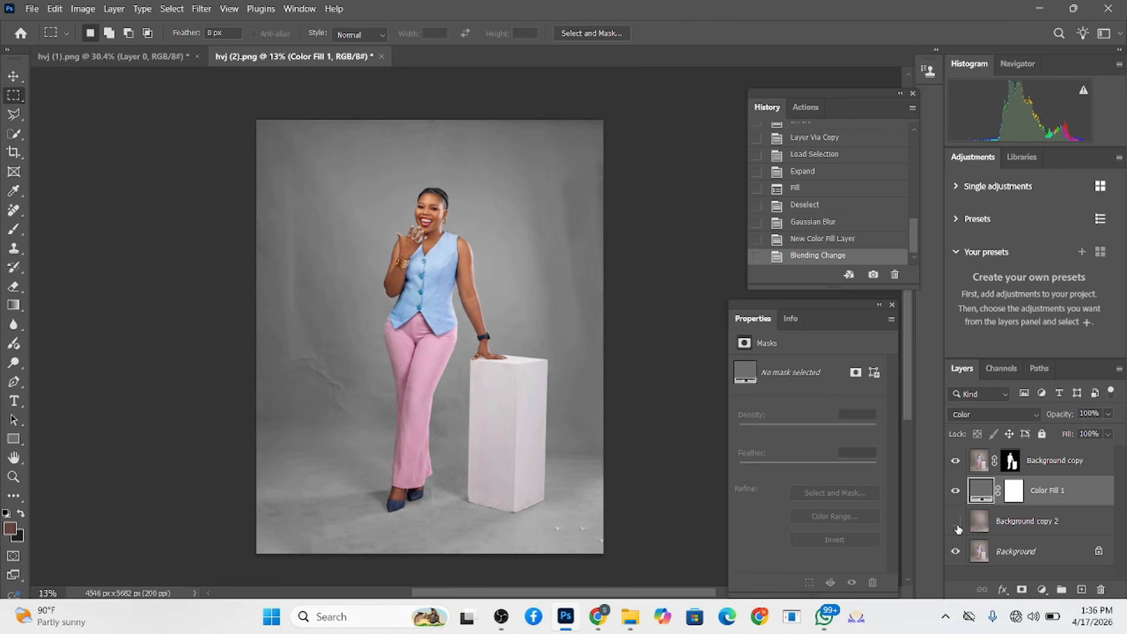
left_click(956, 521)
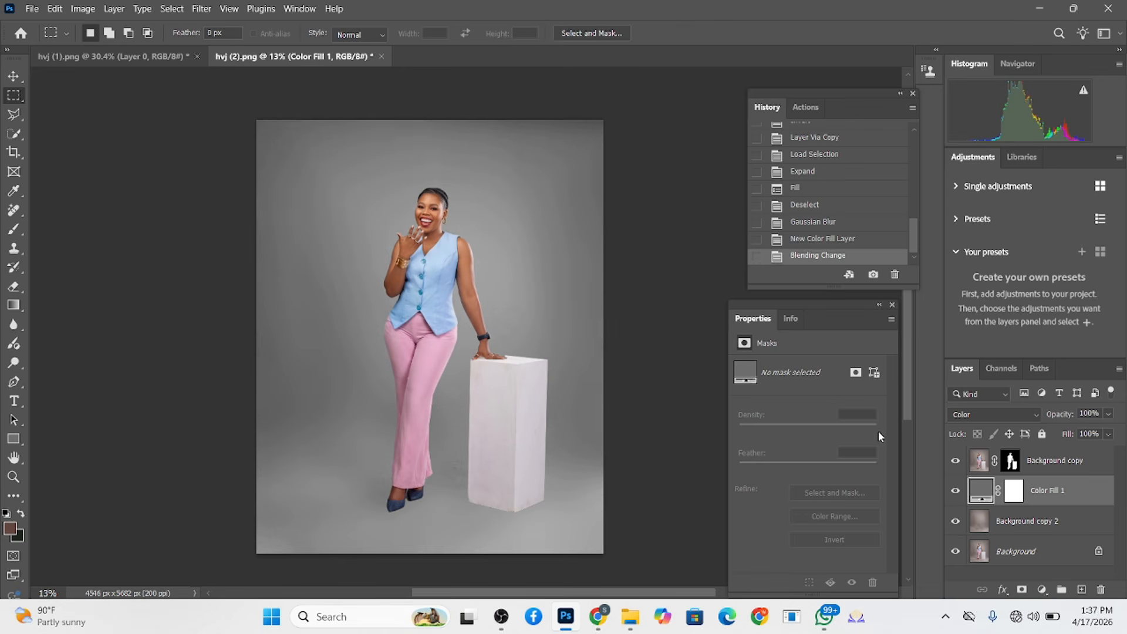
Bring the shelf interior from hvj (1).png into hvj (2).png as a layer beneath the cut-out woman and pedestal
left_click(148, 56)
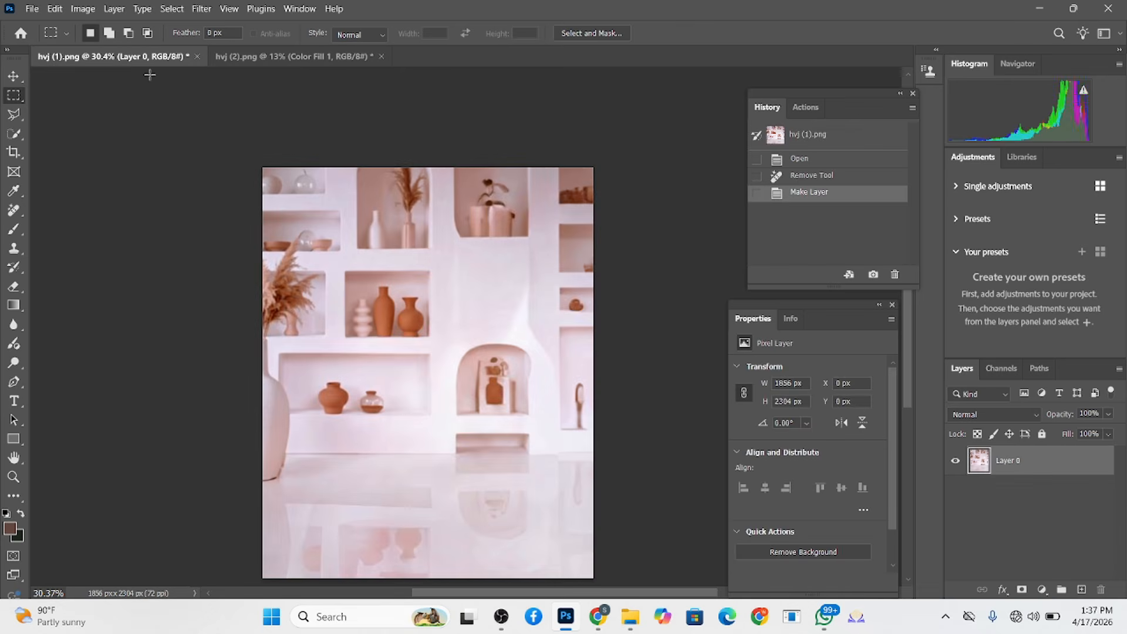
key("v")
left_click_drag(543, 475, 400, 258)
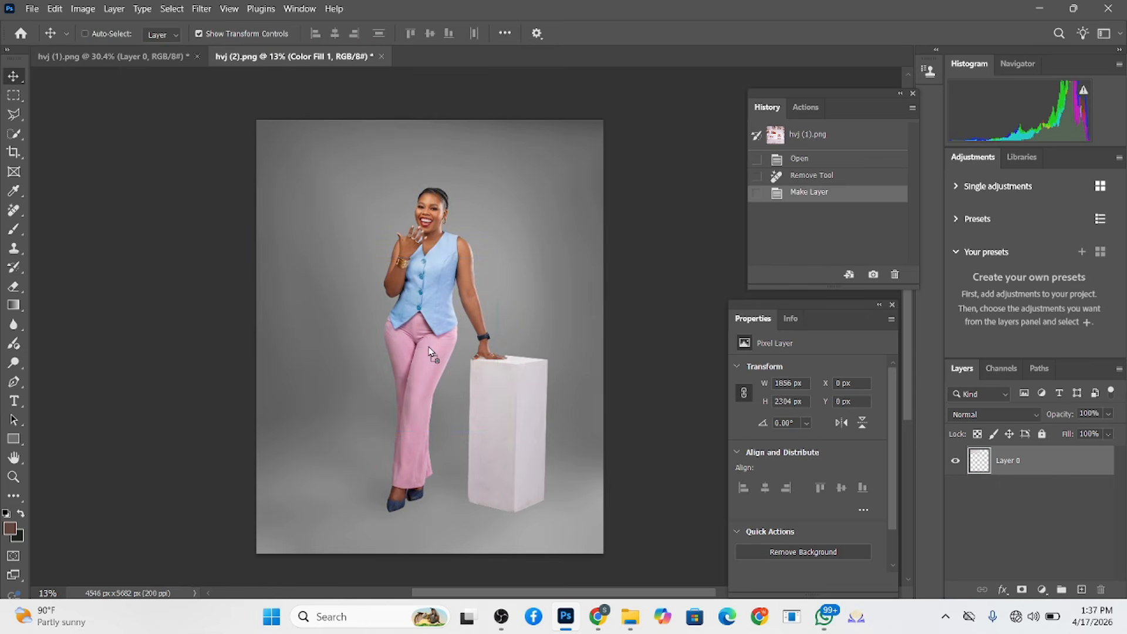
left_click_drag(429, 350, 452, 305)
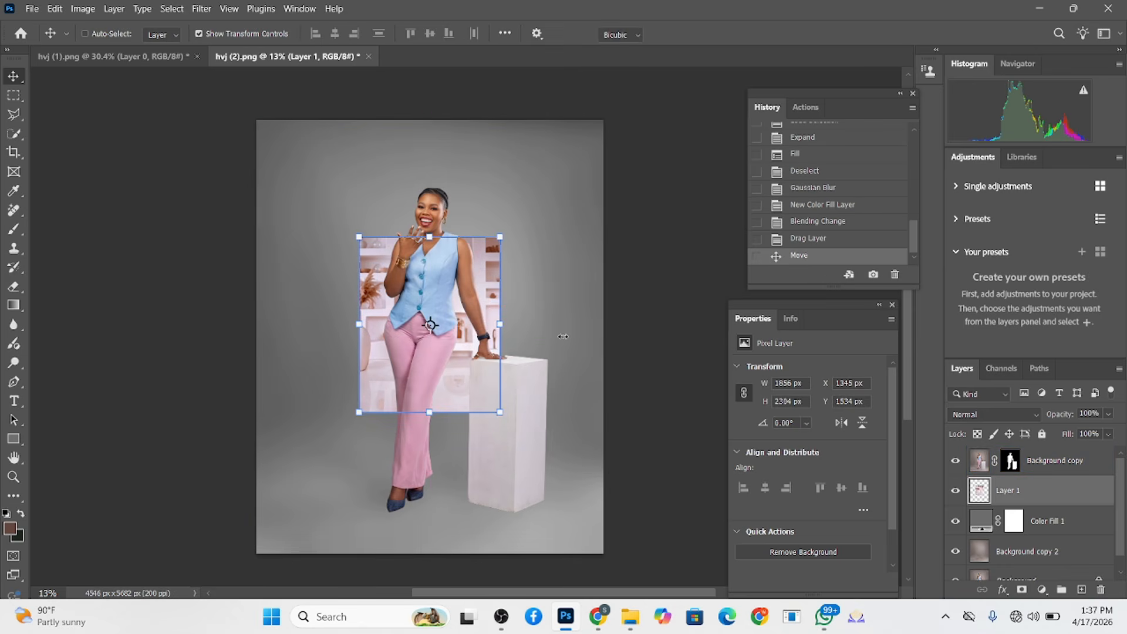
Scale and position the shelf interior layer to cover the whole canvas, at about 4680 × 5810 px
mouse_move(563, 336)
left_mouse_down()
mouse_move(590, 341)
mouse_move(552, 356)
left_mouse_up()
left_click_drag(593, 351, 615, 357)
left_click_drag(511, 289, 526, 259)
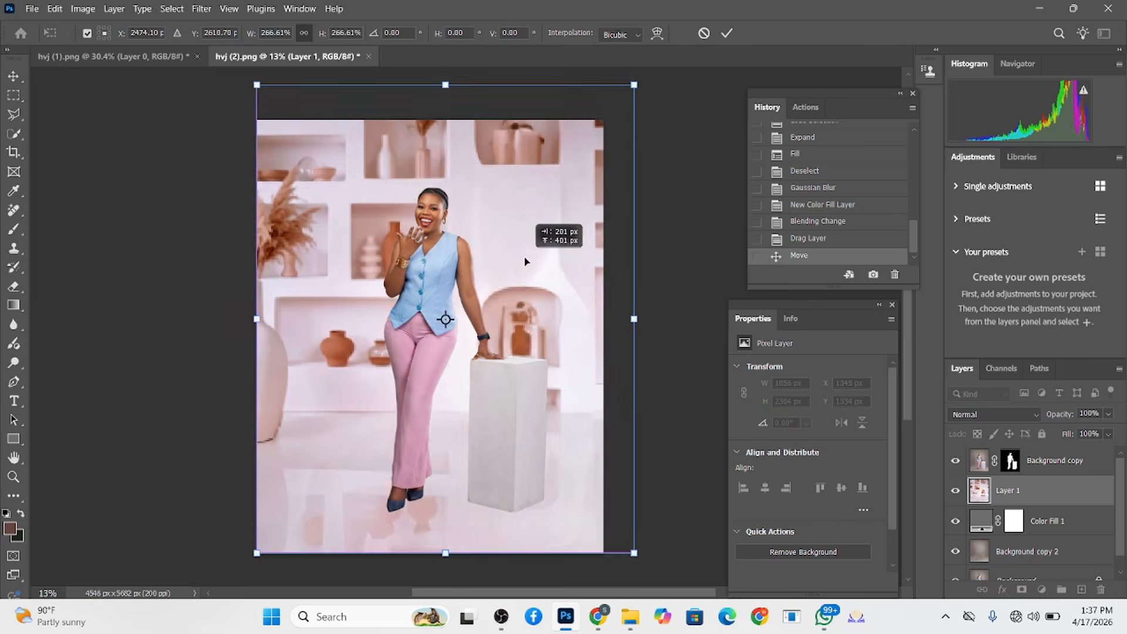
scroll(549, 354, "down", 5)
left_click_drag(601, 188, 583, 210)
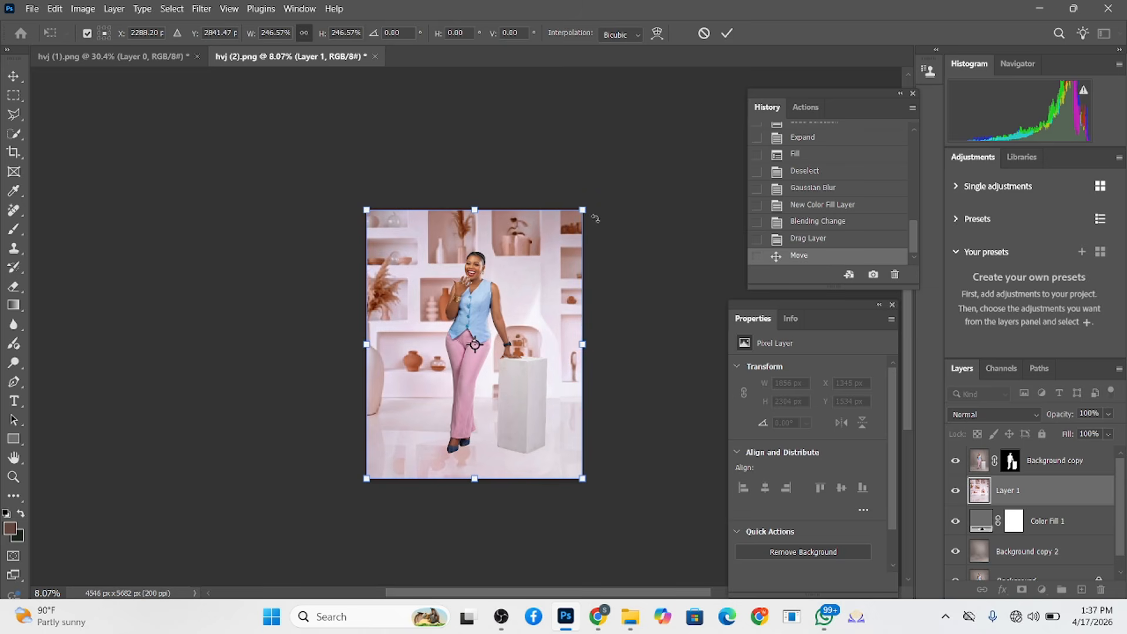
left_click_drag(541, 354, 541, 361)
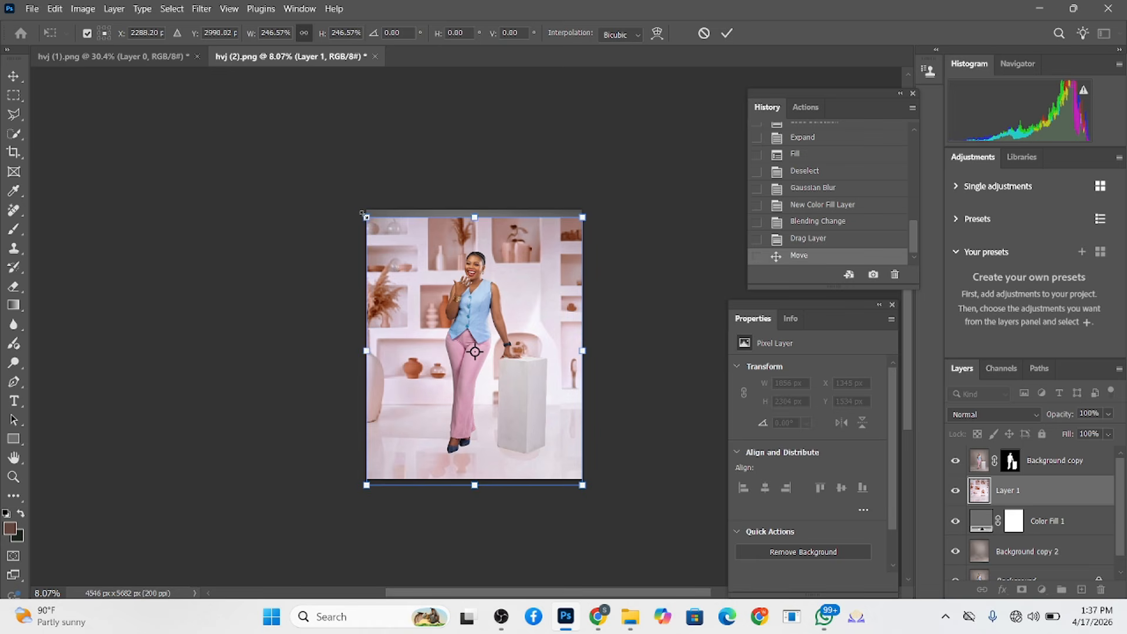
left_click_drag(362, 214, 358, 208)
left_click_drag(503, 375, 502, 374)
left_click(727, 33)
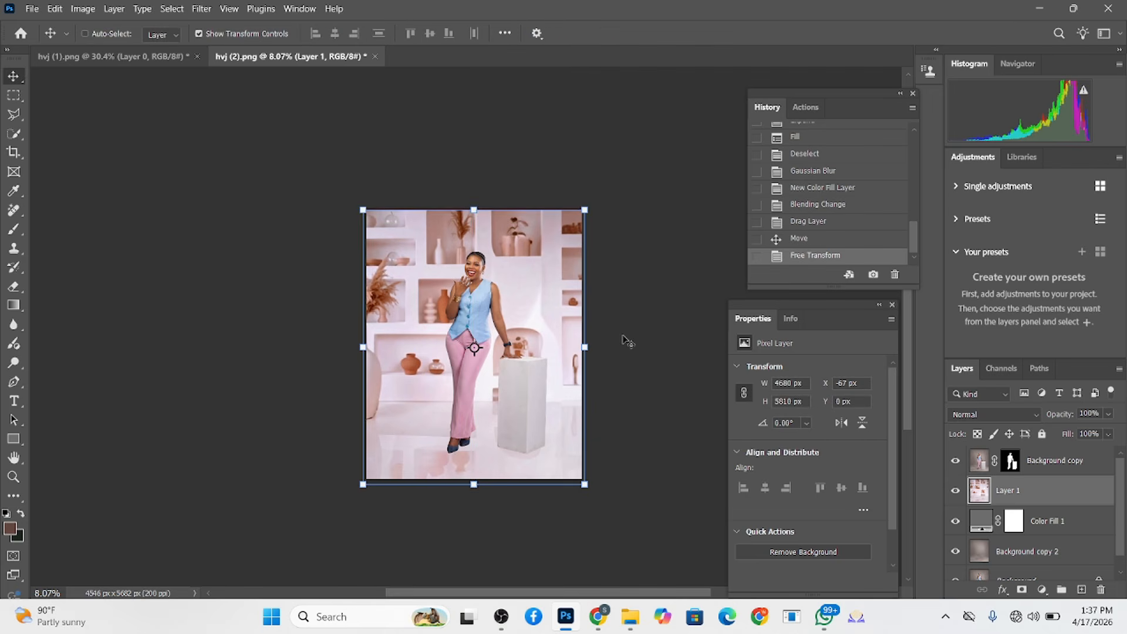
Set the blend mode of the shelf interior layer to Overlay
scroll(540, 345, "down", 3)
scroll(540, 345, "up", 6)
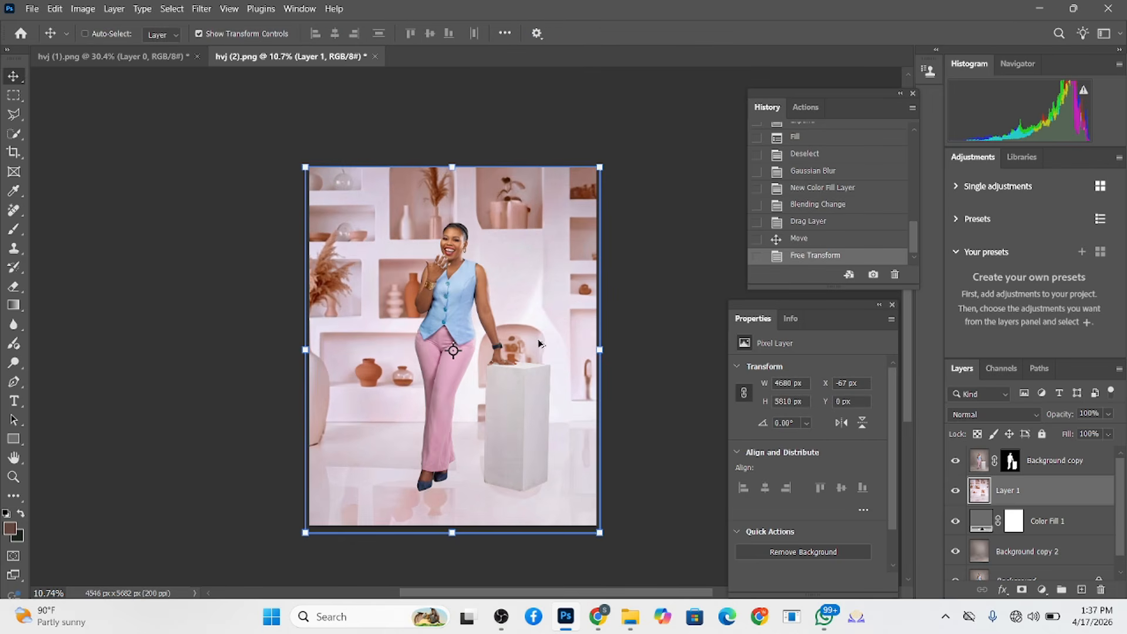
left_click_drag(509, 412, 541, 446)
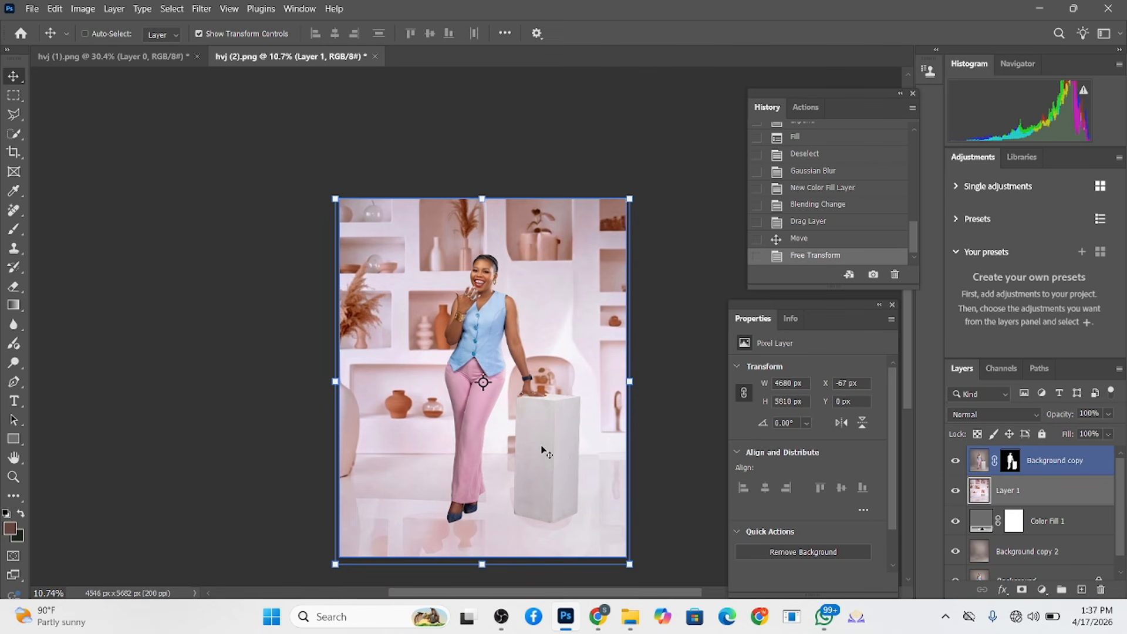
left_click(992, 414)
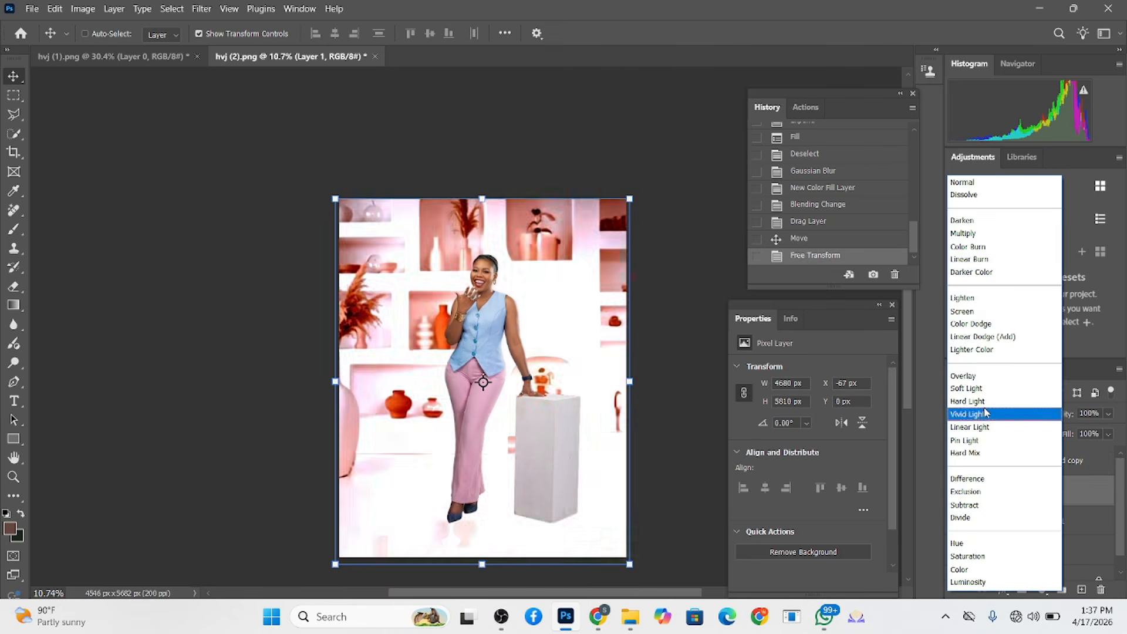
left_click(979, 375)
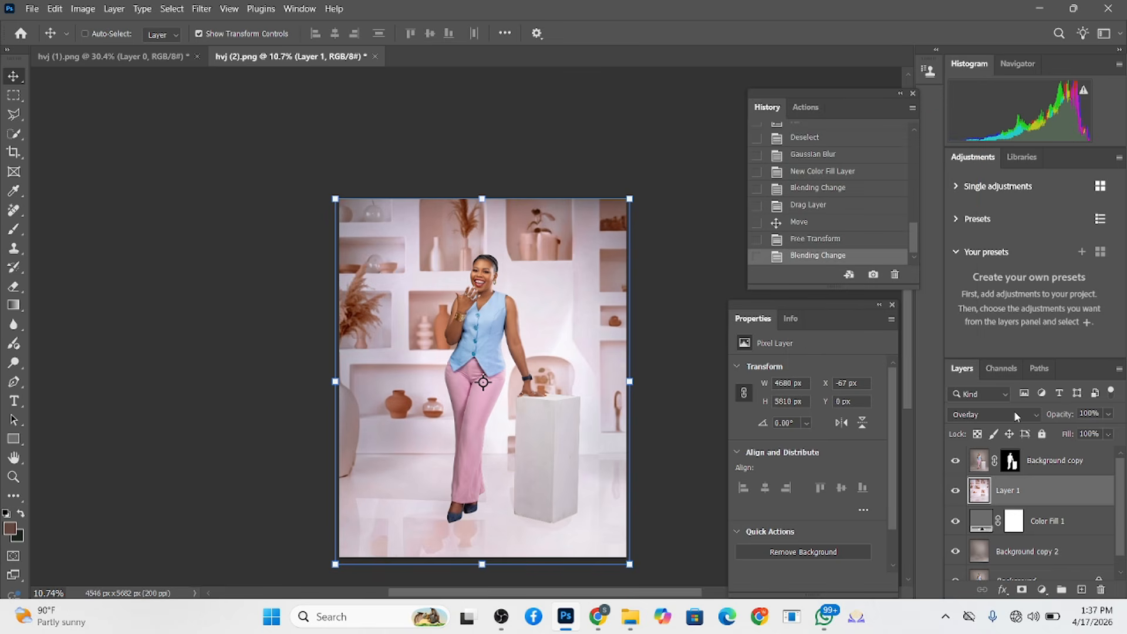
Toggle the visibility of Background copy 2 to compare the composite with and without the blurred backdrop
left_click(959, 555)
left_click(959, 554)
left_click(960, 554)
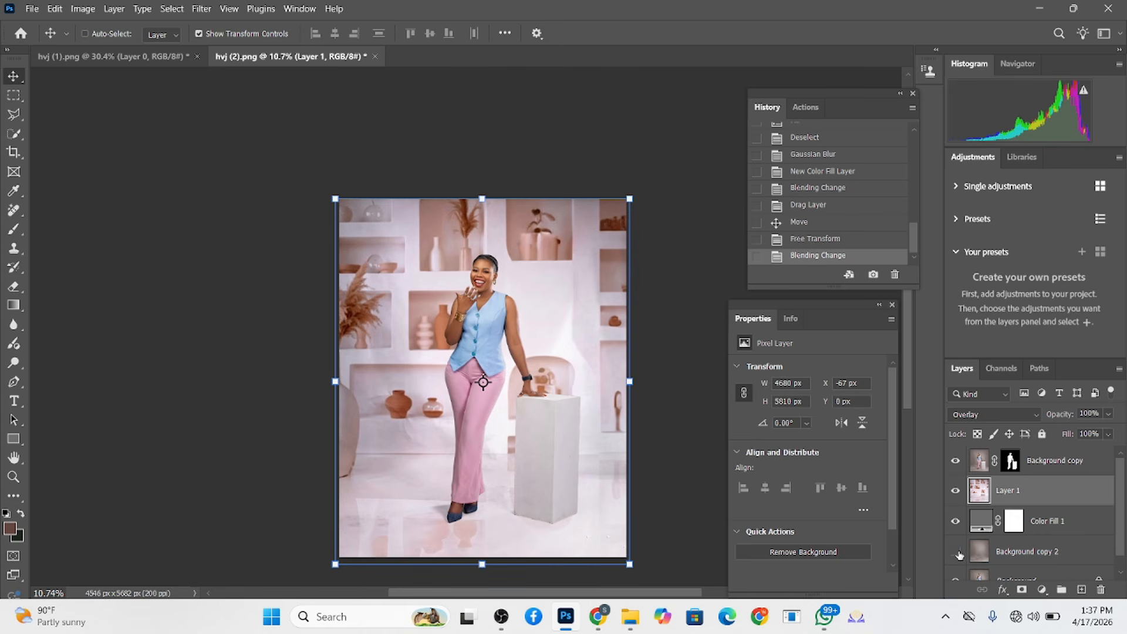
left_click(957, 553)
left_click(957, 552)
left_click(957, 553)
left_click(957, 553)
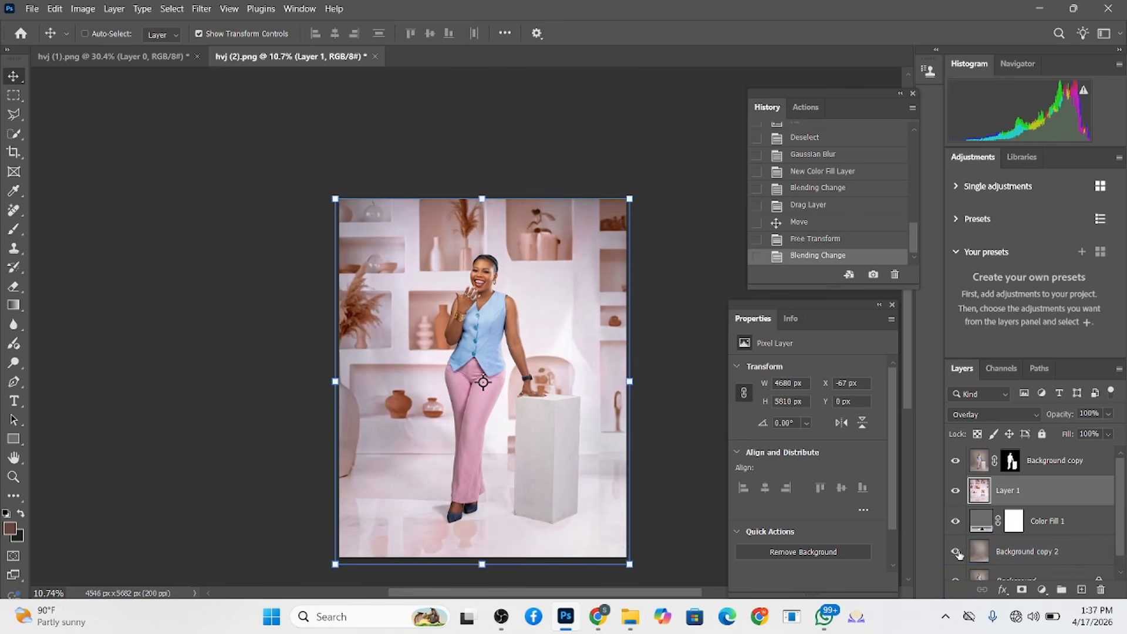
left_click(967, 416)
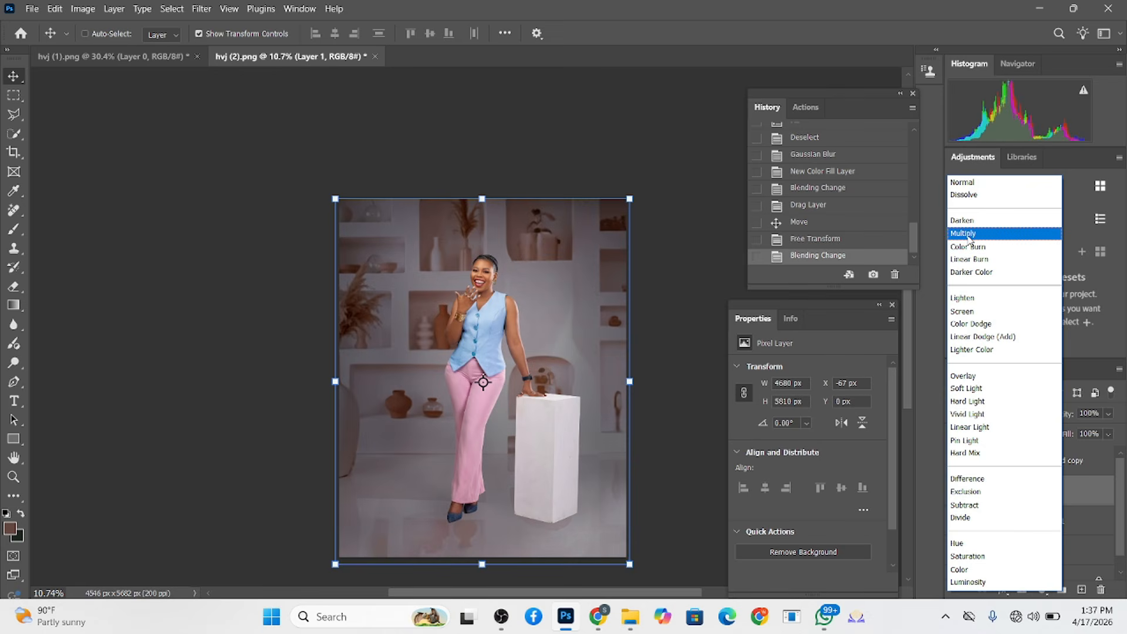
left_click(508, 175)
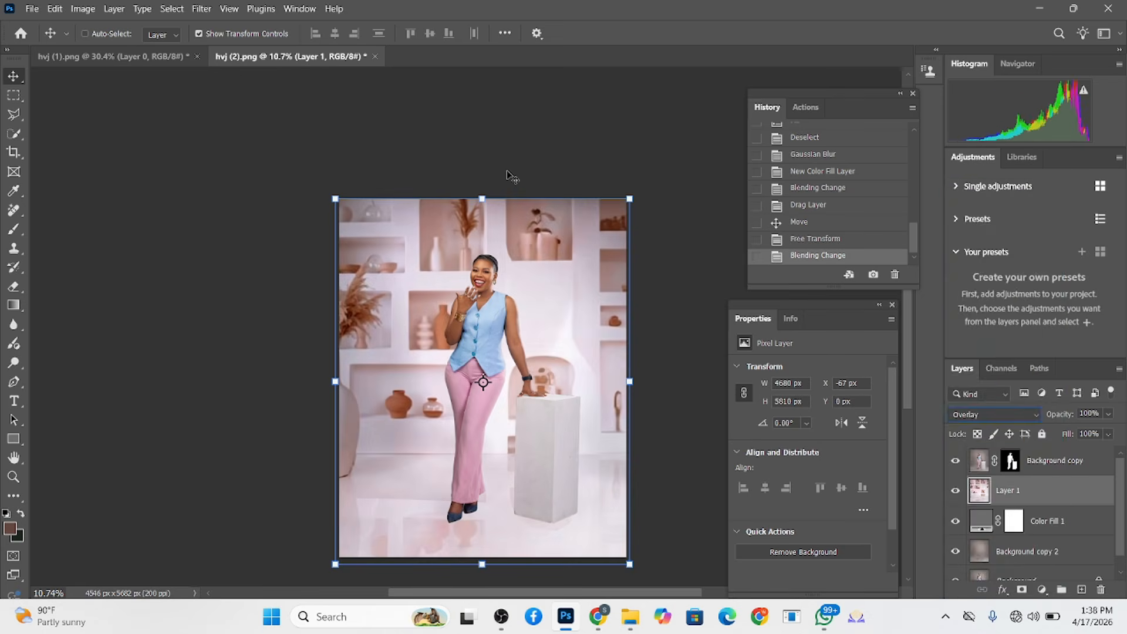
key("ctrl+m")
left_click_drag(761, 335, 761, 357)
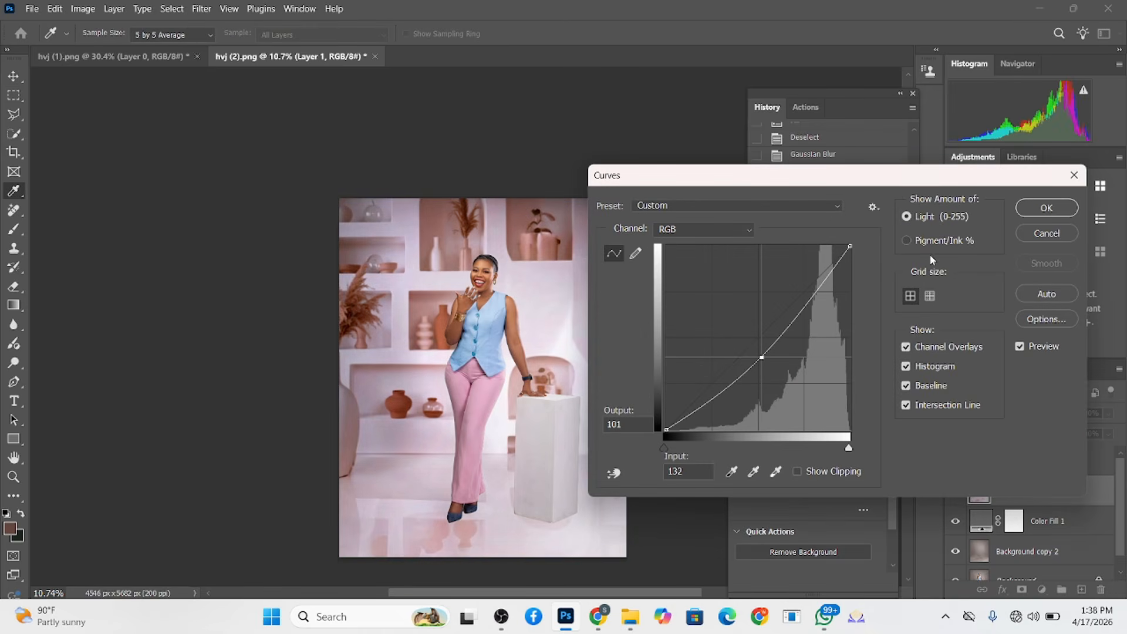
left_click(1047, 233)
key("v")
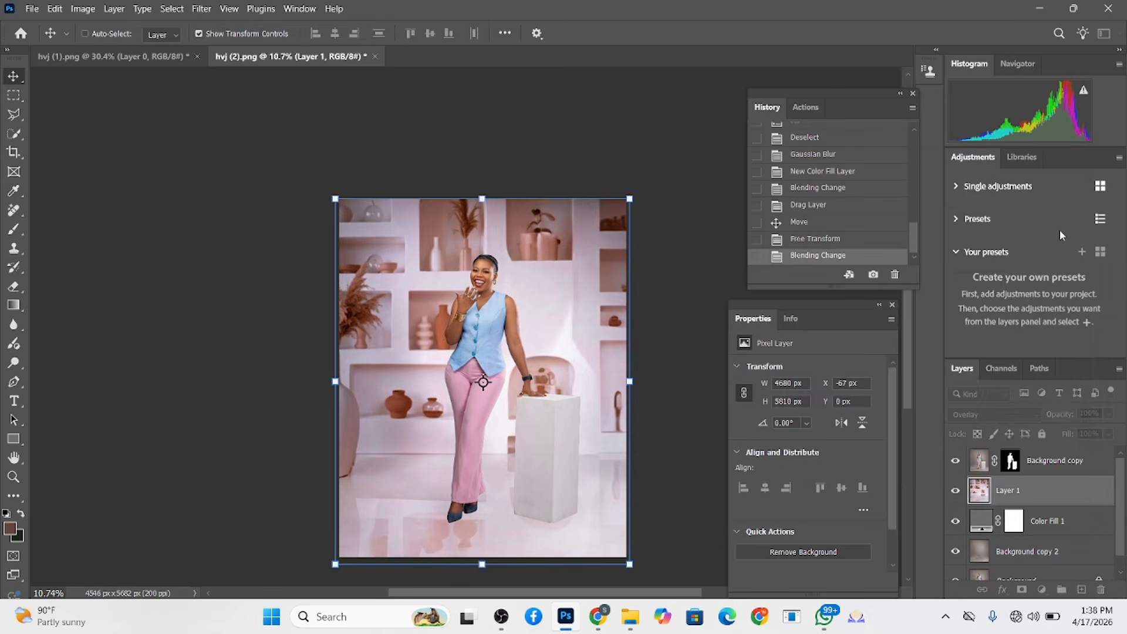
Duplicate Layer 1, set the copy's blend mode to Normal and hide it
key("ctrl+j")
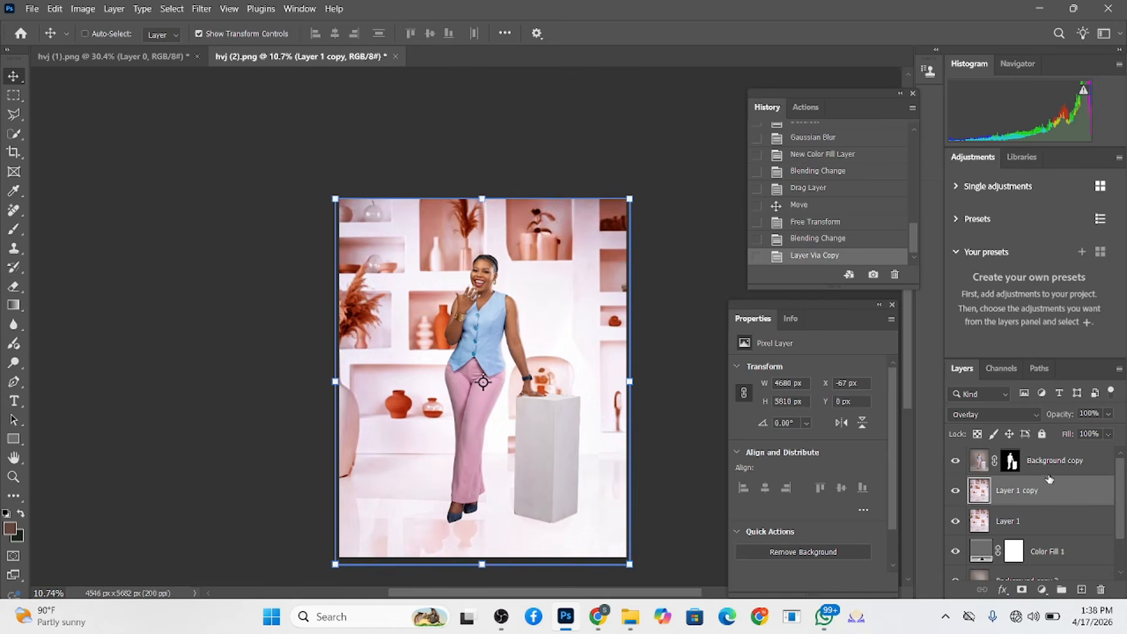
left_click(992, 414)
left_click(978, 183)
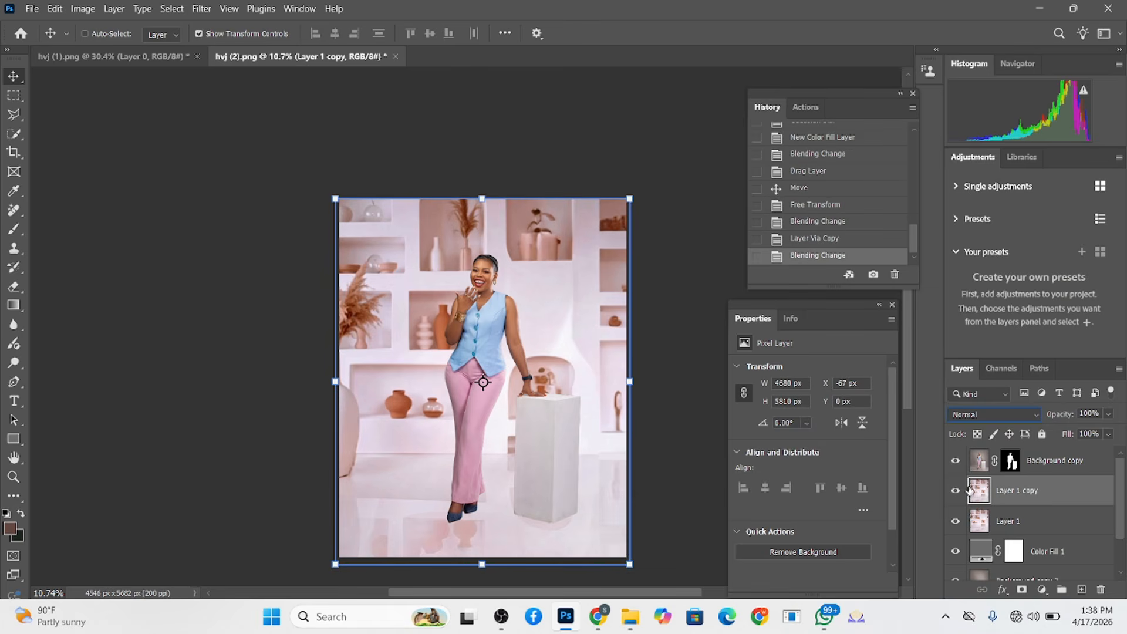
left_click(956, 491)
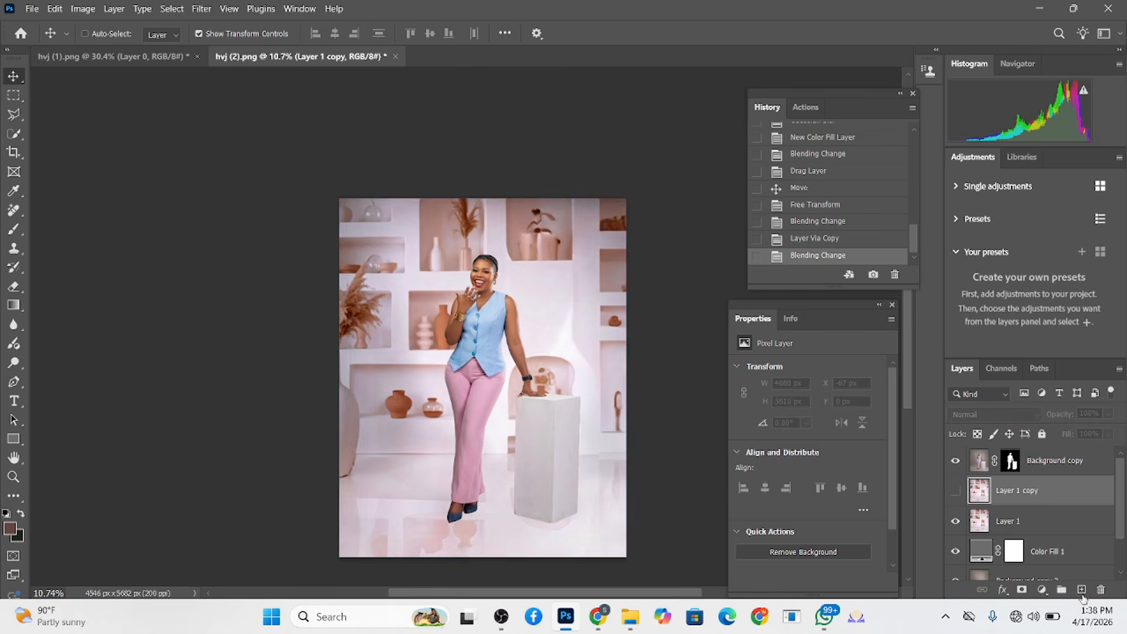
Darken Layer 1 with a Curves adjustment that maps input 142 to output 102
left_click(1060, 523)
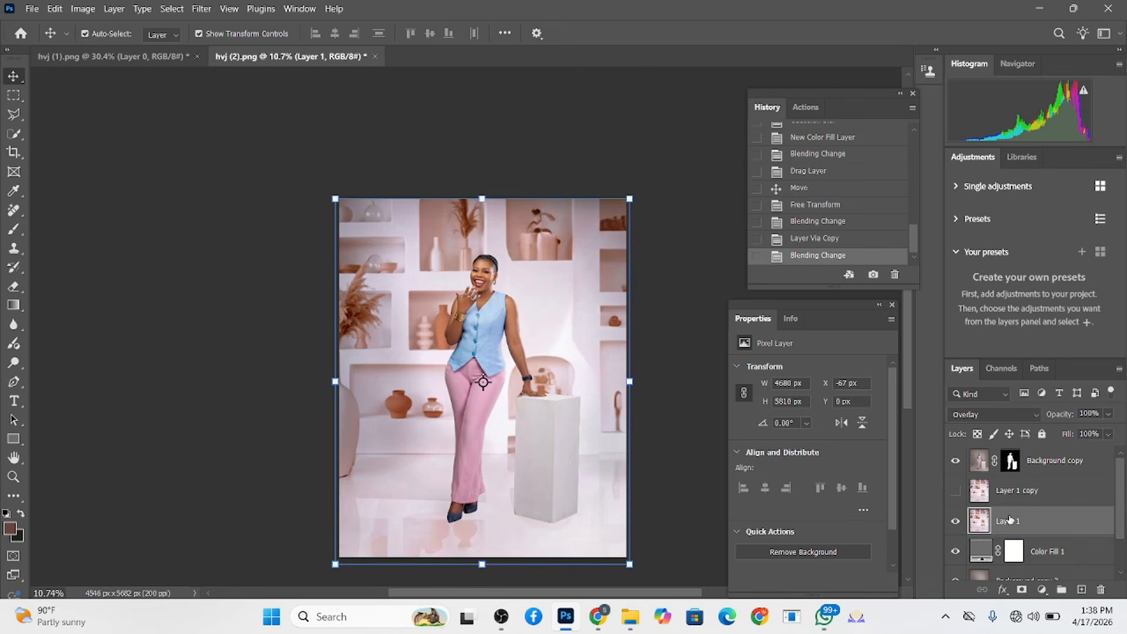
key("ctrl+m")
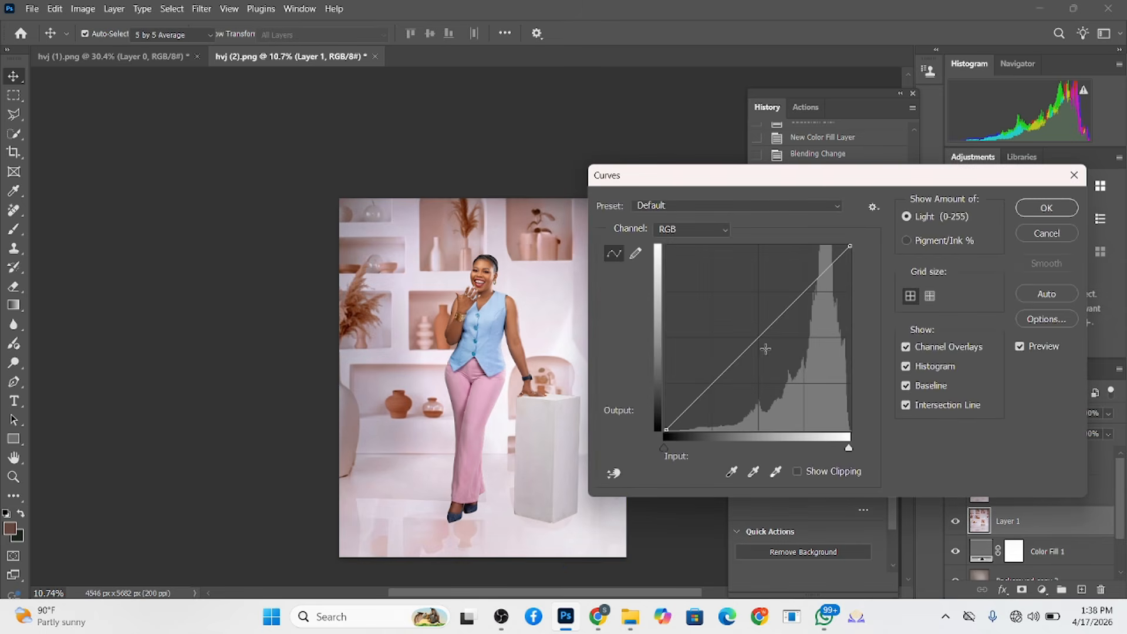
left_click_drag(764, 332, 769, 356)
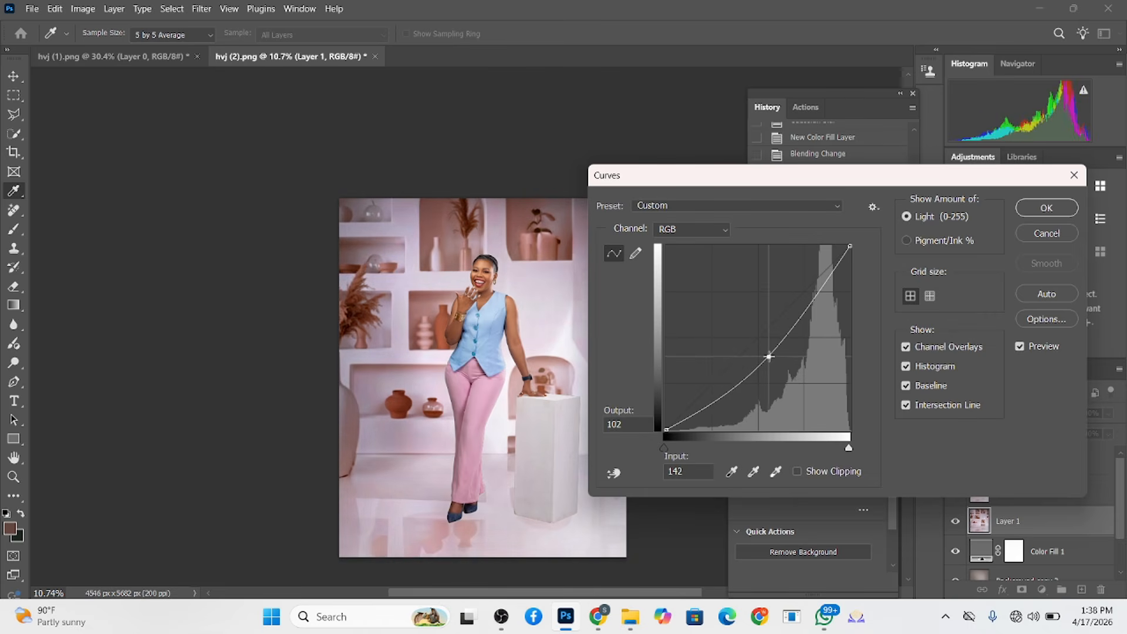
left_click(1048, 209)
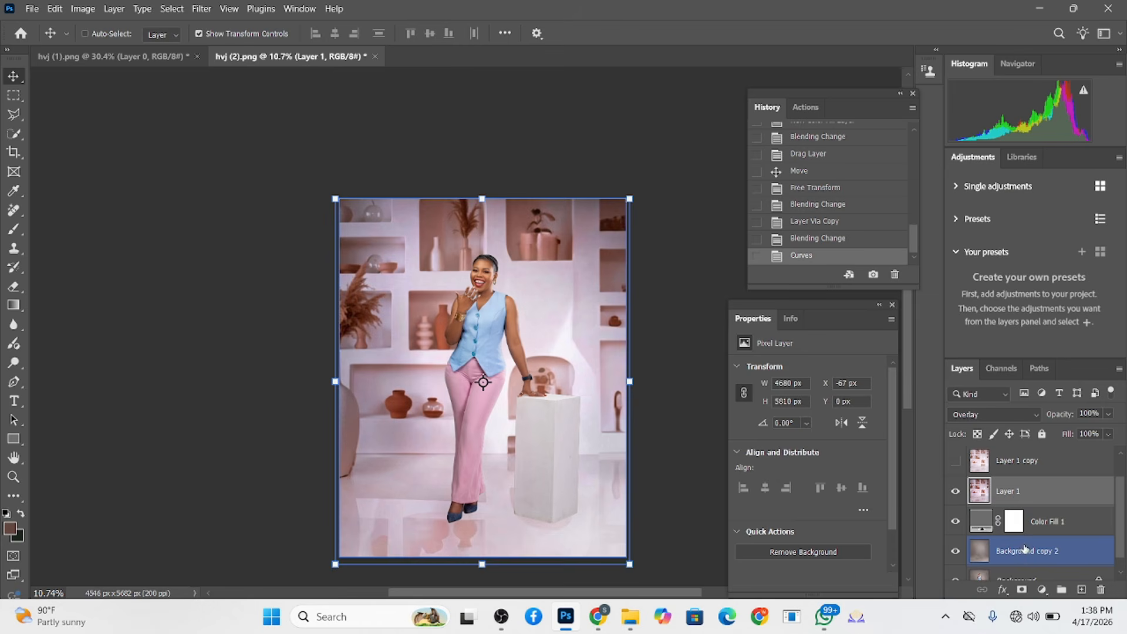
Add a layer mask to Background copy 2 and paint black on it over the floor around the woman's feet and the pedestal base
left_click(1024, 549)
left_click(1022, 590)
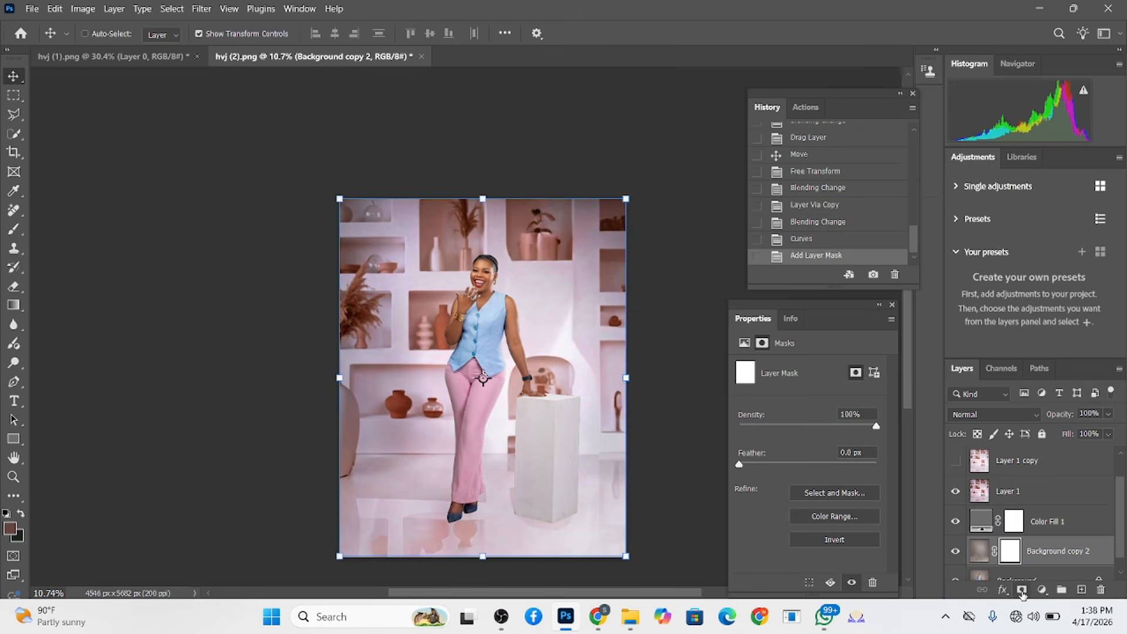
key("d")
key("b")
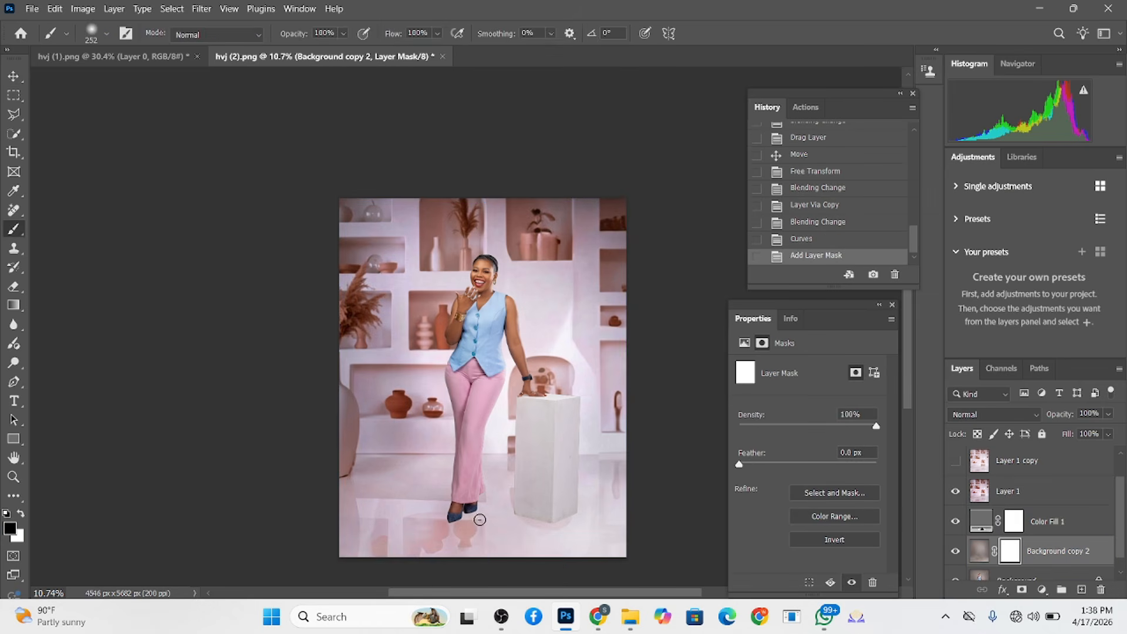
left_click_drag(480, 520, 513, 531)
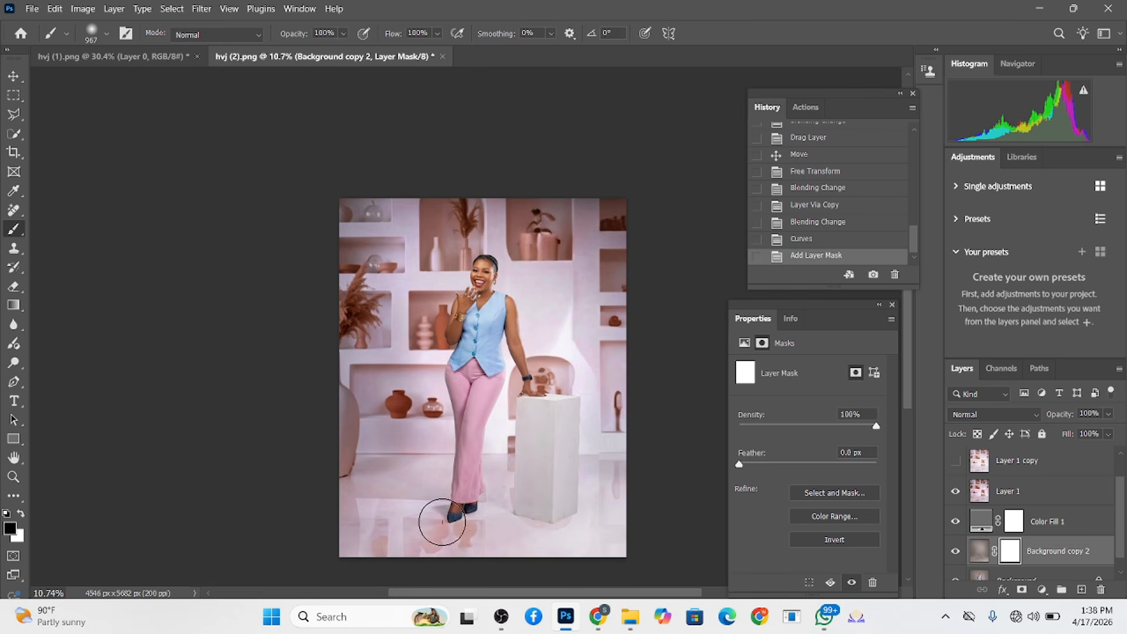
left_click_drag(503, 521, 468, 548)
scroll(482, 552, "up", 3)
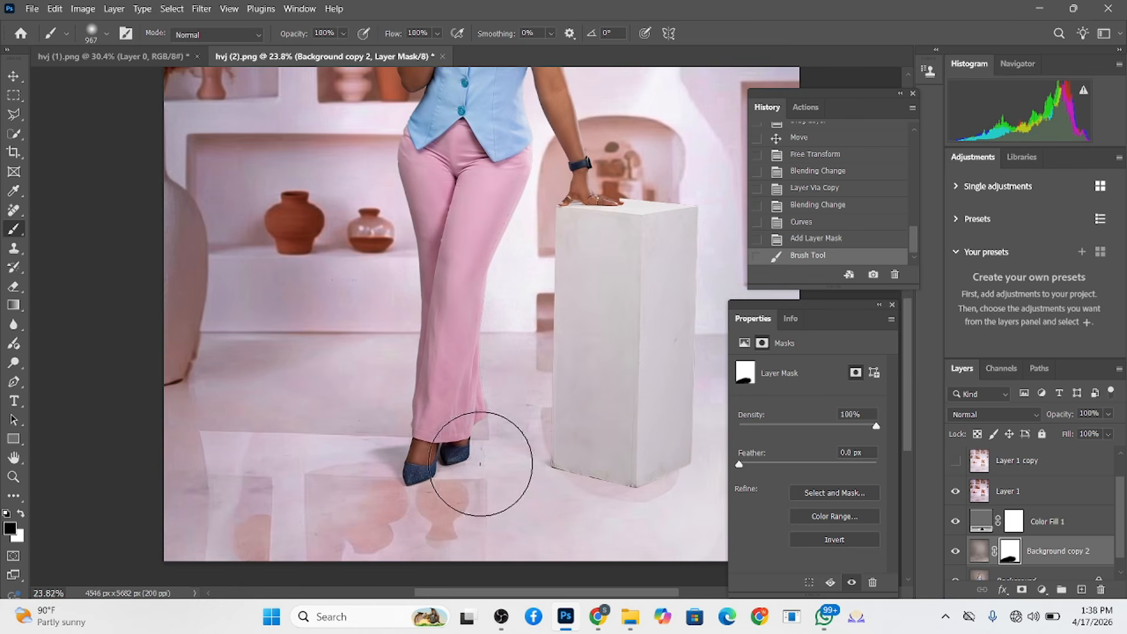
left_click_drag(111, 513, 114, 565)
Paint white on the Background copy 2 mask to restore the floor's left edge and the area around the shoes
key("x")
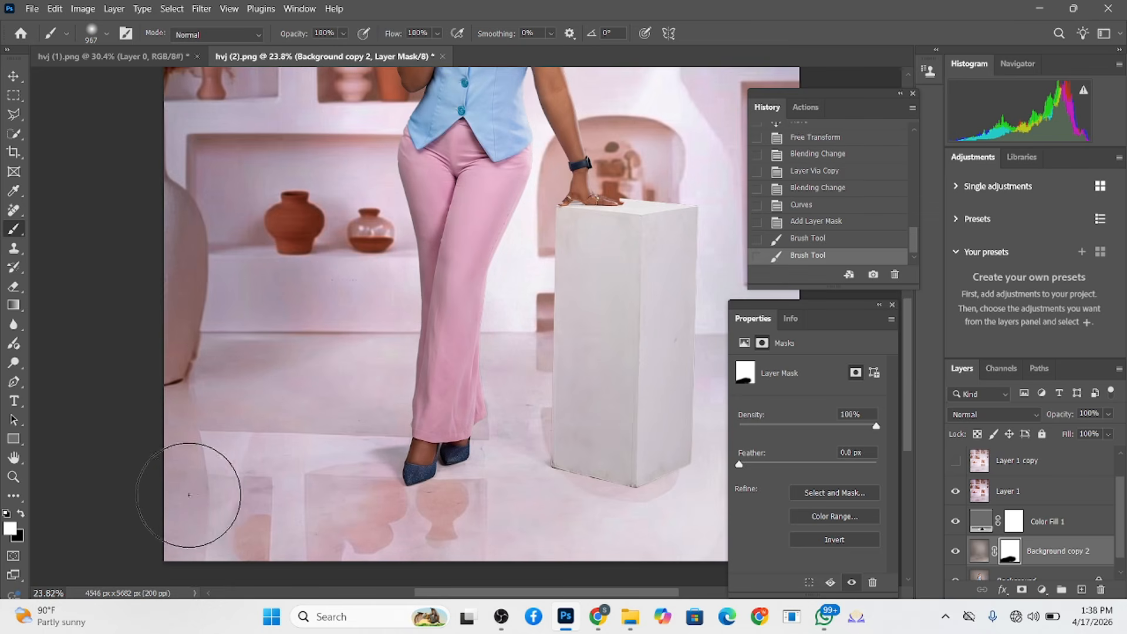
left_click(189, 495)
mouse_move(494, 395)
left_mouse_down()
mouse_move(543, 383)
mouse_move(372, 503)
left_mouse_up()
key("x")
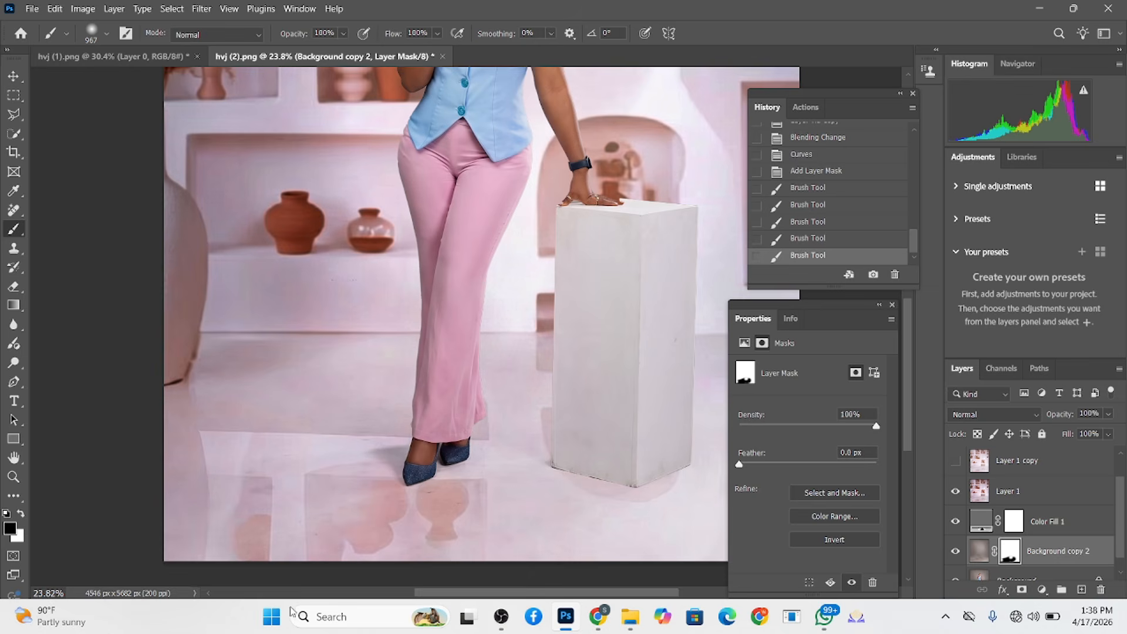
Lower the opacity of Layer 1 to 74%
key("ctrl+minus")
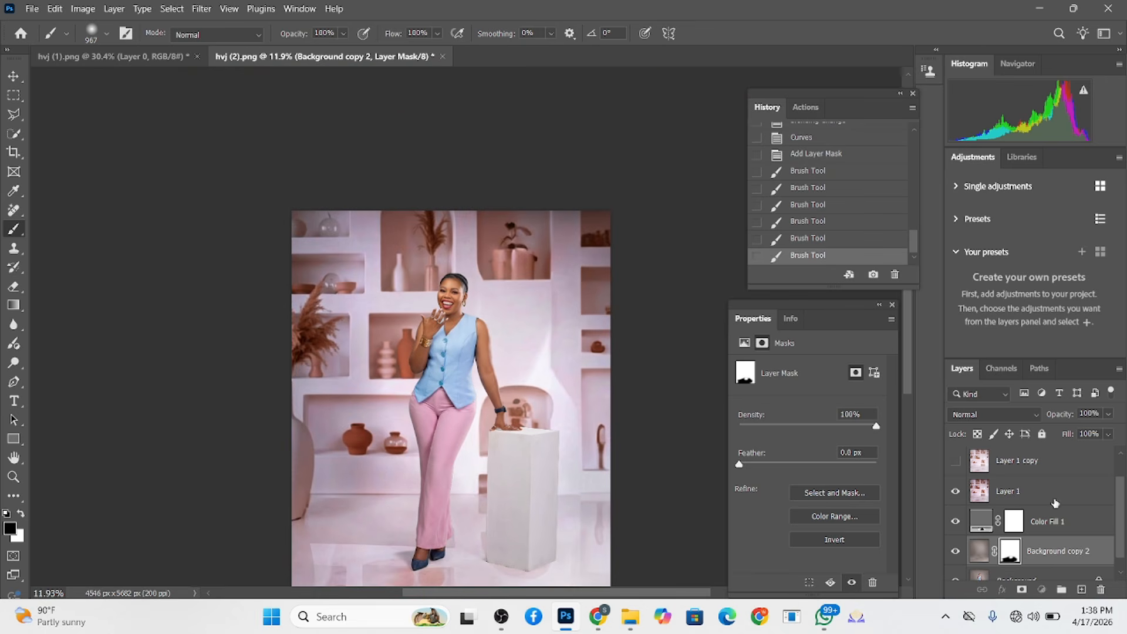
left_click(1055, 502)
left_click(1108, 414)
left_click_drag(1104, 433, 1100, 432)
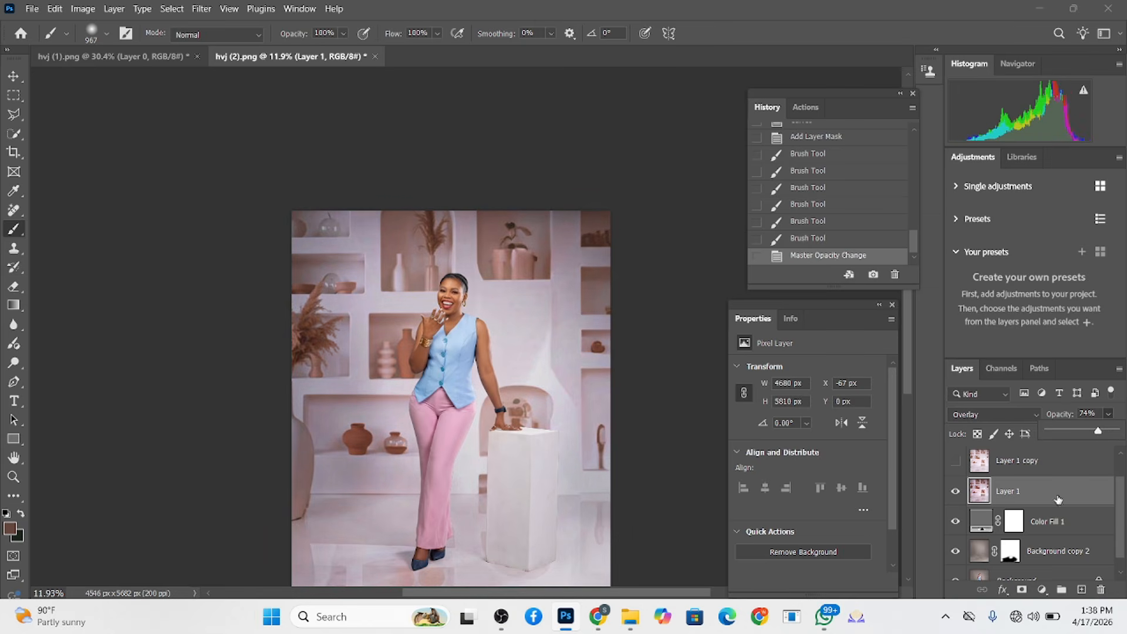
Toggle the visibility of Color Fill 1, Layer 1 and Background copy 2 to compare each layer's effect on the composite
left_click(957, 521)
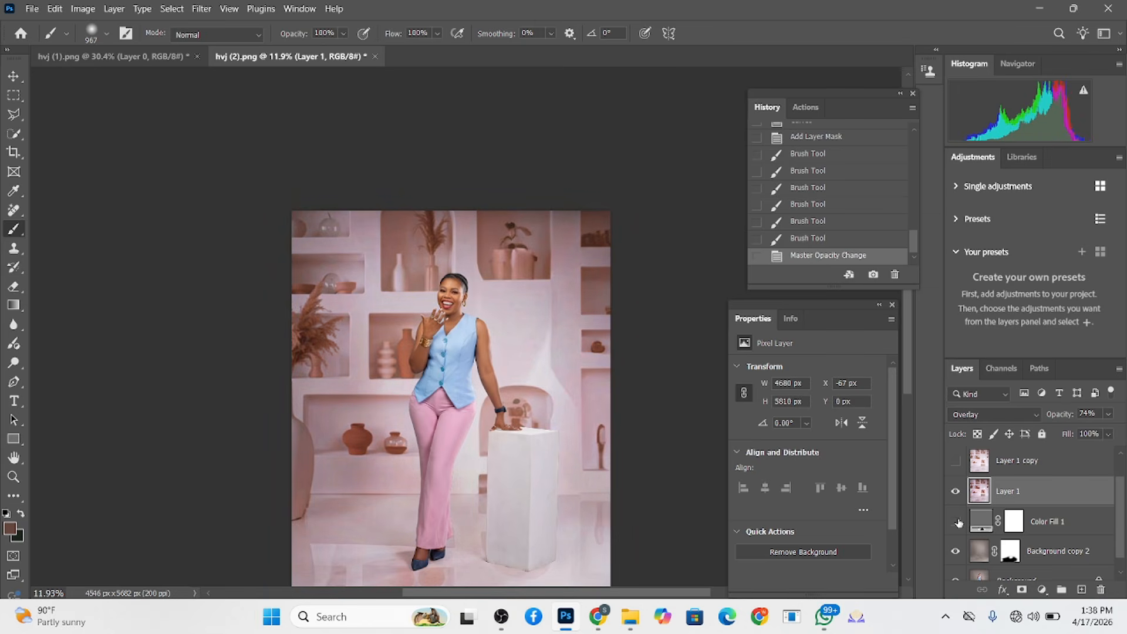
left_click(956, 522)
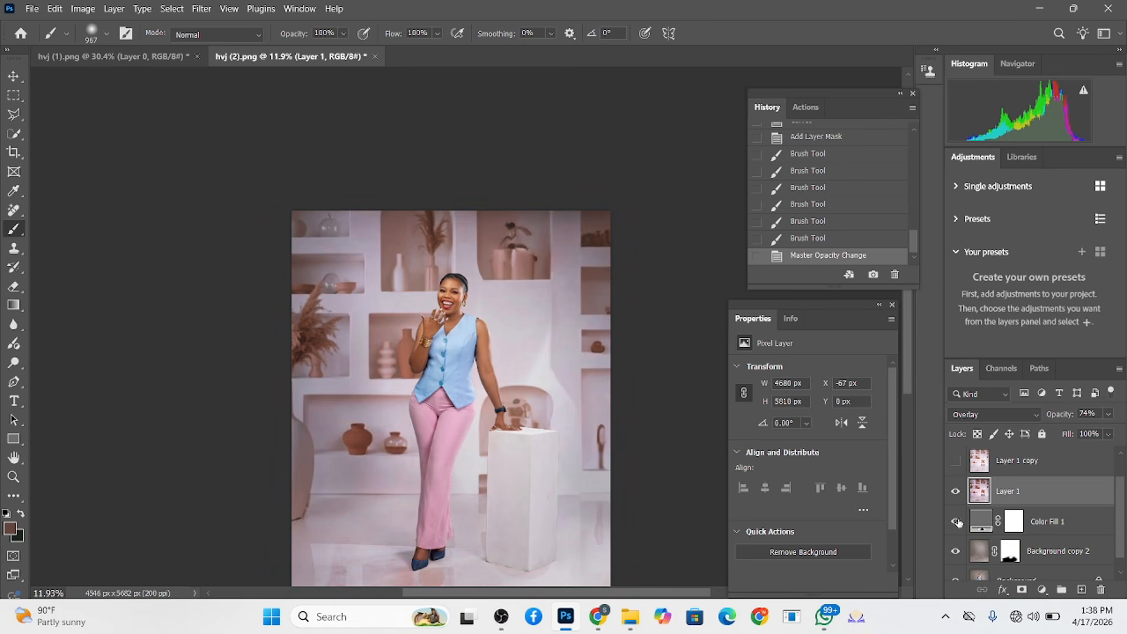
scroll(444, 366, "down", 2)
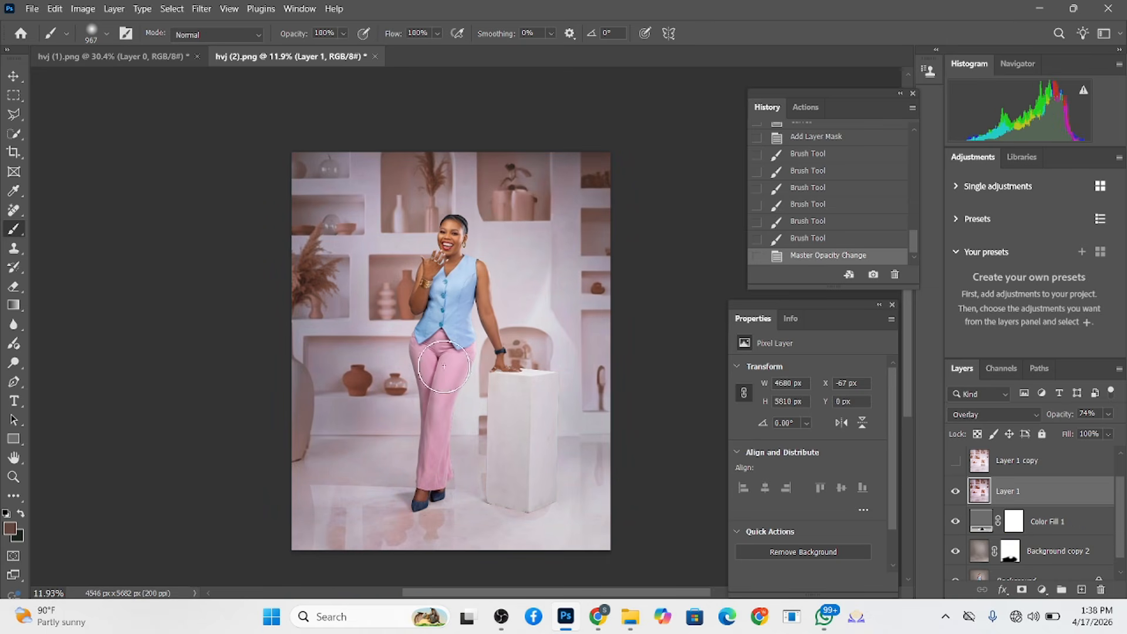
left_click(955, 492)
left_click(955, 492)
left_click(961, 555)
left_click(960, 556)
left_click(961, 556)
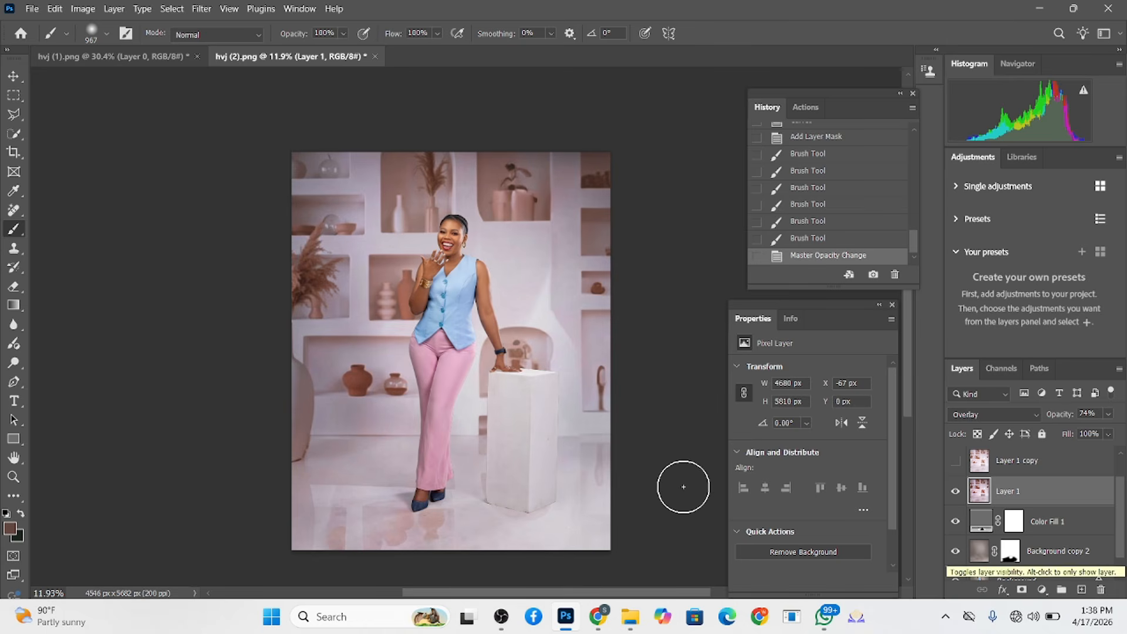
Show Layer 1 copy, add a layer mask and paint black over the foreground floor with a brush of about 1342 px
left_click(1034, 459)
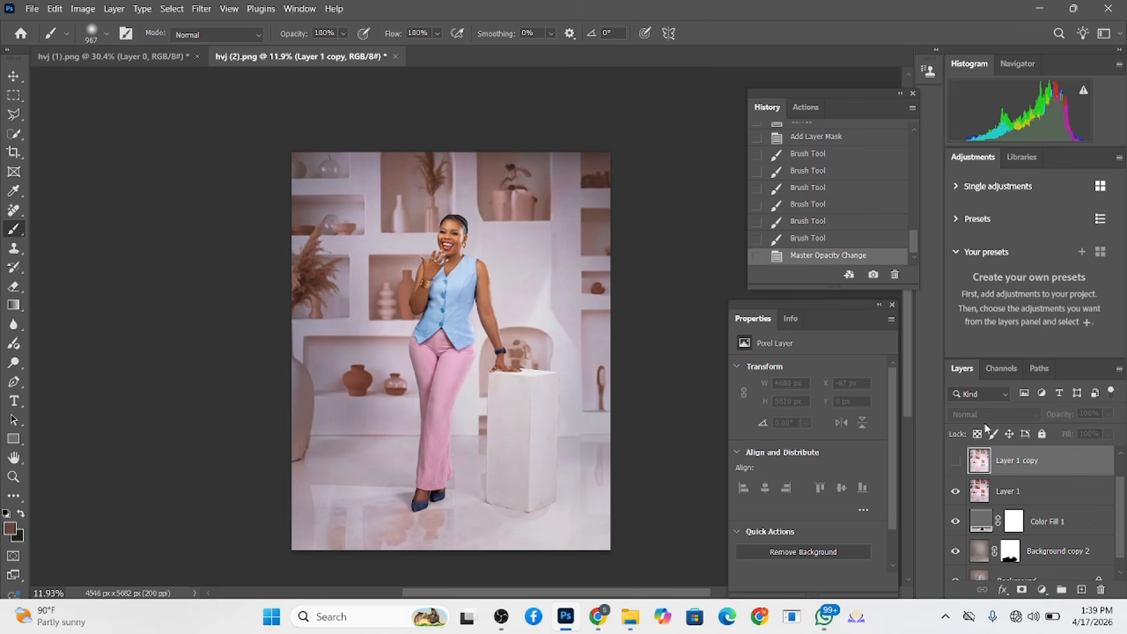
left_click(956, 464)
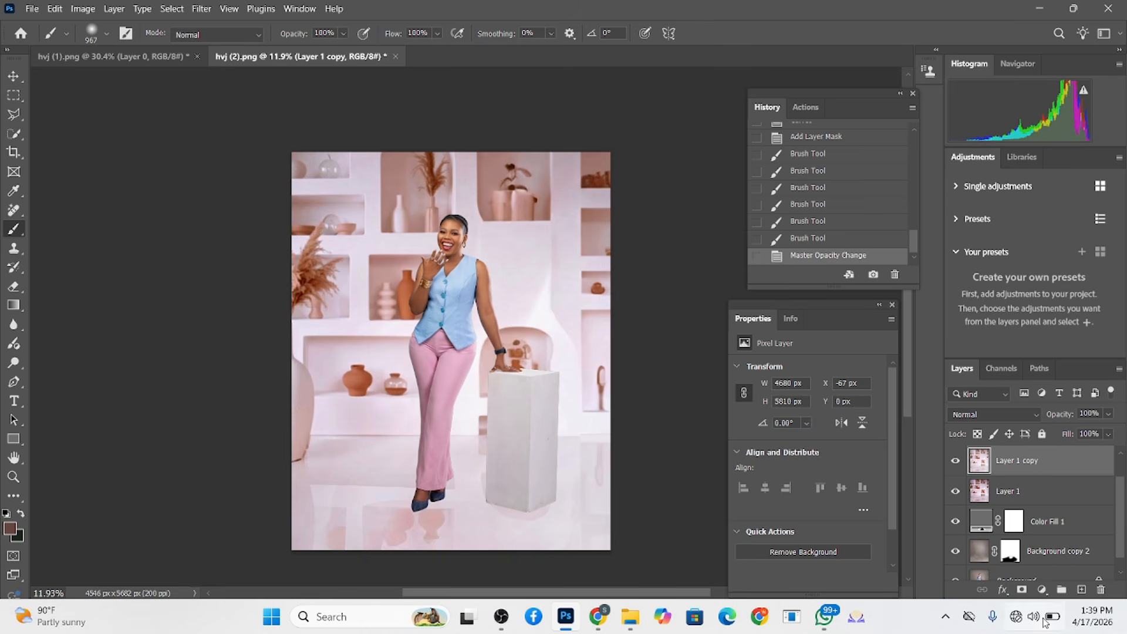
left_click(1022, 590)
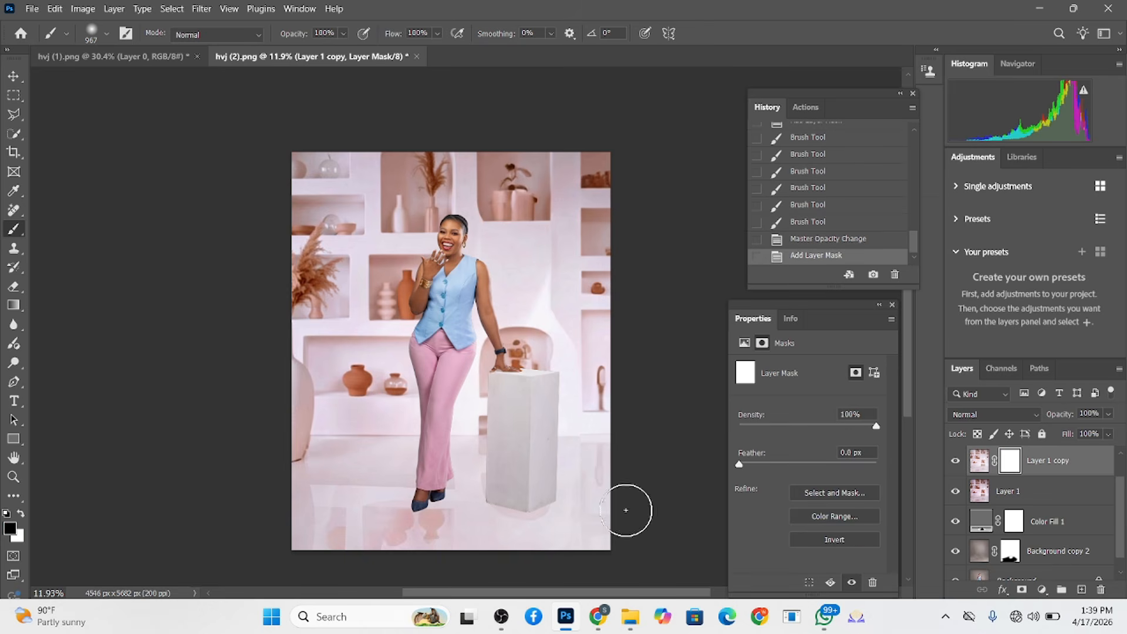
right_click(500, 503, "alt")
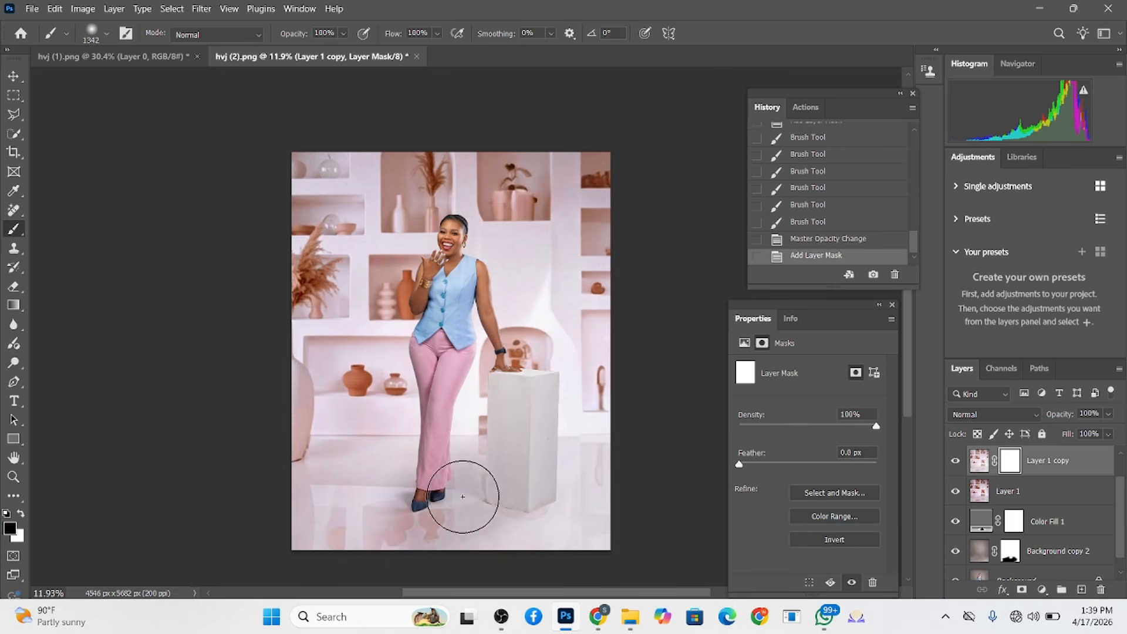
mouse_move(462, 497)
left_mouse_down()
mouse_move(405, 501)
mouse_move(326, 549)
left_mouse_up()
scroll(385, 524, "up", 2)
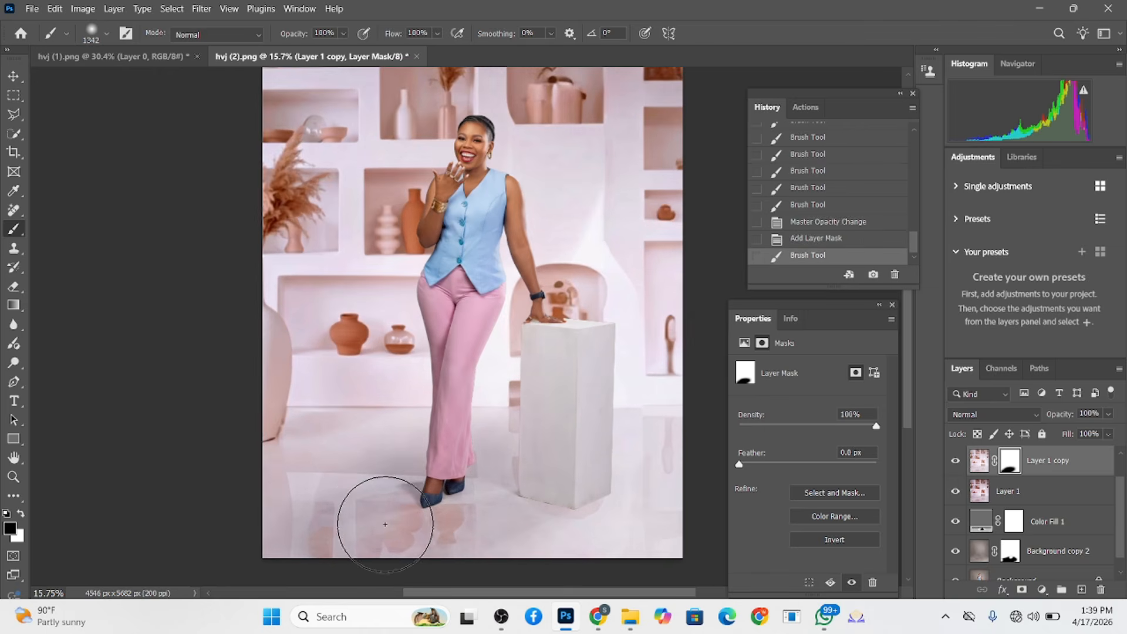
Refine the Layer 1 copy mask, painting white across the floor around the feet and black over the lower-left floor, with an 1149 px brush
key("x")
right_click(365, 477)
key("Escape")
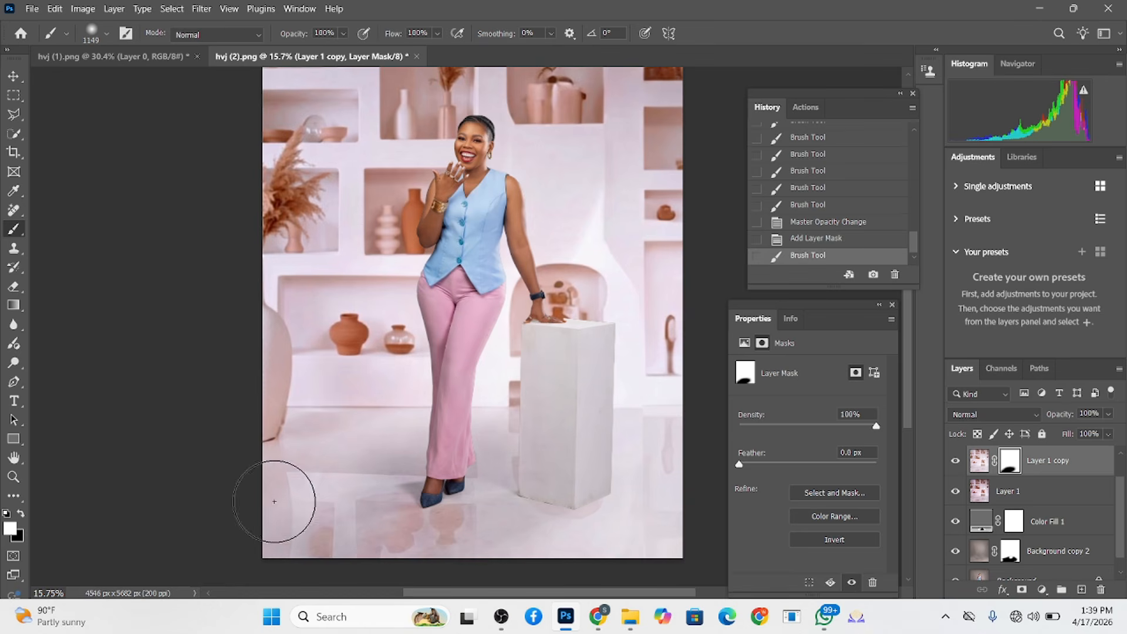
mouse_move(275, 501)
left_mouse_down()
mouse_move(433, 516)
mouse_move(503, 541)
mouse_move(528, 528)
mouse_move(535, 493)
mouse_move(513, 503)
left_mouse_up()
key("x")
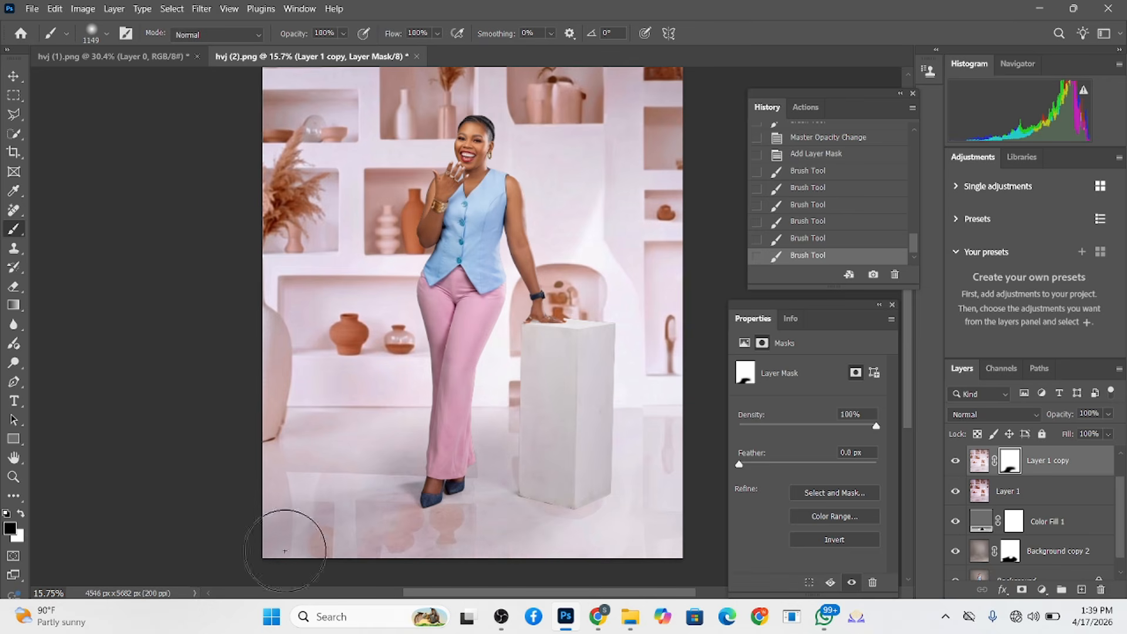
left_click_drag(285, 552, 391, 491)
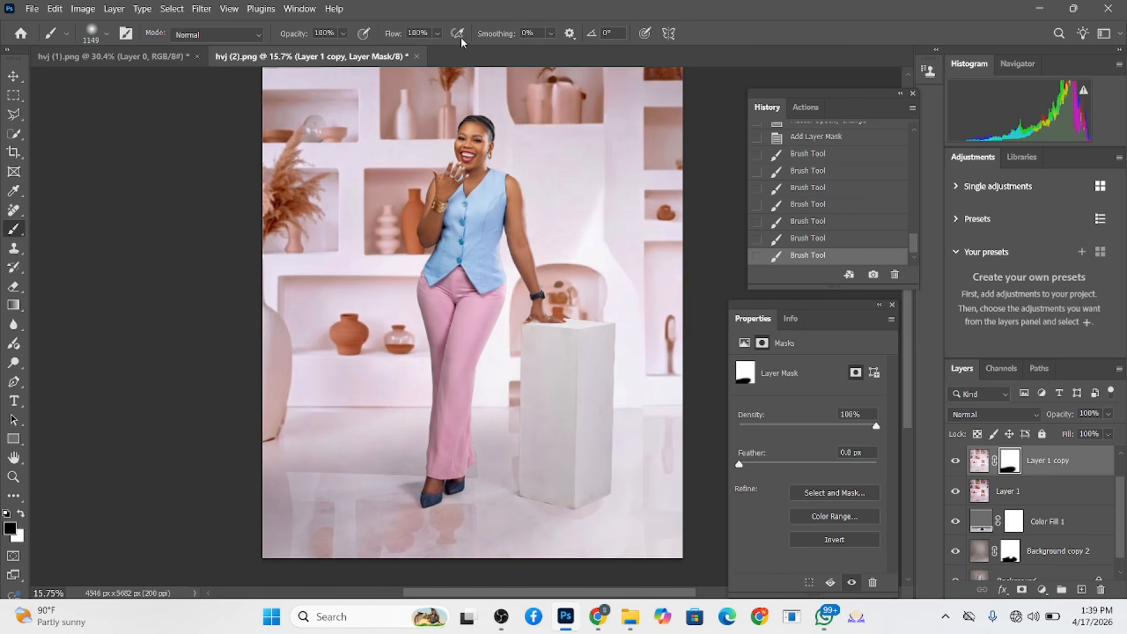
Set the brush flow to 17% and softly paint white on the Layer 1 copy mask along the floor's left edge and near the pedestal
left_click(416, 33)
type("17")
key("Return")
key("x")
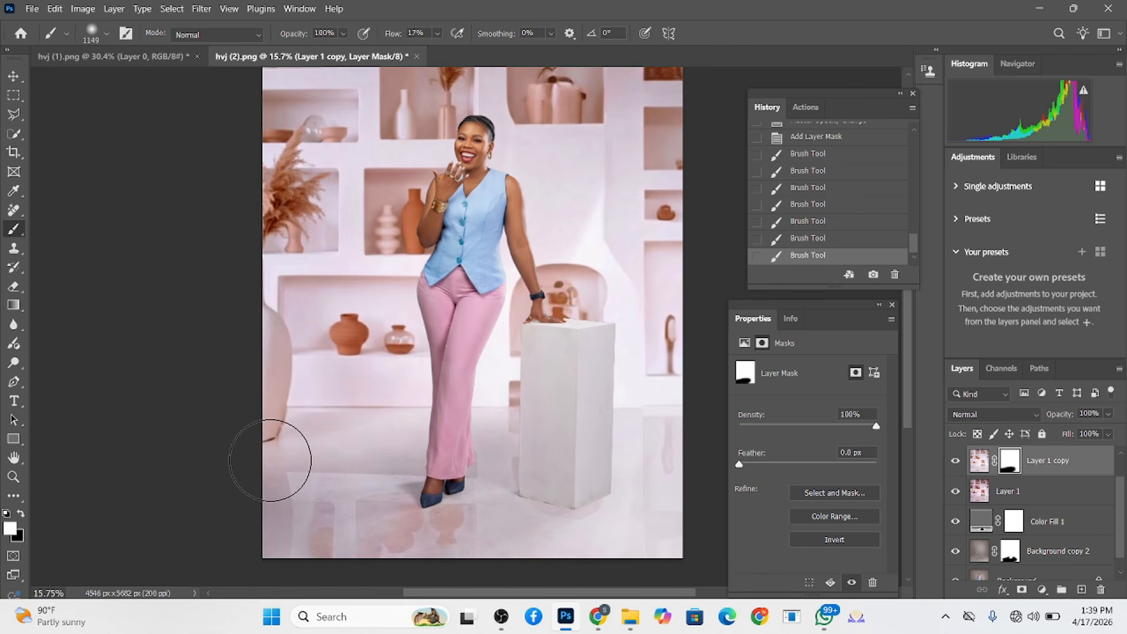
mouse_move(270, 461)
left_mouse_down()
mouse_move(304, 445)
mouse_move(282, 441)
left_mouse_up()
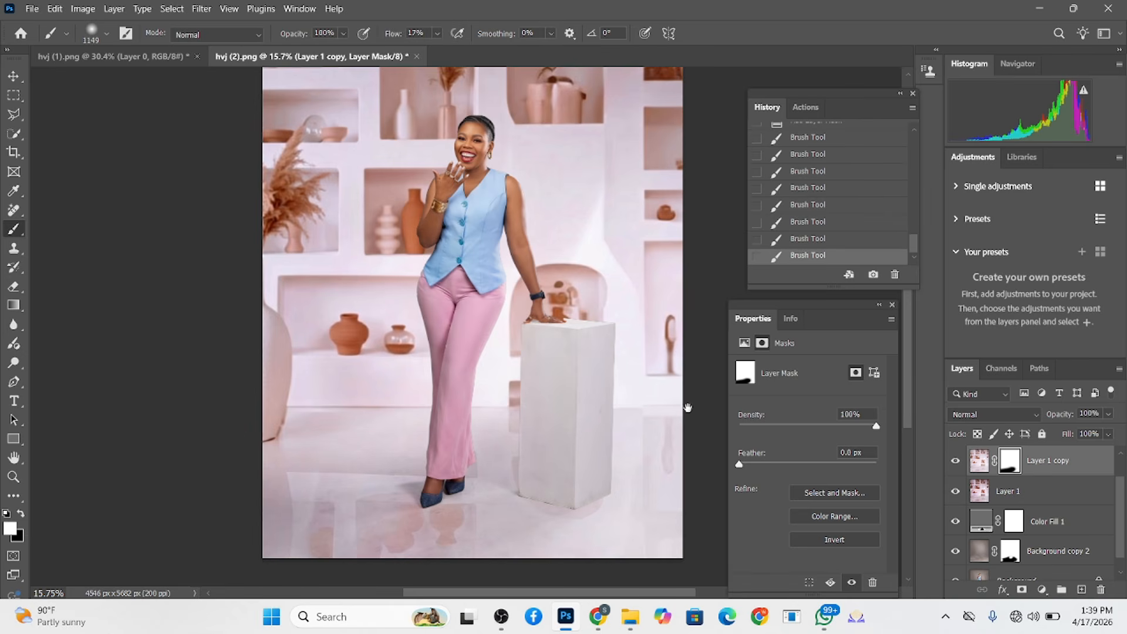
left_click_drag(687, 408, 536, 397)
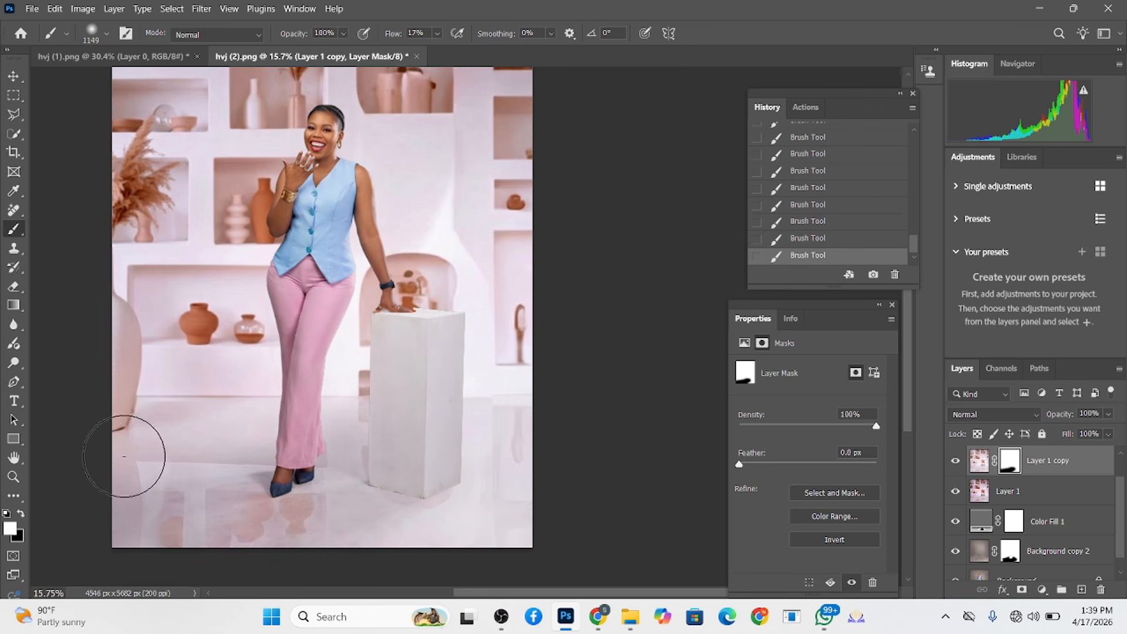
scroll(503, 449, "down", 3)
left_click_drag(468, 457, 522, 507)
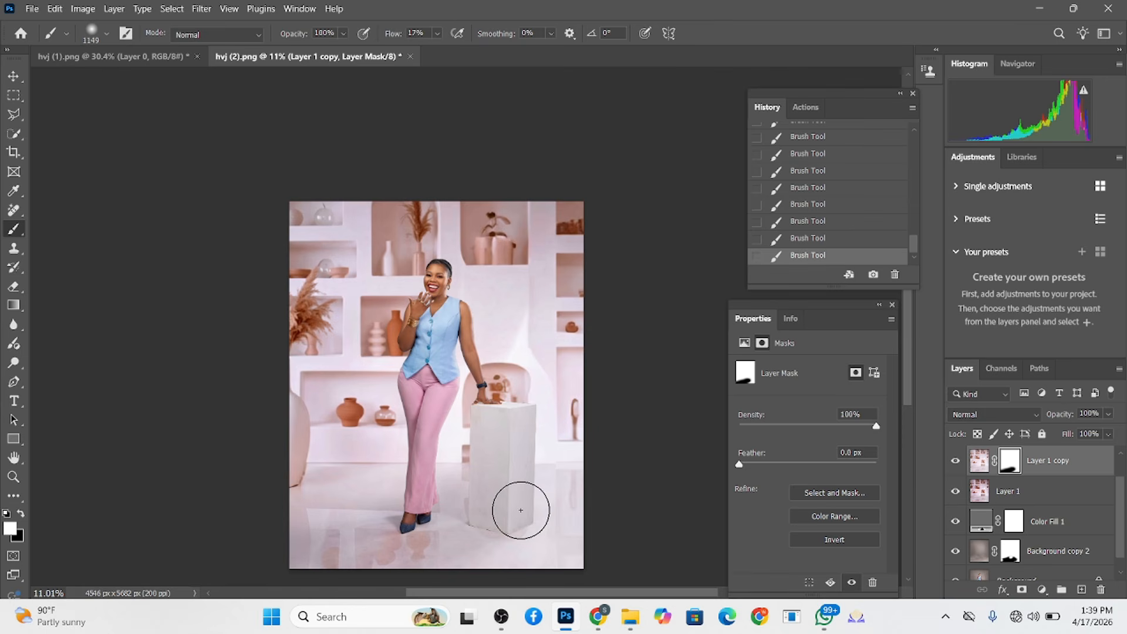
scroll(1057, 503, "up", 1)
Select the woman's pink trousers and shoes on the Background copy layer with the Quick Selection tool
left_click(1055, 472)
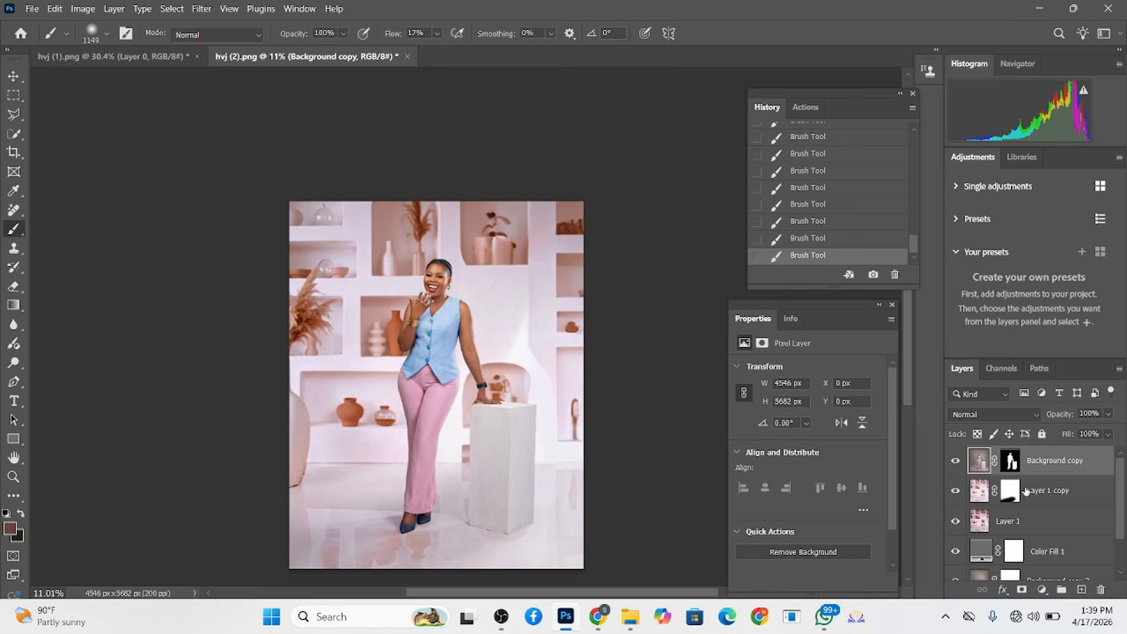
left_click(14, 133)
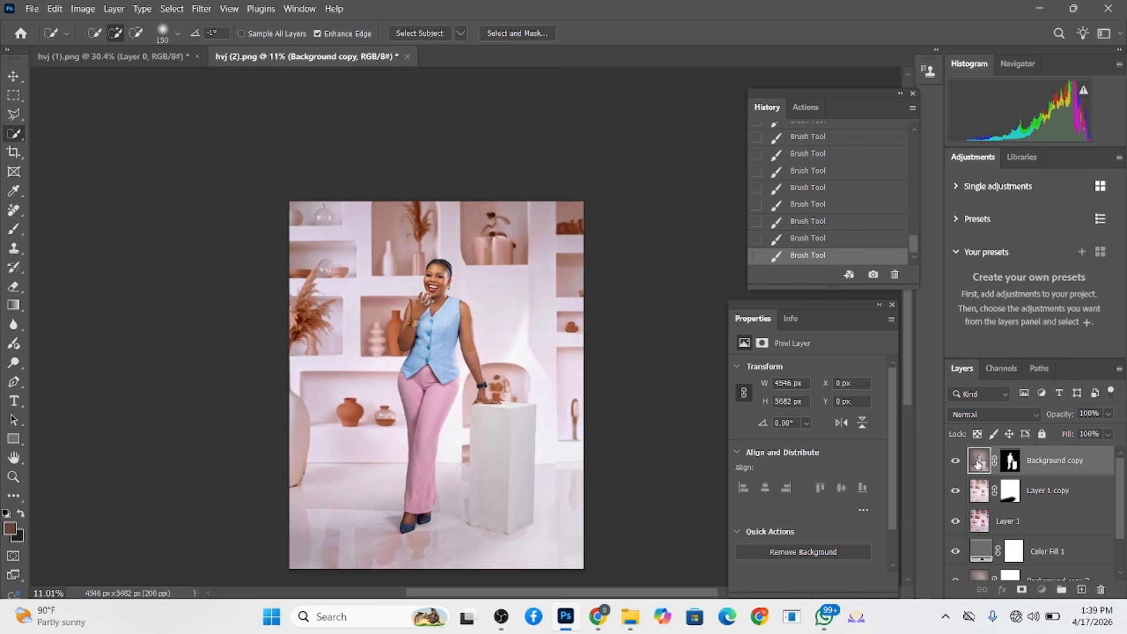
left_click_drag(420, 386, 419, 516)
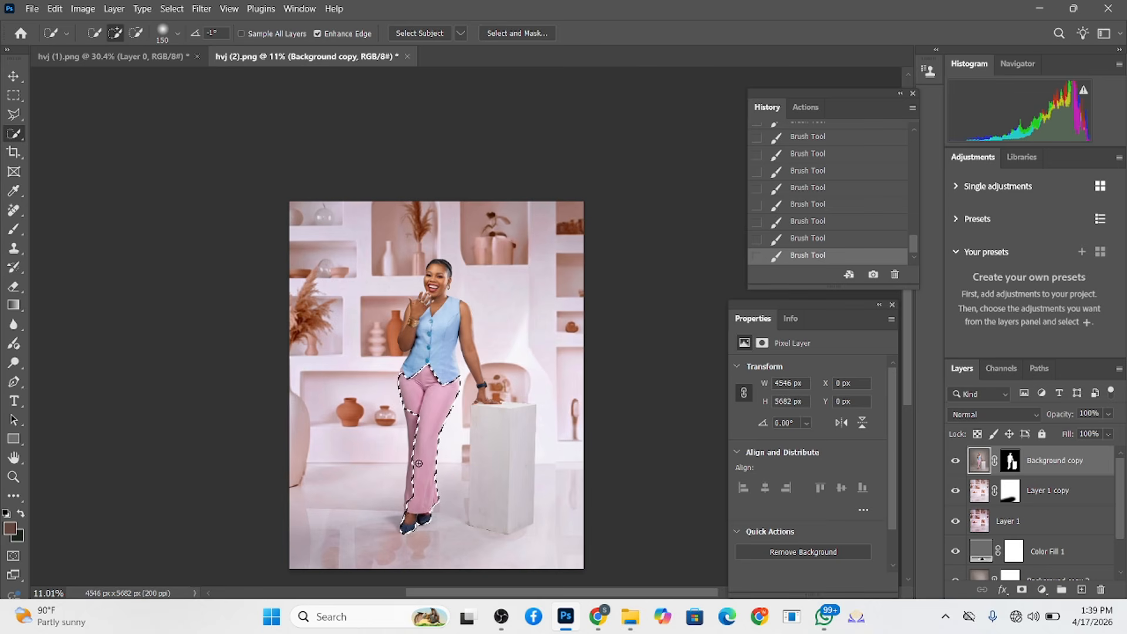
left_click_drag(413, 417, 415, 460)
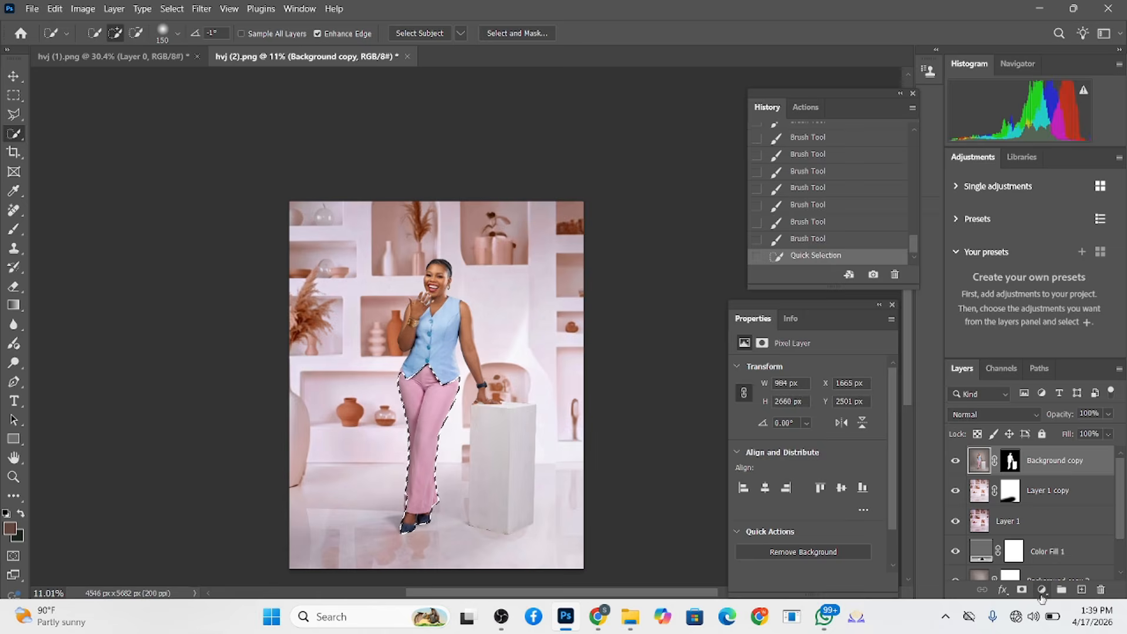
Add a Curves adjustment layer limited to the selection and brighten it by mapping input 93 to output 119
left_click(1042, 589)
left_click(1025, 405)
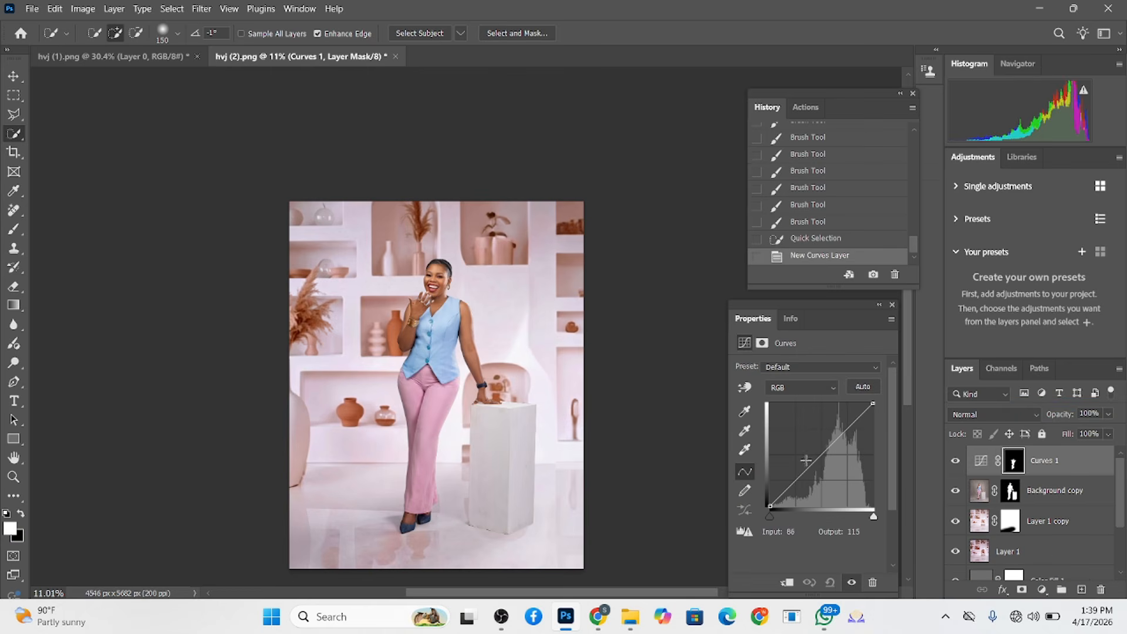
left_click(809, 460)
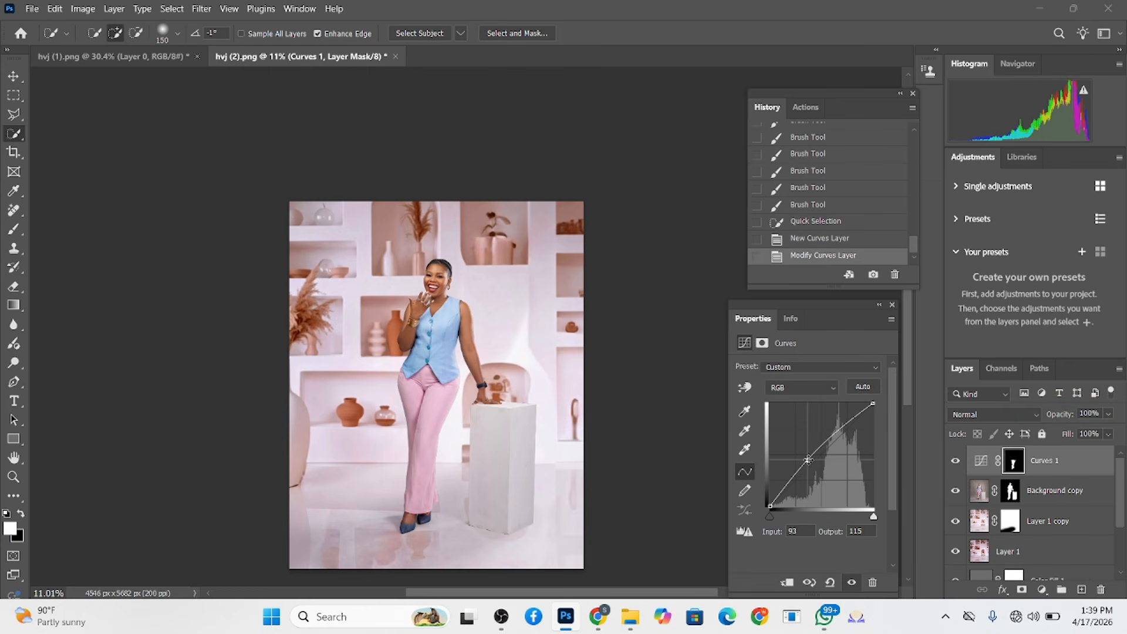
left_click_drag(808, 460, 809, 457)
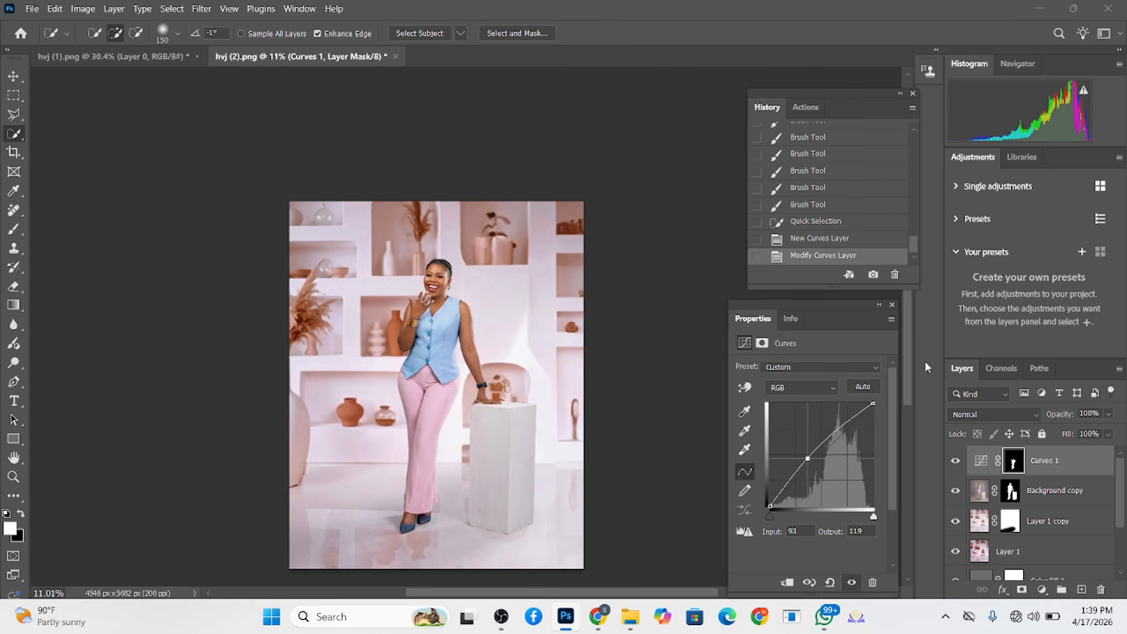
Select the white pedestal on the Background copy layer with the Quick Selection tool, subtracting around the resting hand with a 19 px brush
scroll(518, 490, "up", 3)
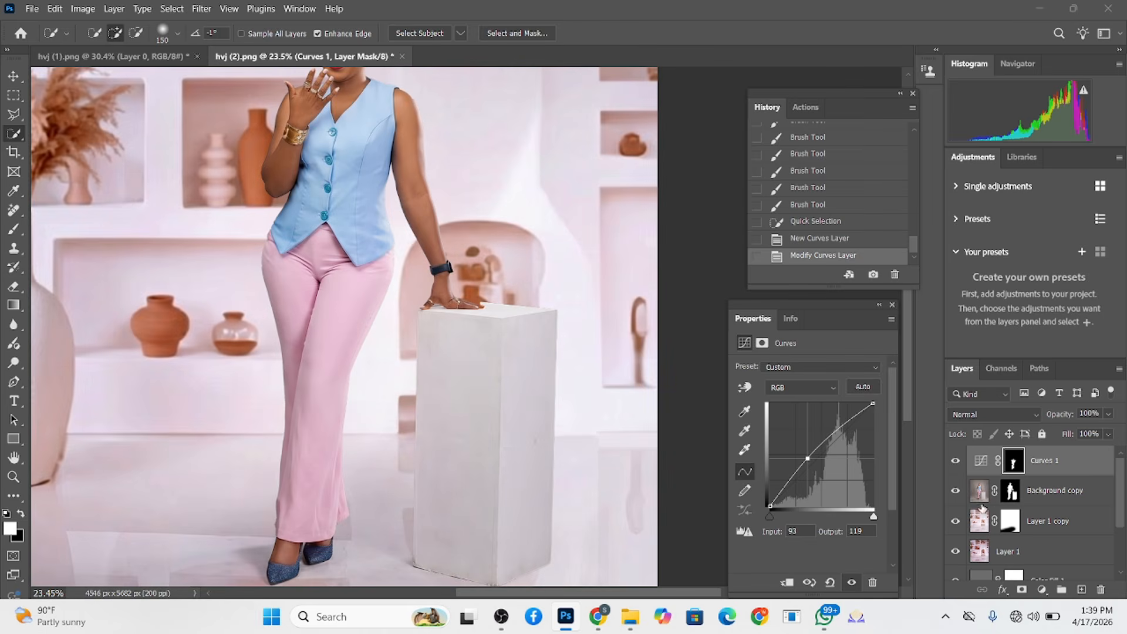
left_click(980, 490)
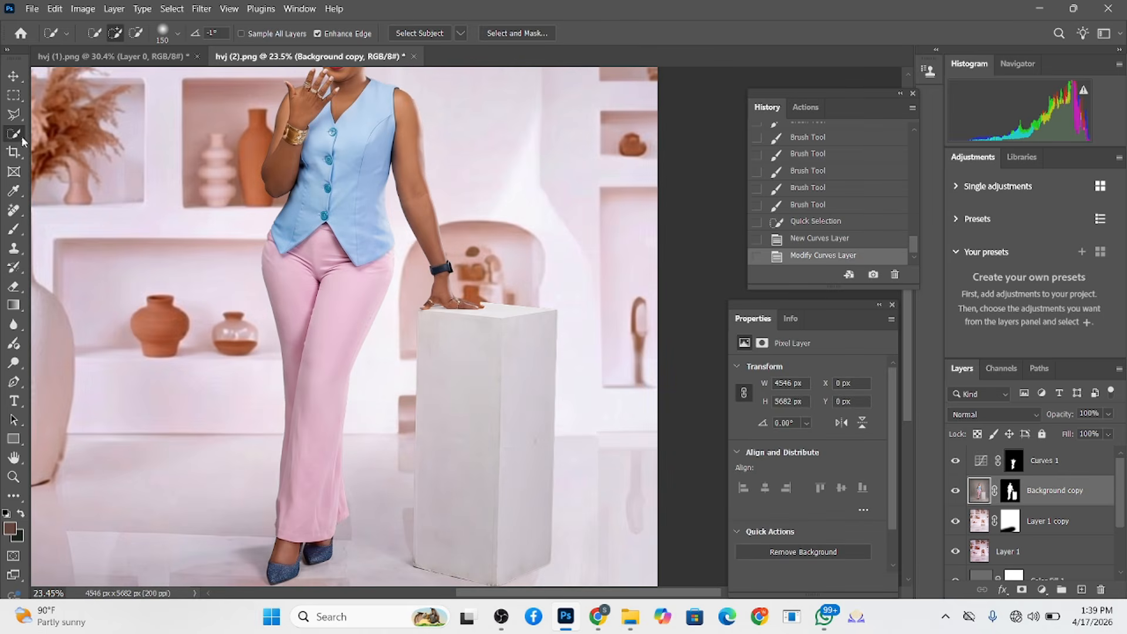
mouse_move(480, 357)
left_mouse_down()
mouse_move(481, 408)
mouse_move(520, 359)
left_mouse_up()
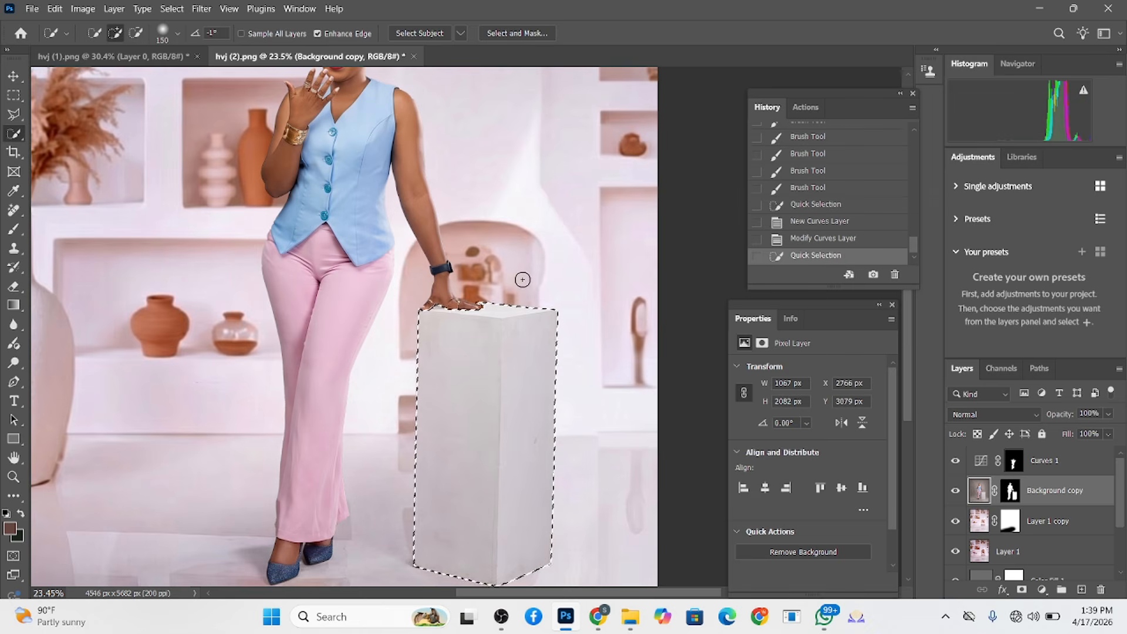
scroll(492, 289, "up", 1)
scroll(492, 288, "up", 3)
key("bracketleft")
key("bracketleft")
key("bracketleft")
key("bracketleft")
key("bracketleft")
key("bracketleft")
key("bracketleft")
key("bracketleft")
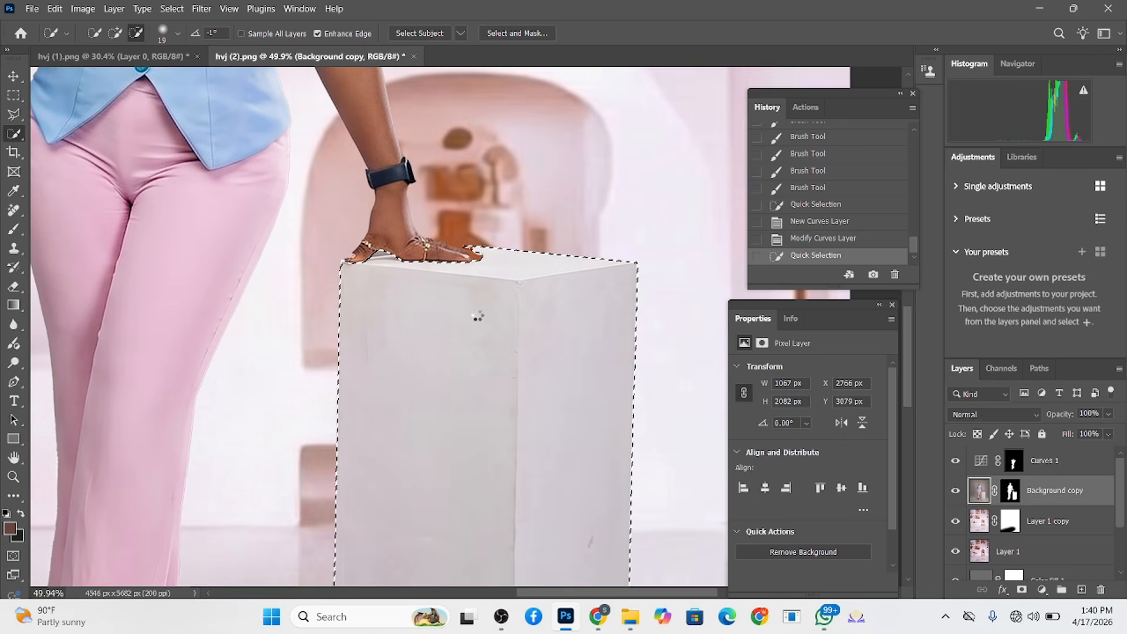
scroll(488, 361, "down", 4)
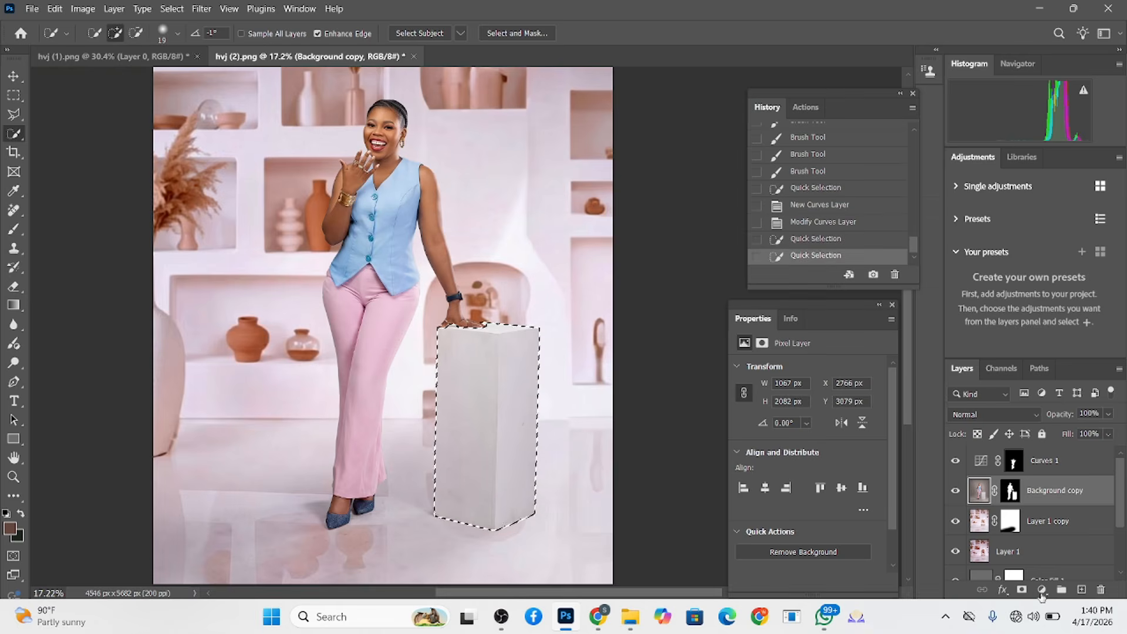
Add a Hue/Saturation adjustment layer limited to the pedestal selection, with saturation -80 and lightness +10
left_click(1042, 590)
left_click(1048, 453)
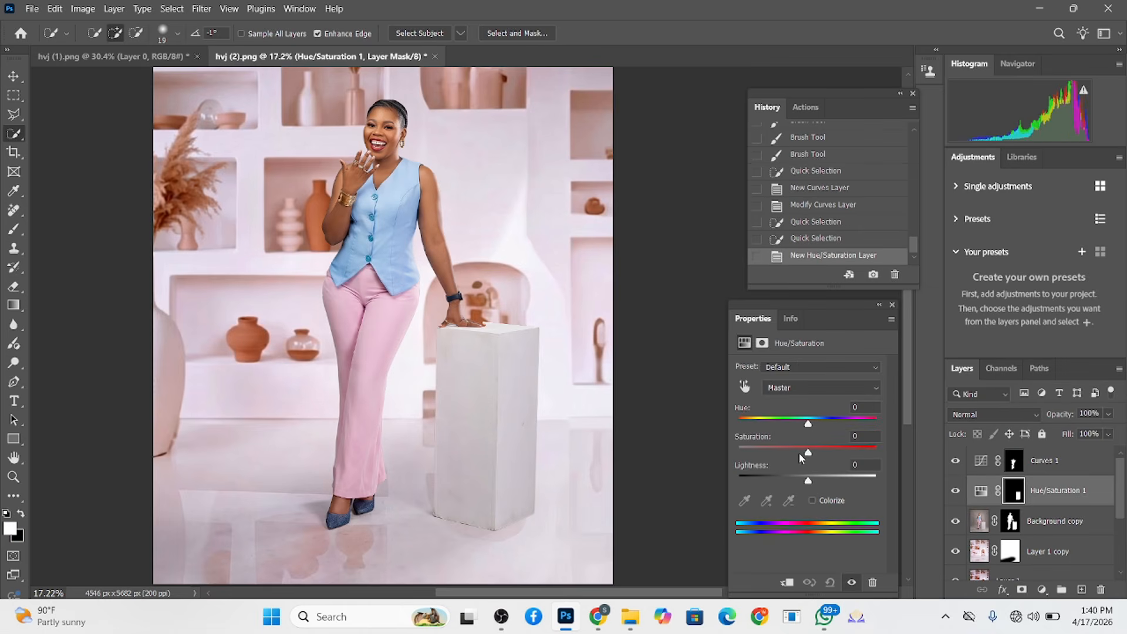
left_click_drag(749, 450, 754, 453)
left_click(815, 477)
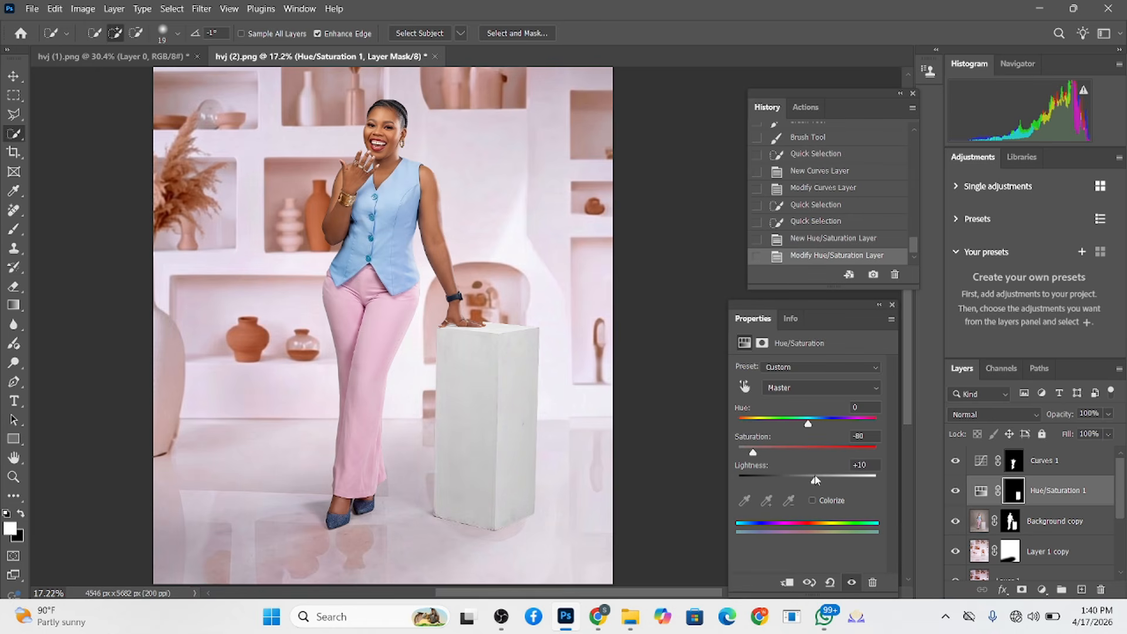
scroll(534, 492, "down", 1)
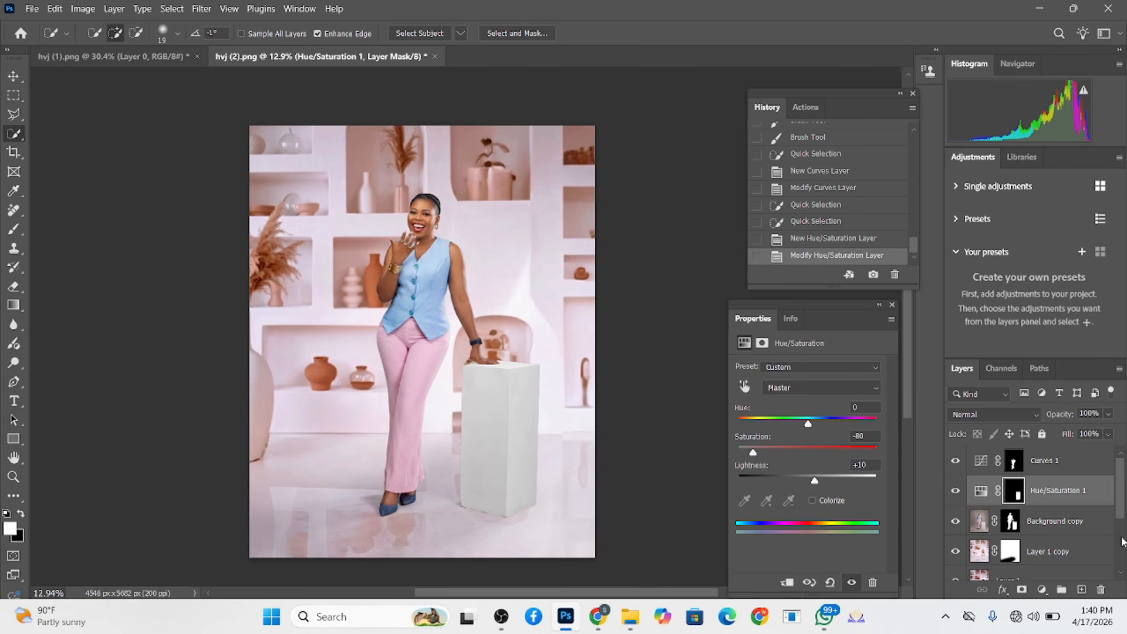
Add a Color Lookup layer above Curves 1 using the Kodak 5205 Fuji 3510 (by Adobe) 3D LUT and set its fill to 21%
left_click(1095, 466)
left_click(1042, 589)
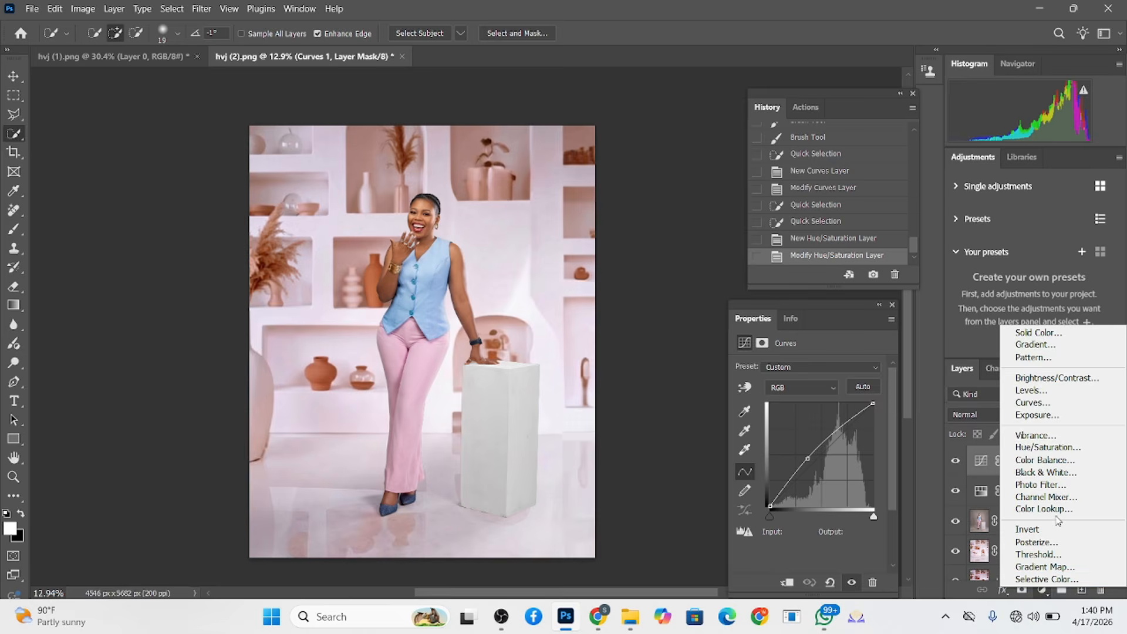
left_click(1024, 508)
left_click(854, 371)
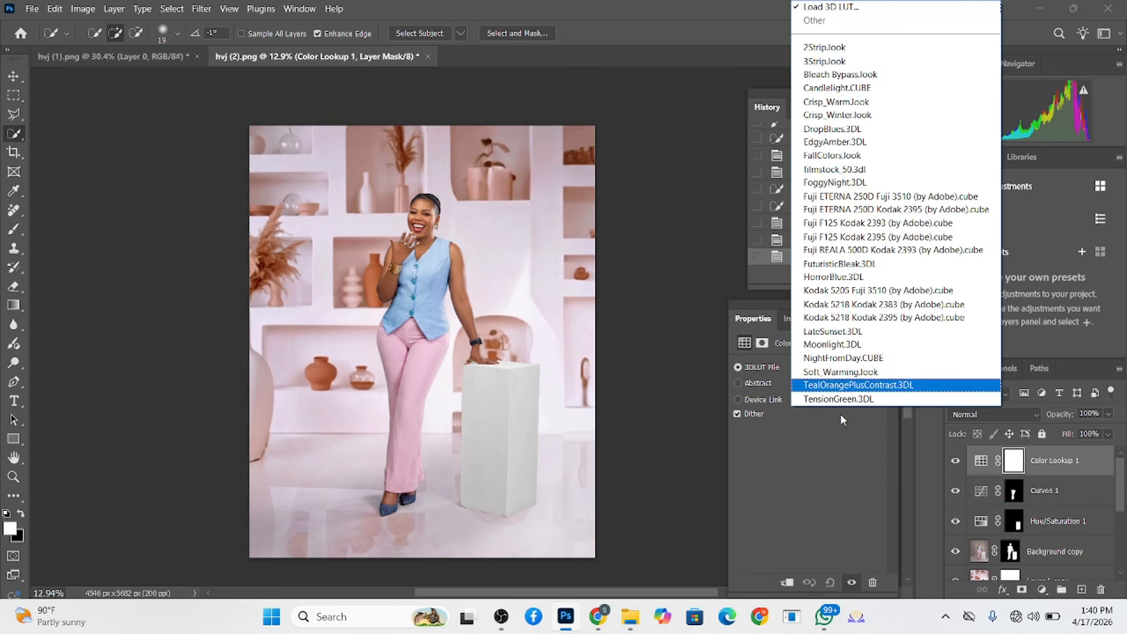
left_click(840, 398)
key("Up")
key("Up")
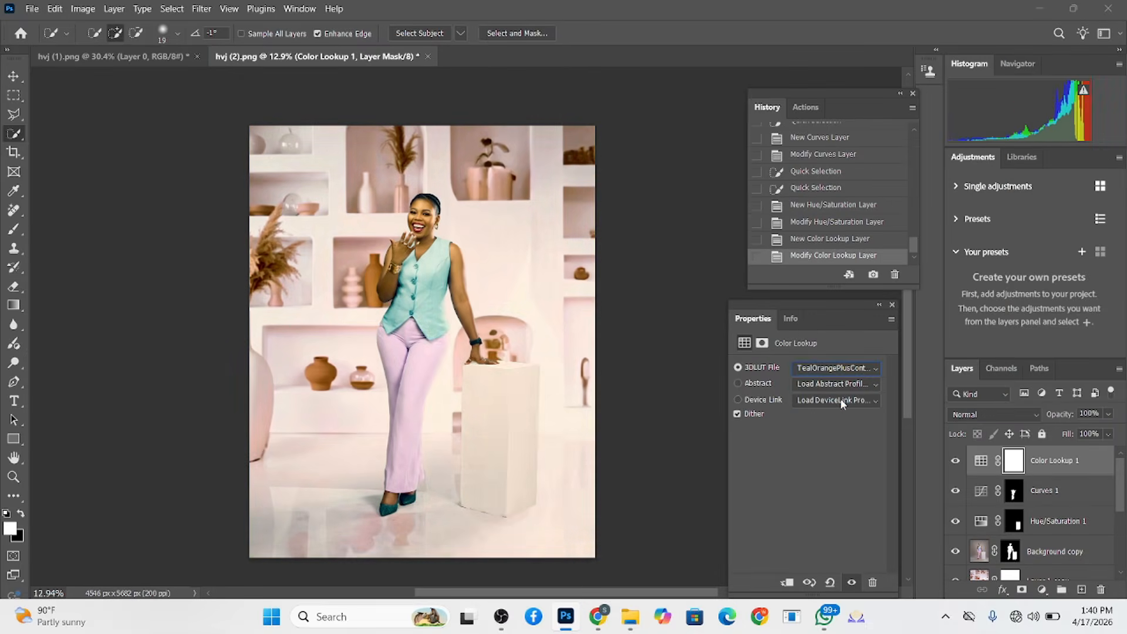
key("Up")
key("Up")
key("Up")
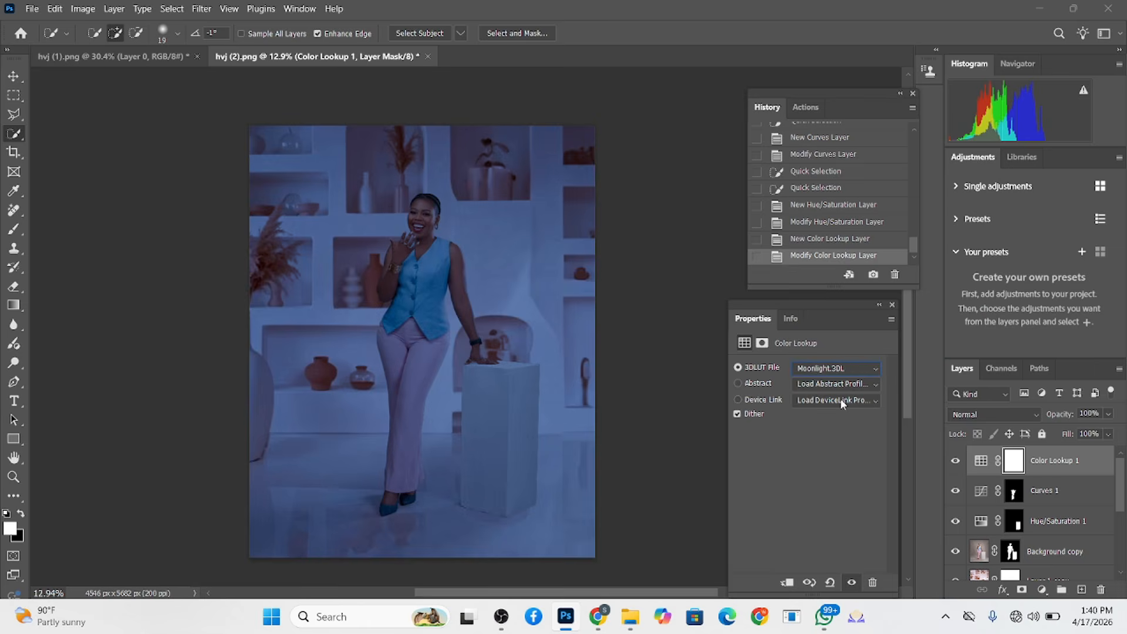
key("Up")
key("Up")
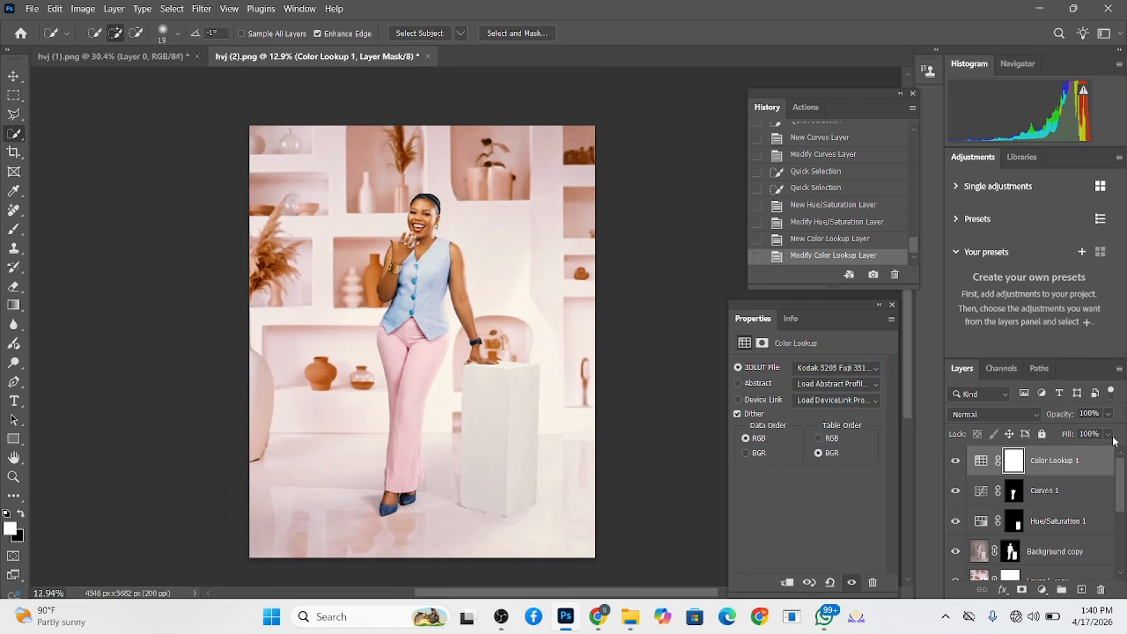
left_click_drag(1111, 436, 1063, 456)
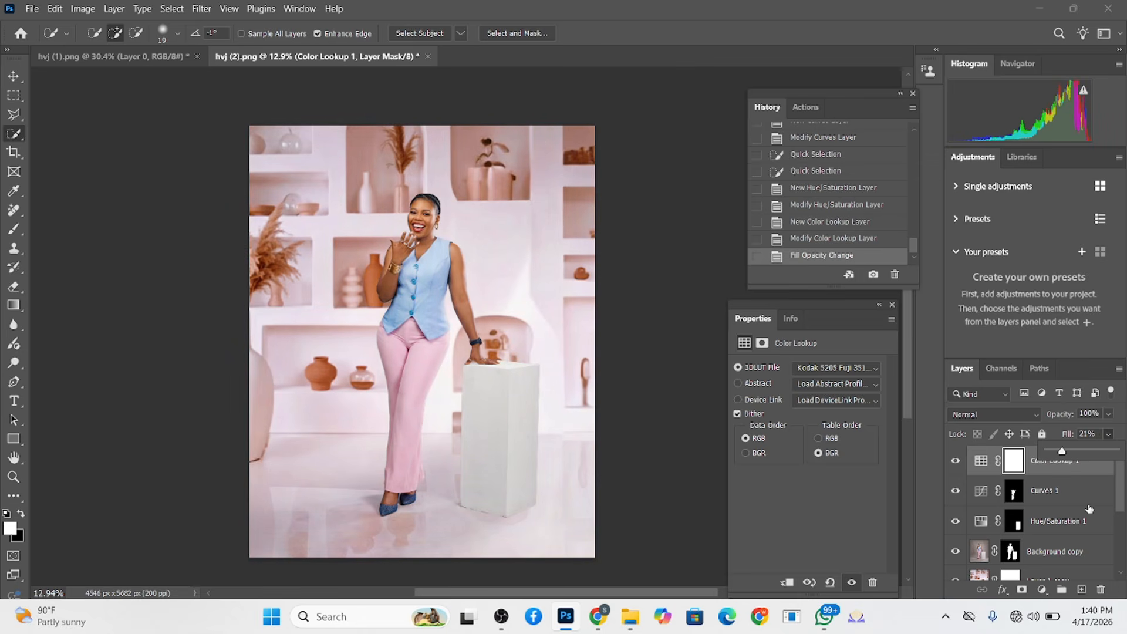
Stamp the visible layers into a new layer and apply the Camera Raw Filter with the previous settings and exposure +0.10
key("ctrl+shift+alt+e")
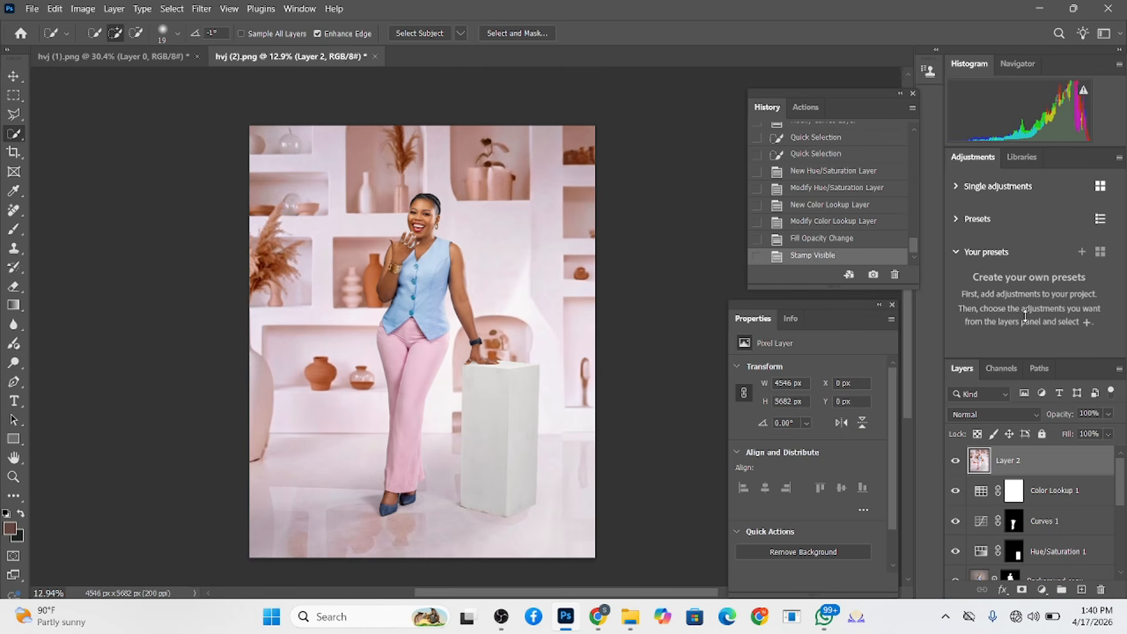
left_click(202, 8)
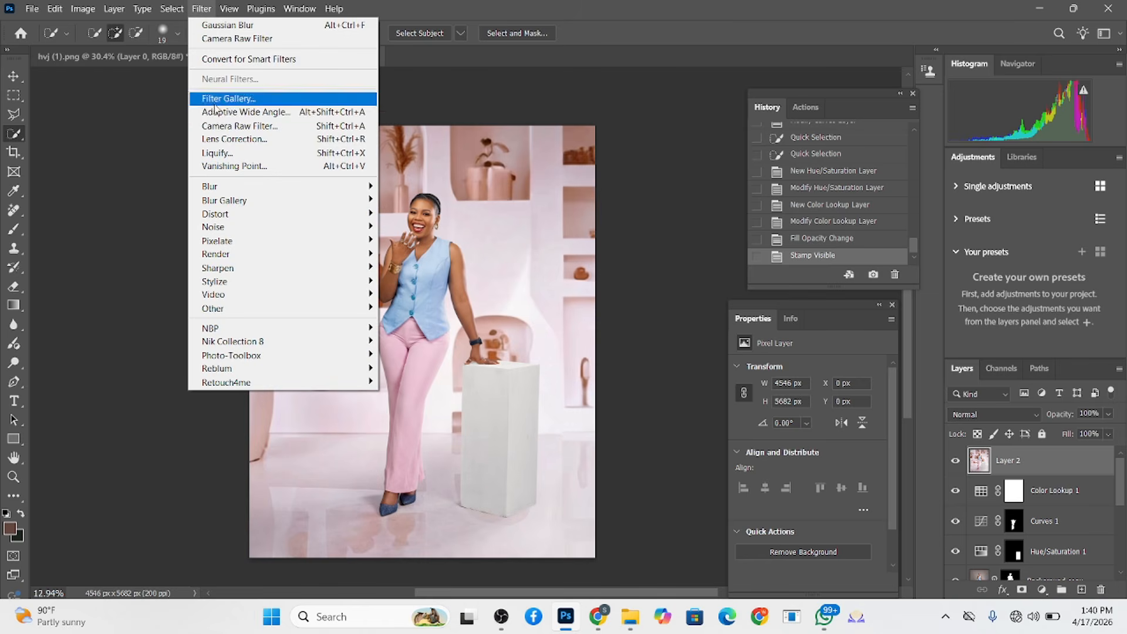
left_click(223, 126)
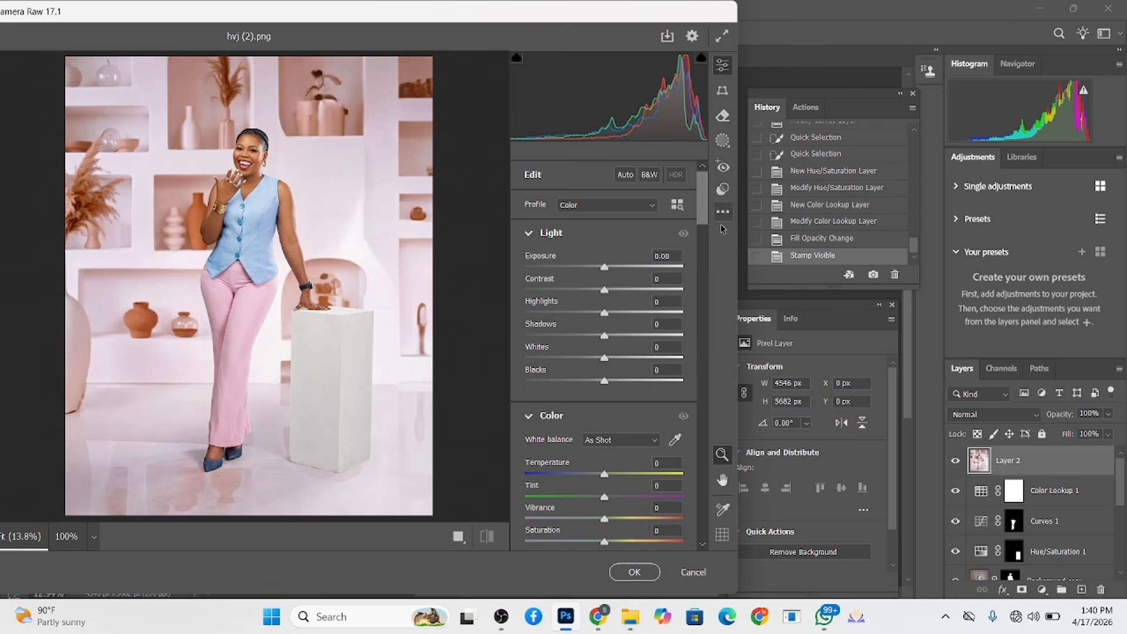
left_click(723, 211)
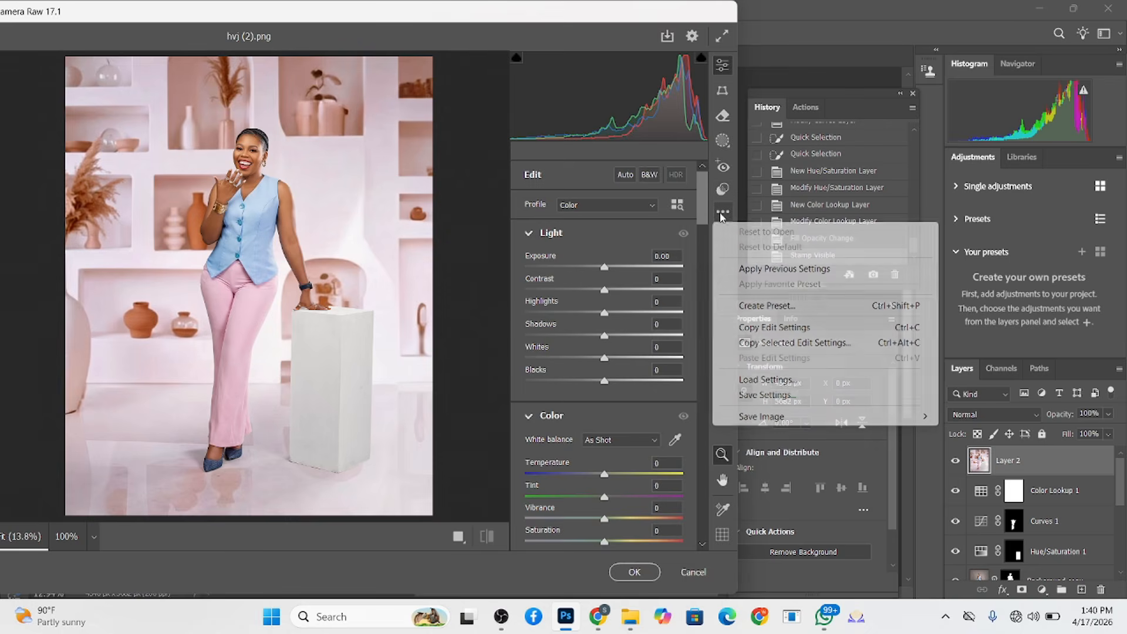
left_click(771, 269)
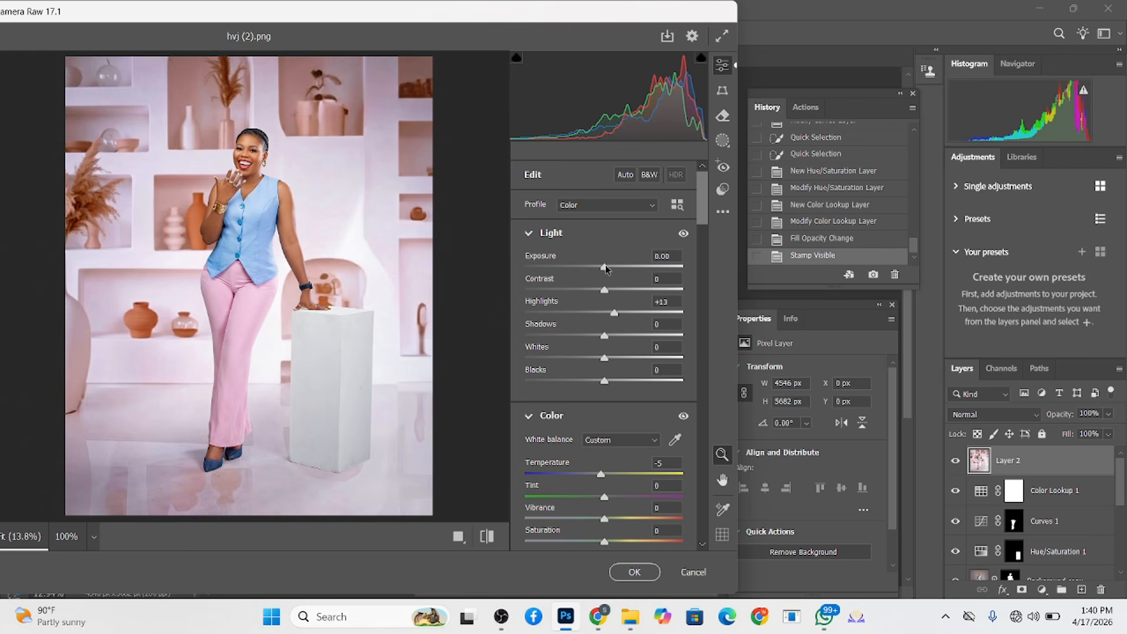
left_click_drag(607, 268, 609, 269)
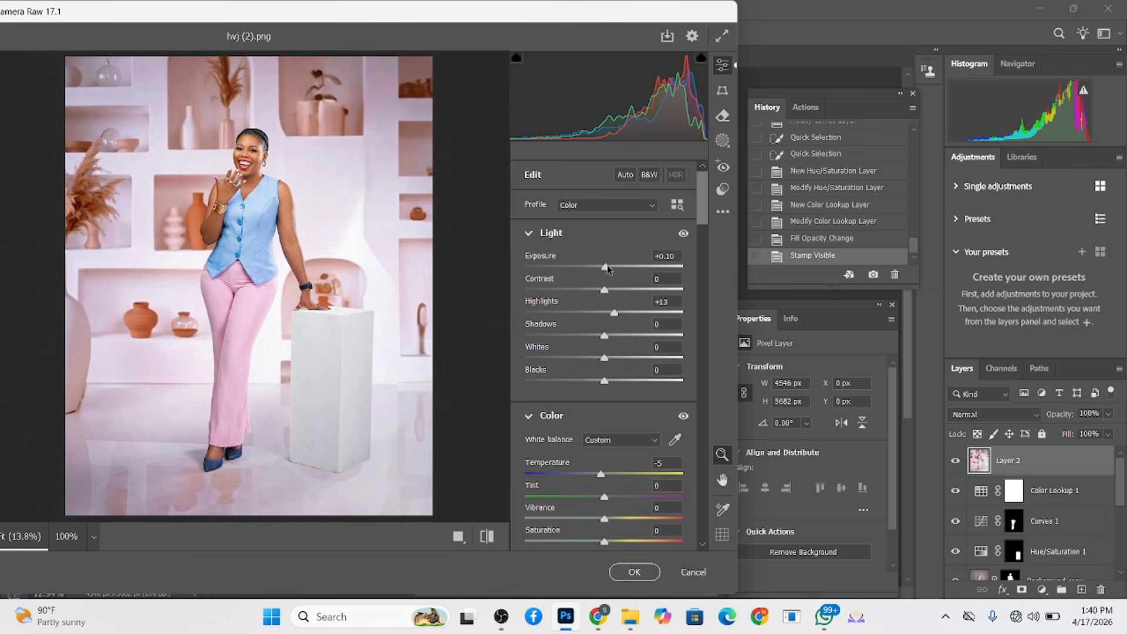
scroll(603, 484, "down", 2)
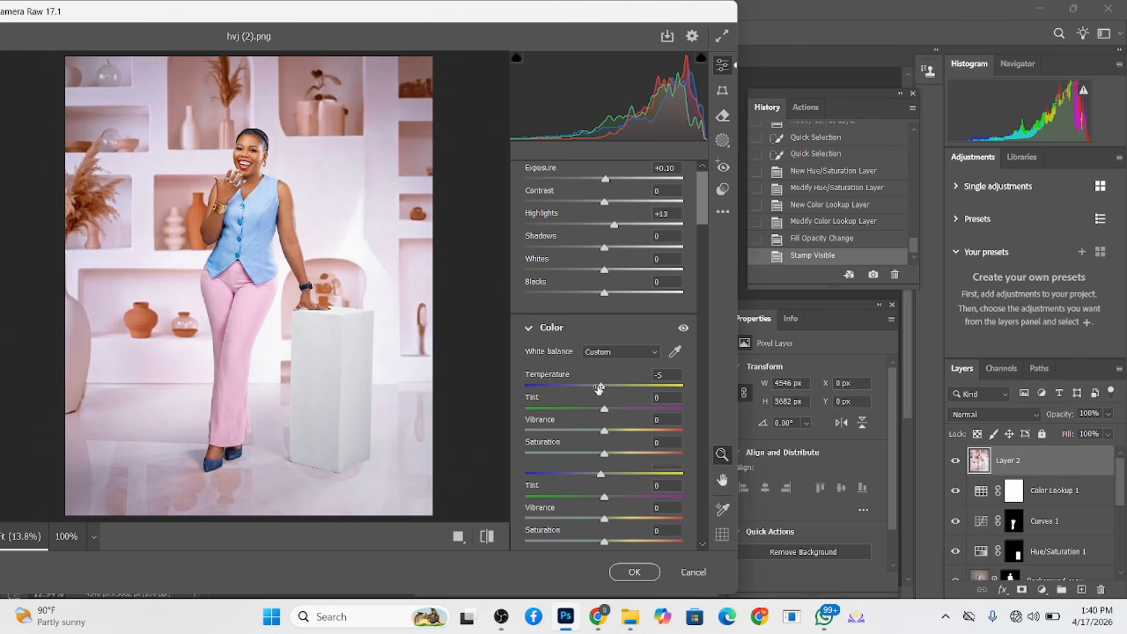
scroll(602, 414, "down", 10)
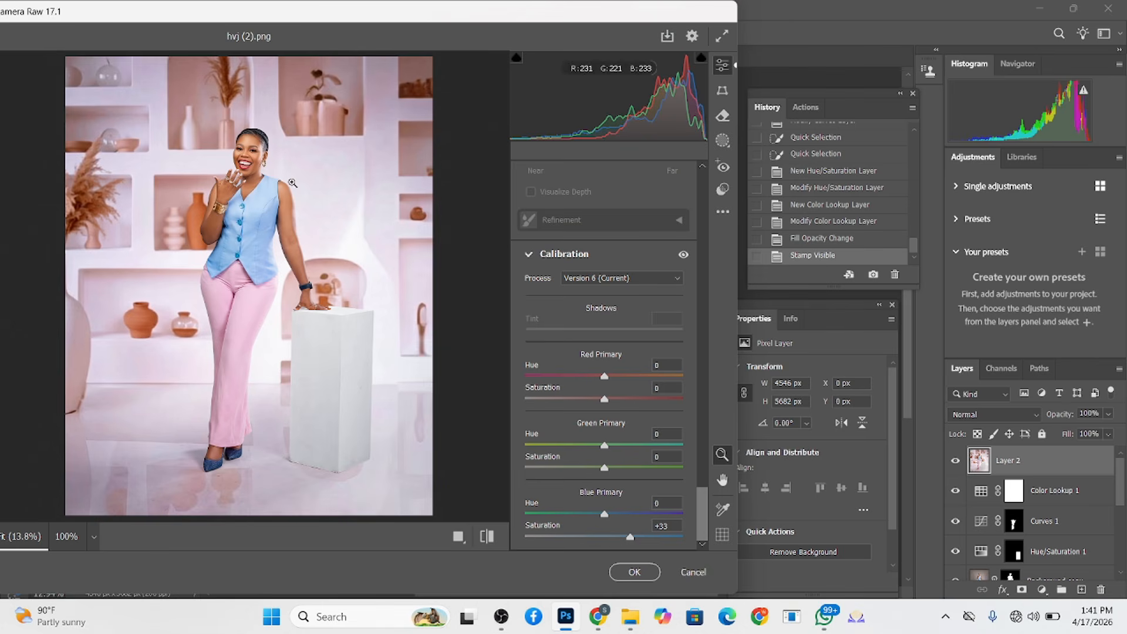
left_click(633, 572)
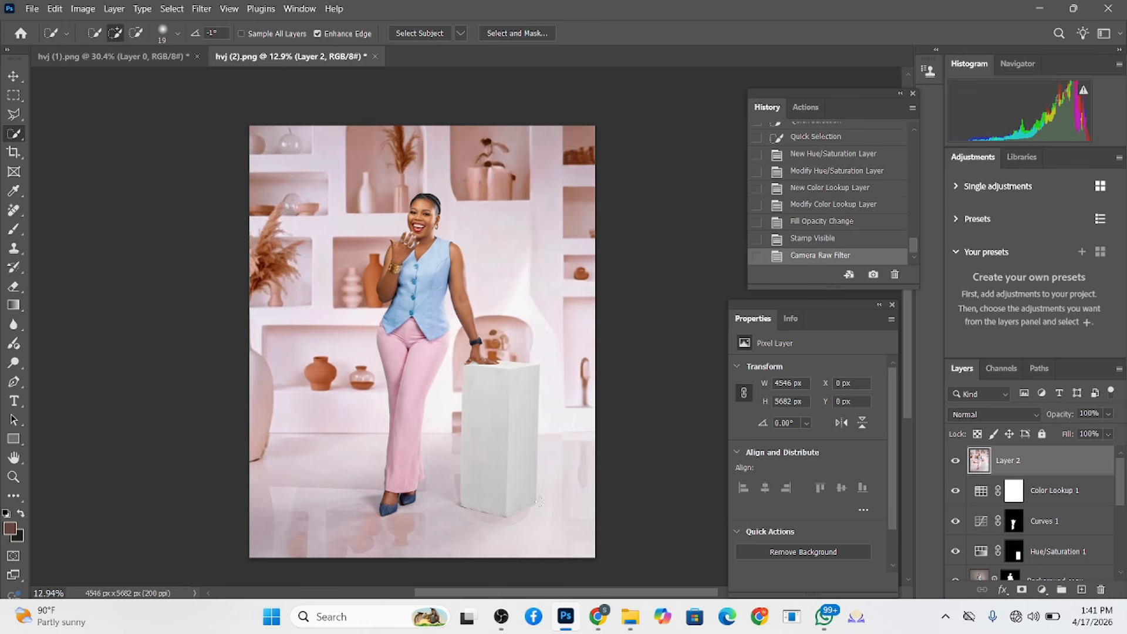
Inspect the finished composite up close and compare it with the original photo by toggling the visibility of all layers above Background
scroll(481, 428, "up", 5)
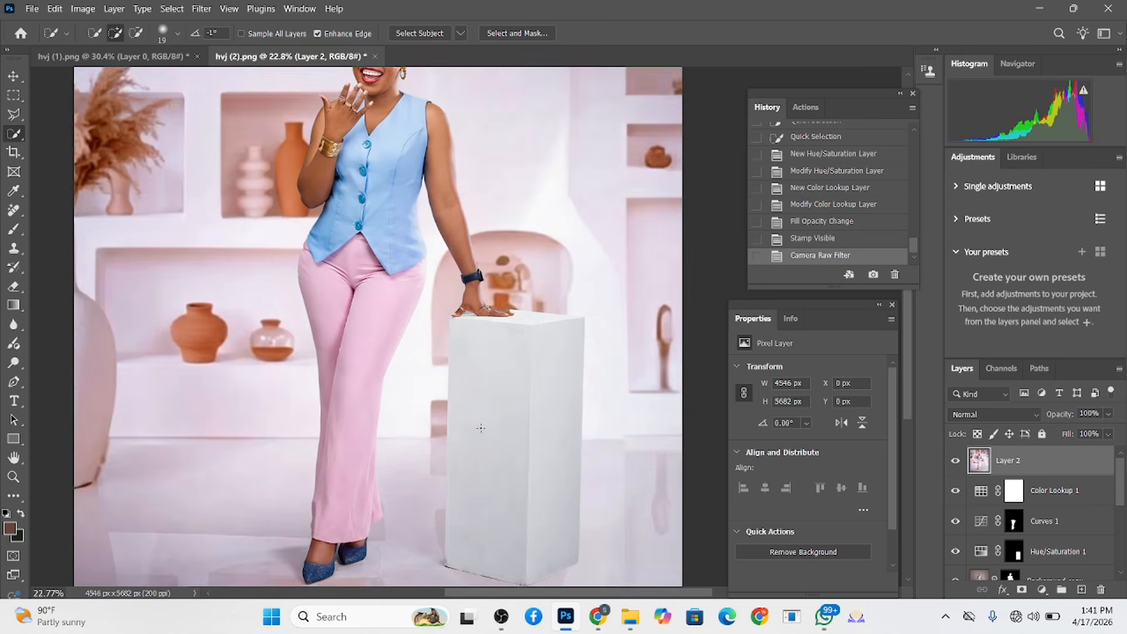
left_click_drag(483, 461, 483, 399)
scroll(484, 401, "down", 5)
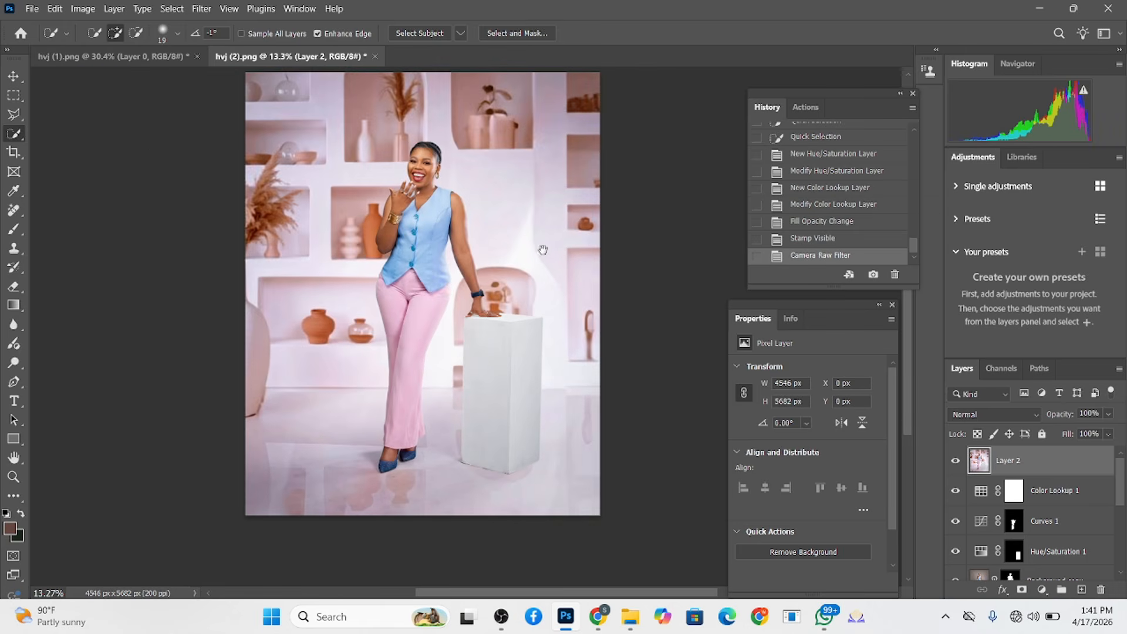
left_click_drag(544, 250, 536, 291)
scroll(1030, 533, "down", 3)
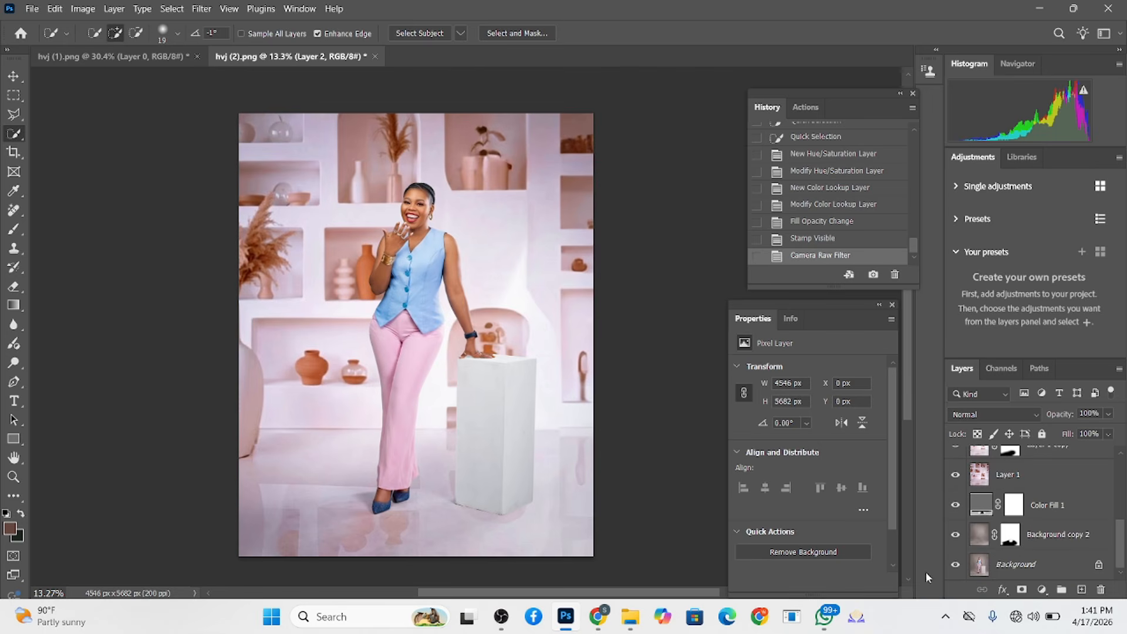
left_click(956, 565, "alt")
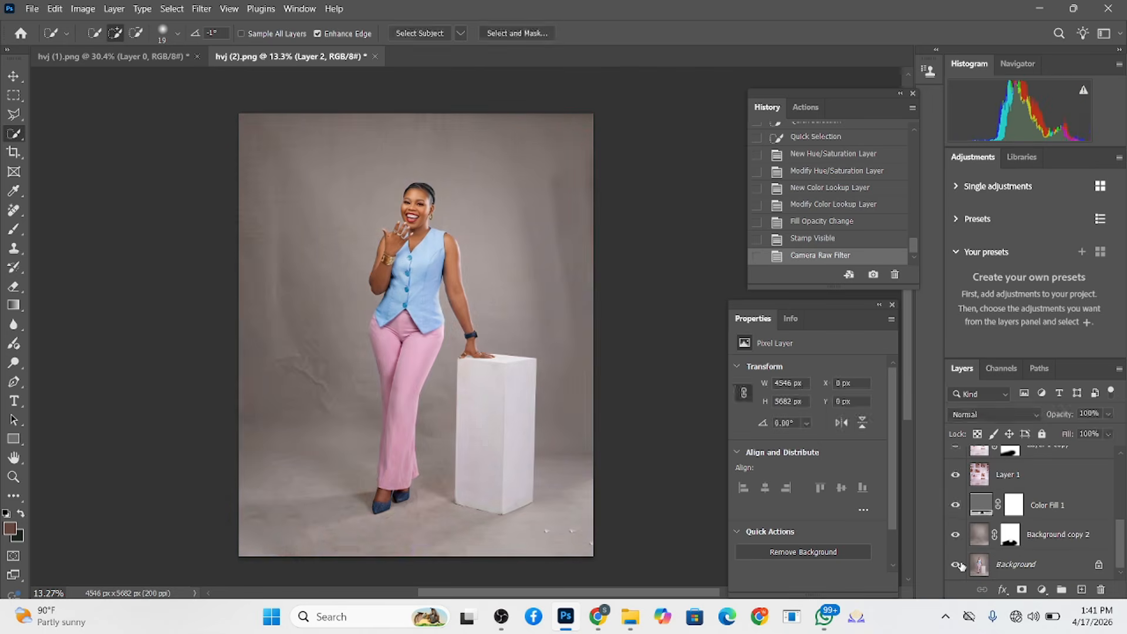
left_click(957, 565, "alt")
left_click(957, 565, "alt")
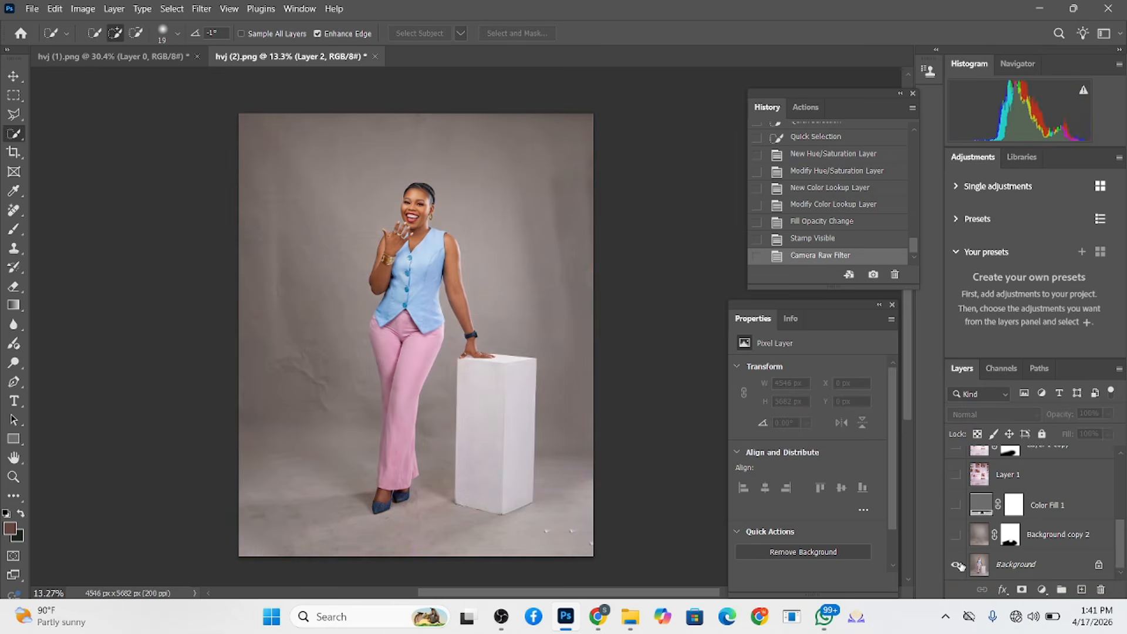
left_click(957, 565, "alt")
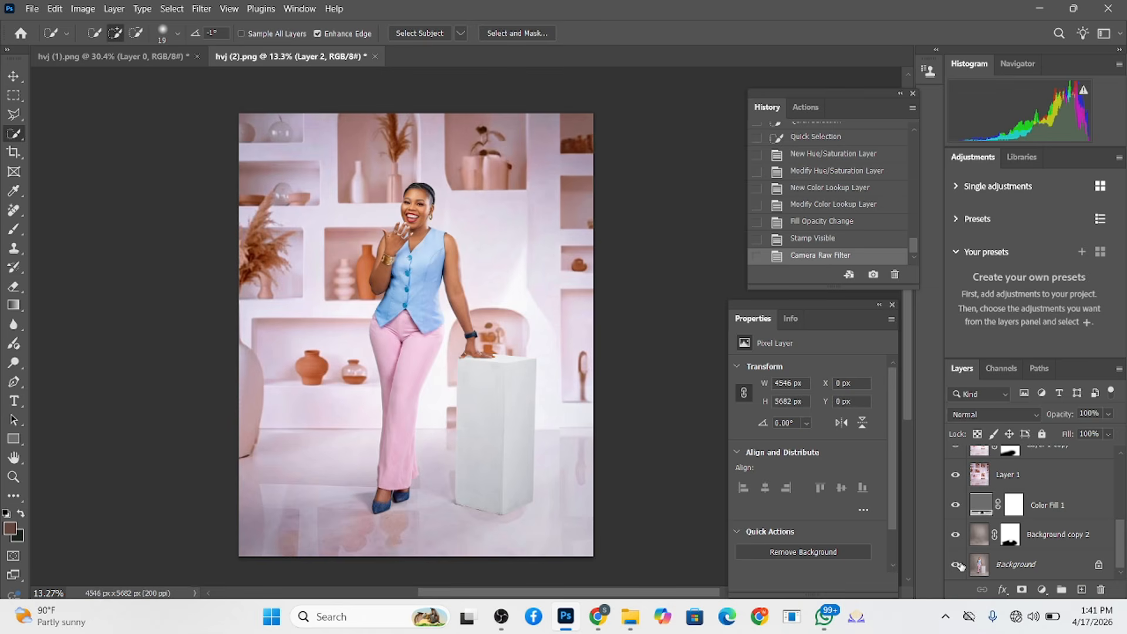